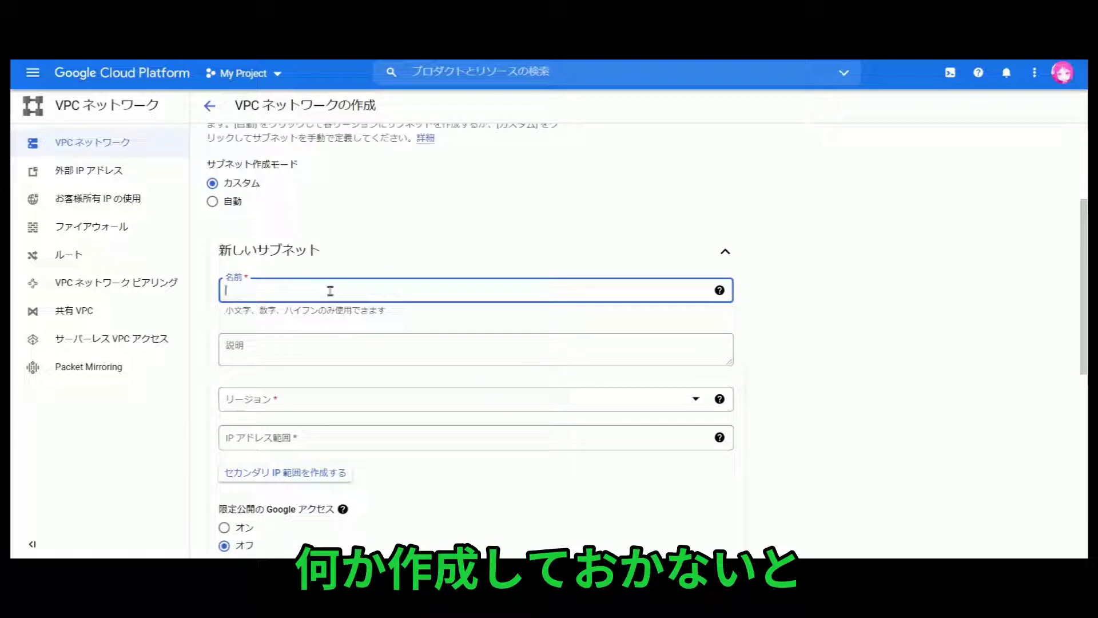
# - Name the new subnet "network" and set its region to us-central1
pyautogui.write('net')
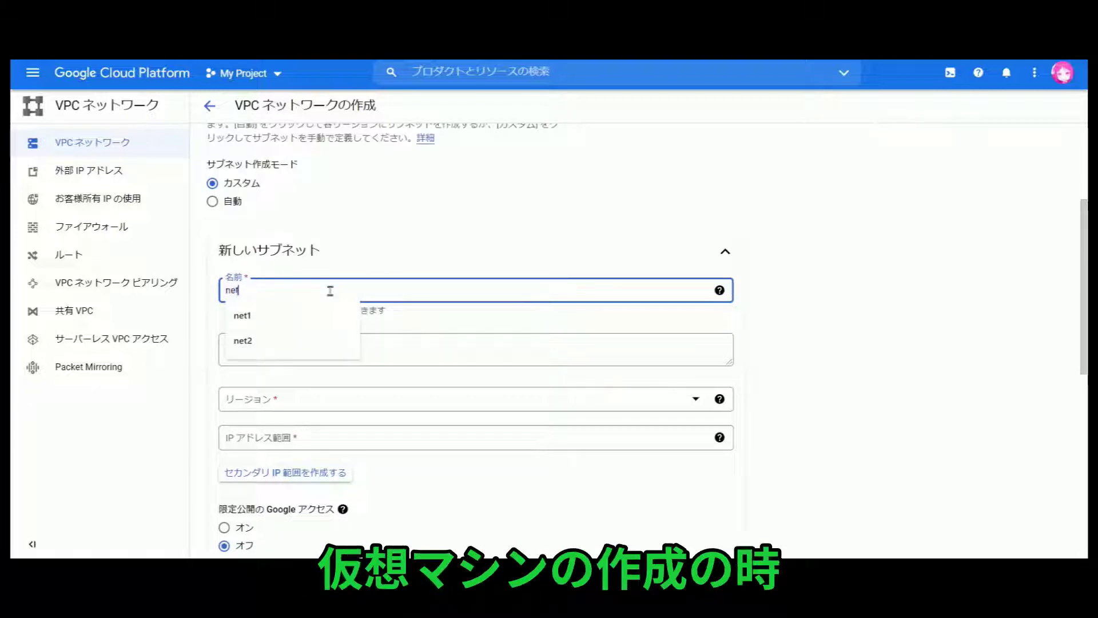
pyautogui.write('w')
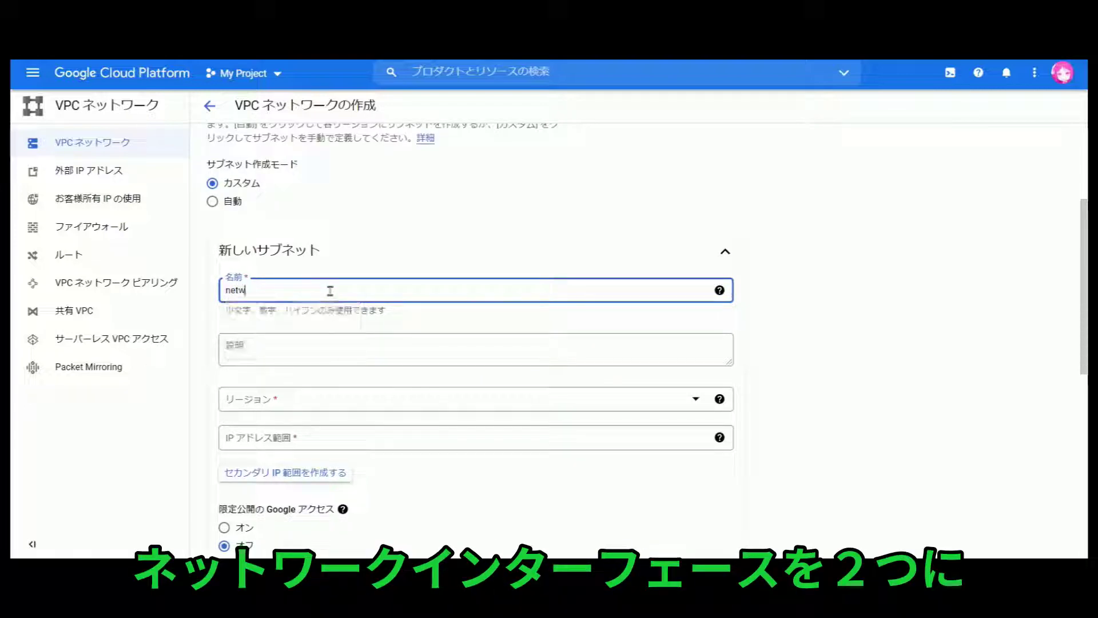
pyautogui.write('ork')
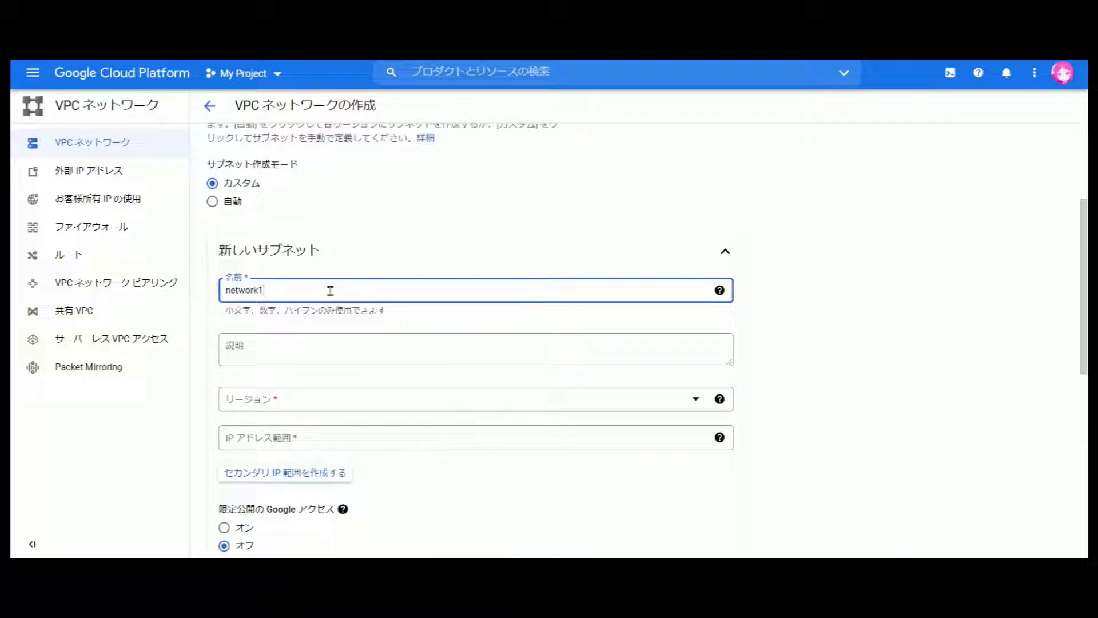
pyautogui.scroll(-2, 351, 314)
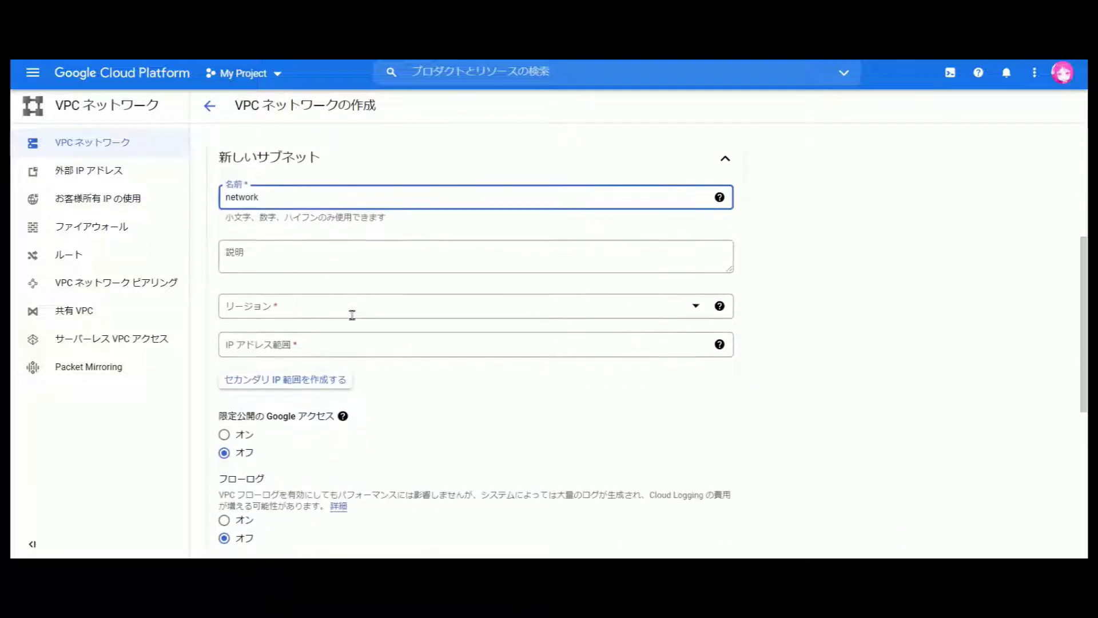
pyautogui.click(352, 317)
pyautogui.scroll(-6, 351, 318)
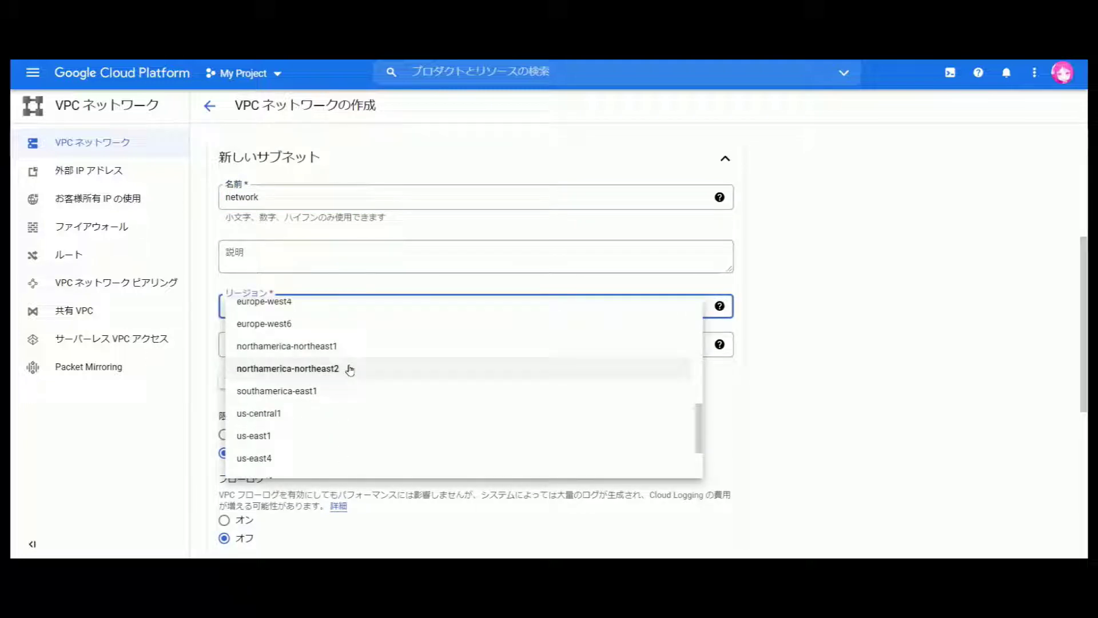
pyautogui.click(336, 414)
# - Set the new subnet's IP address range to 192.168.26.0/24
pyautogui.click(374, 350)
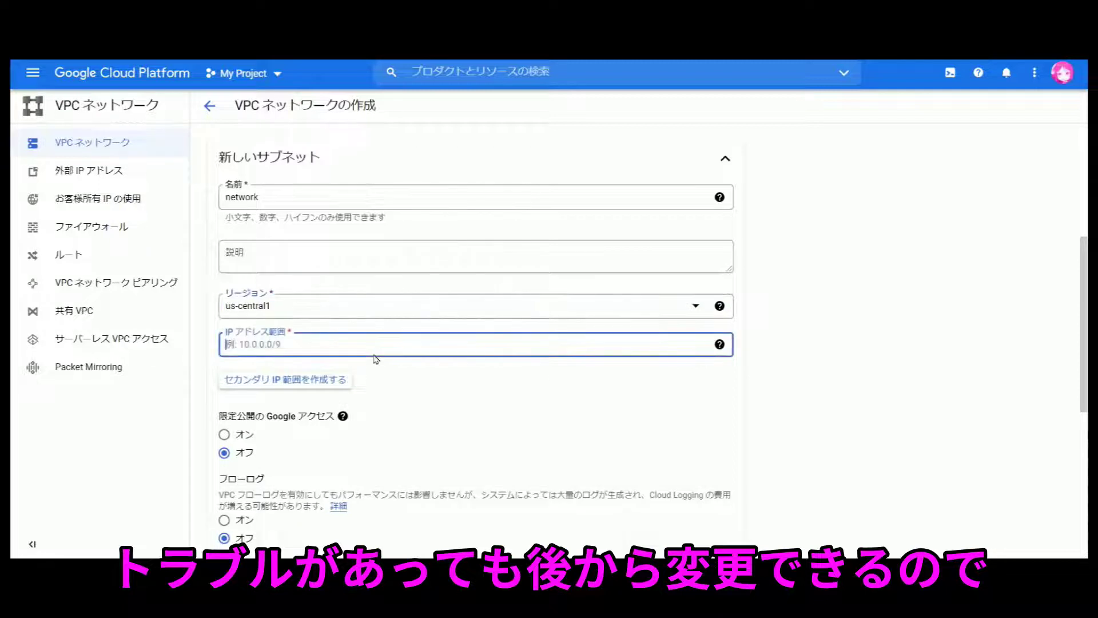
pyautogui.write('192')
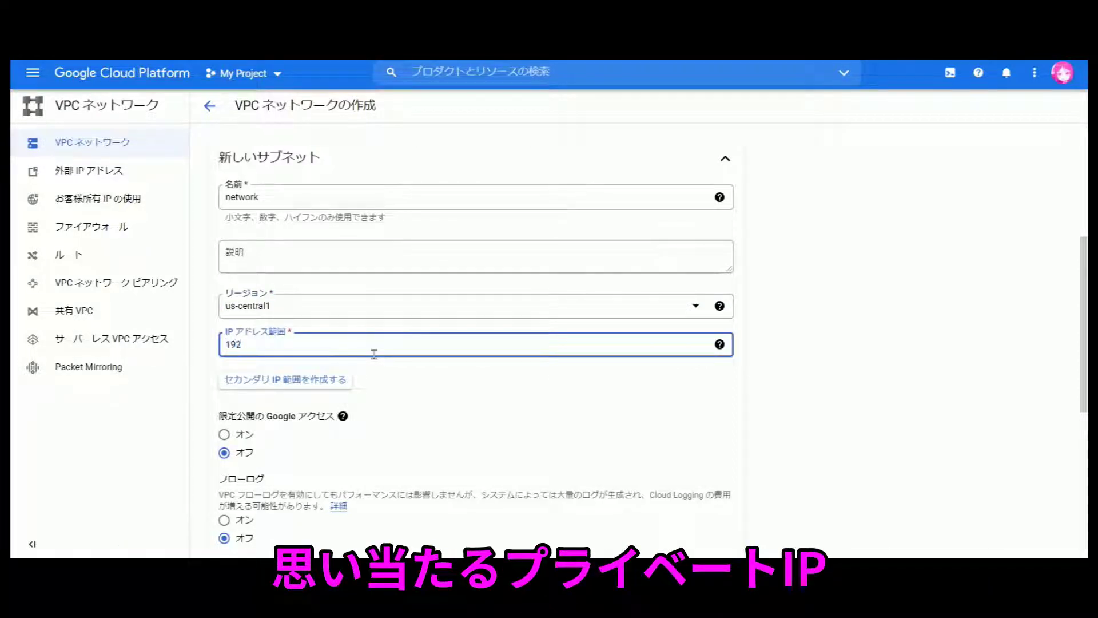
pyautogui.write('.168')
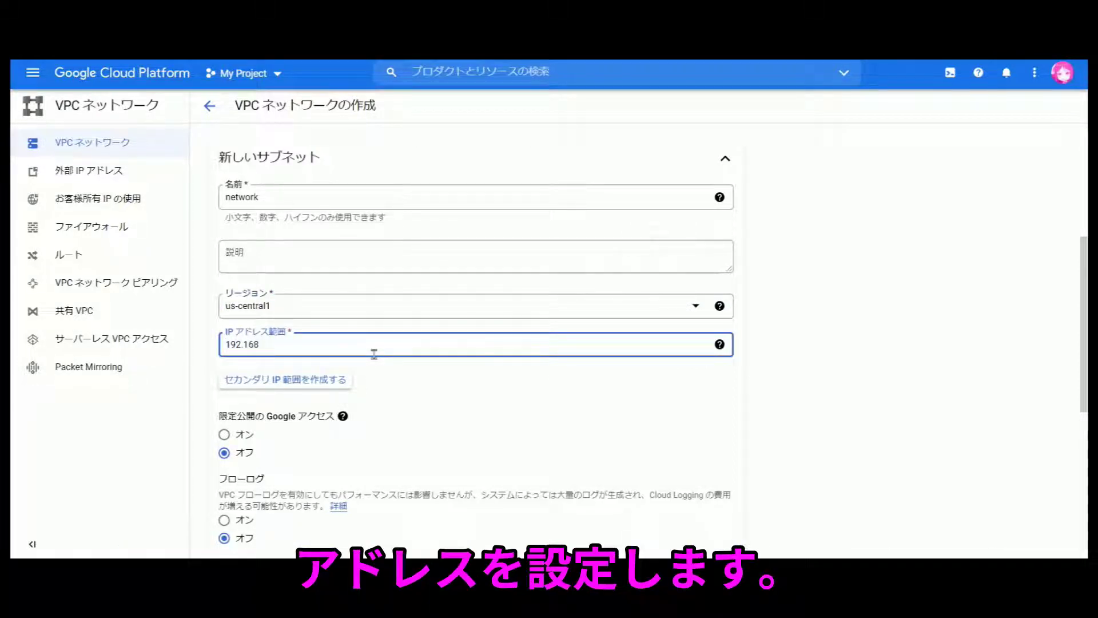
pyautogui.write('.26')
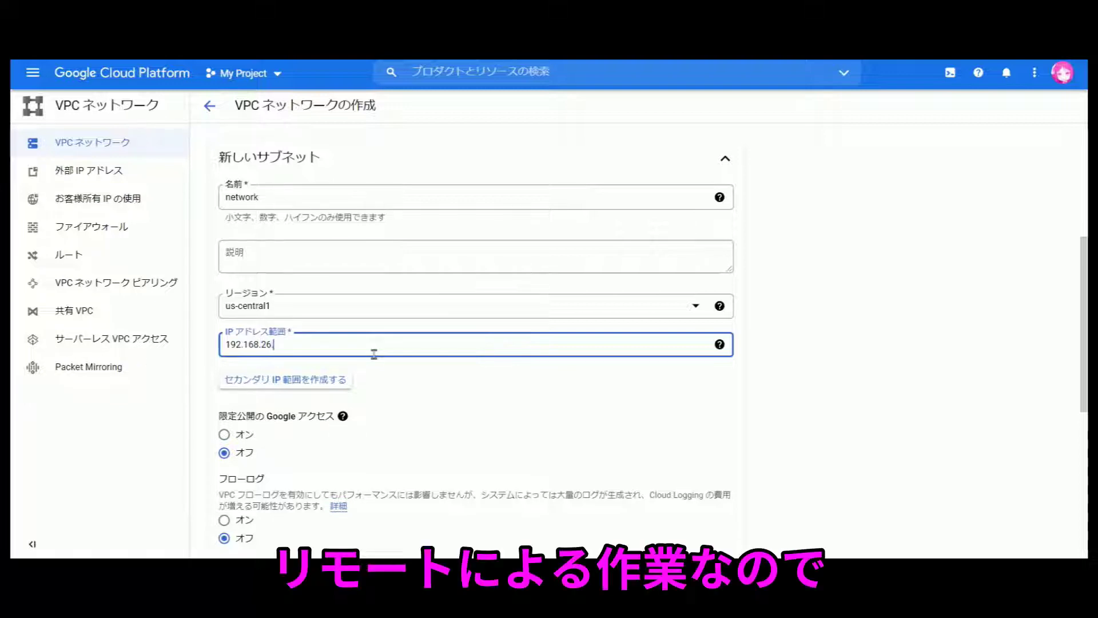
pyautogui.write('.0/24')
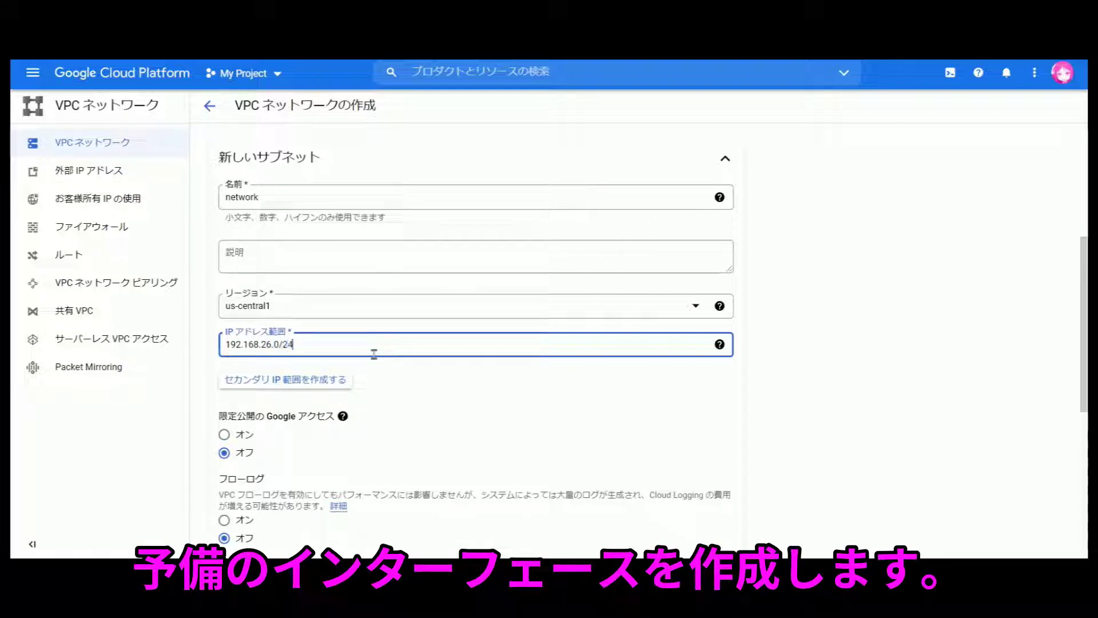
# - Create the VPC network with the remaining options left at their defaults and dismiss the creation notification
pyautogui.scroll(-5, 420, 390)
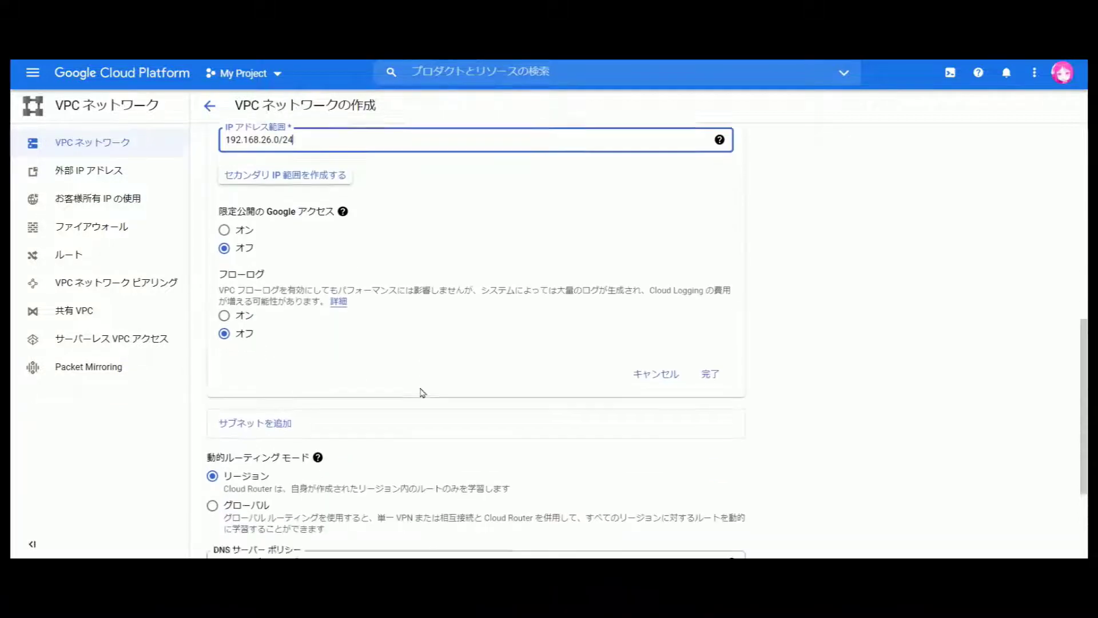
pyautogui.scroll(-2, 423, 393)
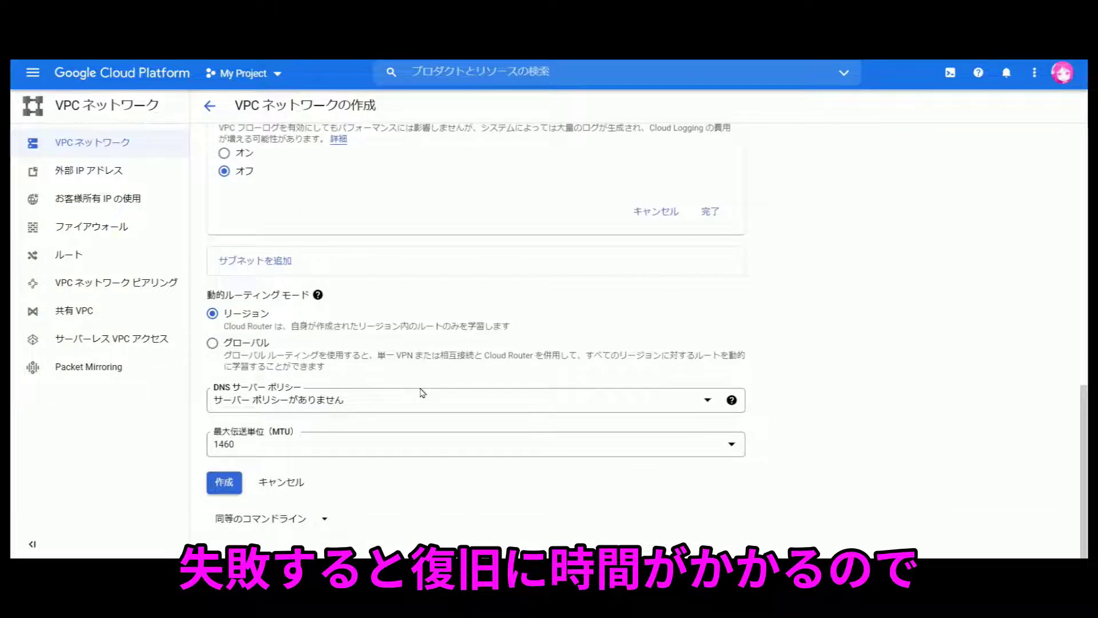
pyautogui.scroll(6, 422, 393)
pyautogui.scroll(-6, 349, 384)
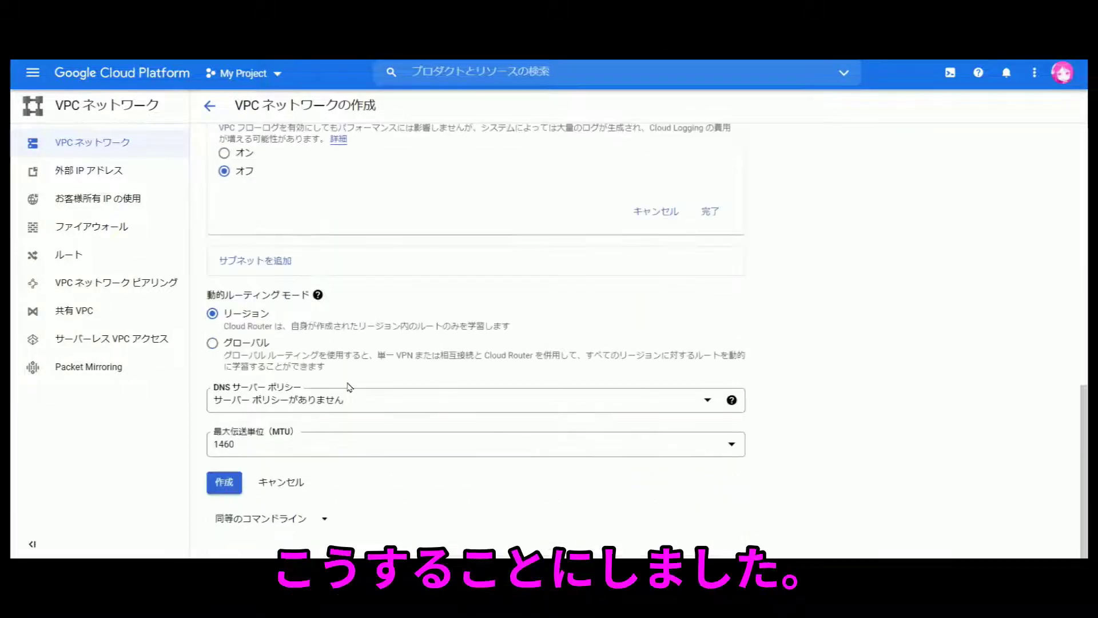
pyautogui.click(235, 481)
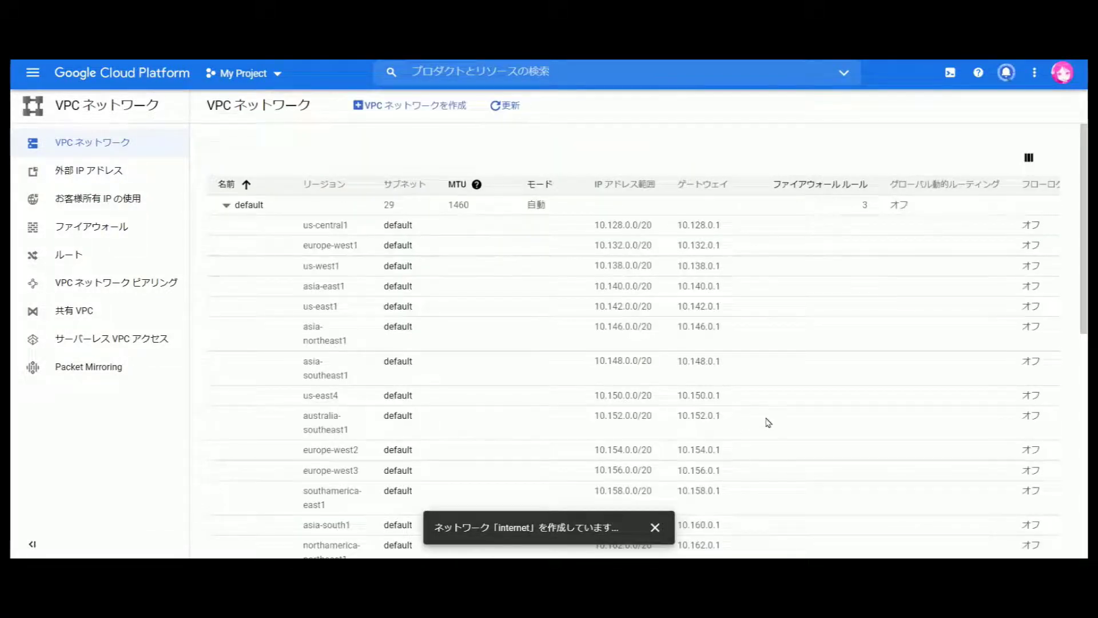
pyautogui.scroll(-10, 767, 422)
pyautogui.click(656, 527)
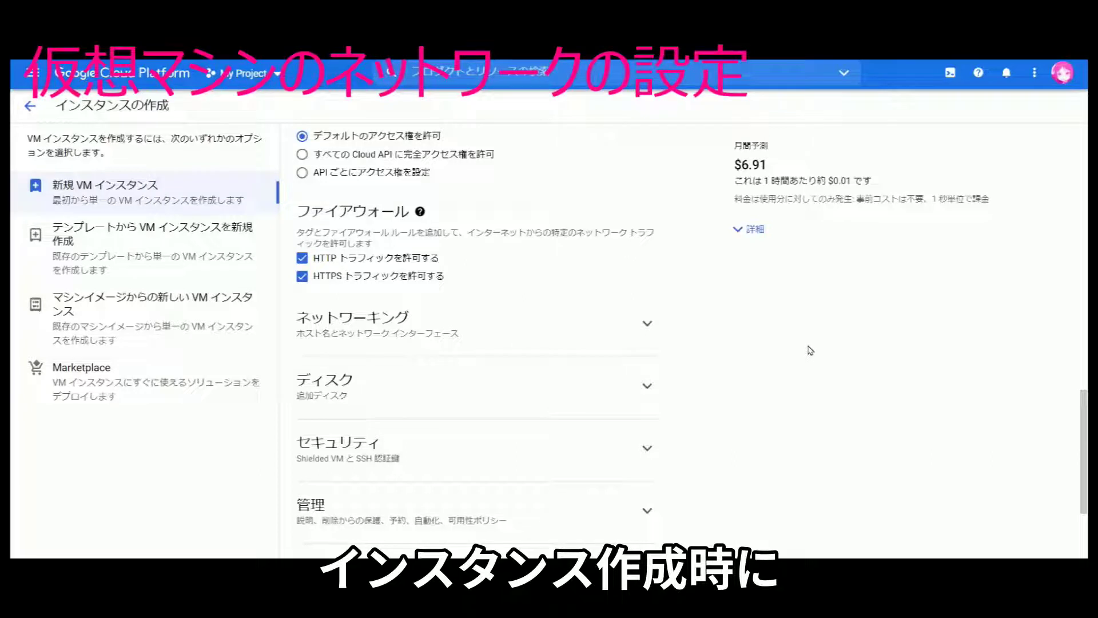
# - Enable IP forwarding in the networking options of the new VM instance
pyautogui.click(600, 341)
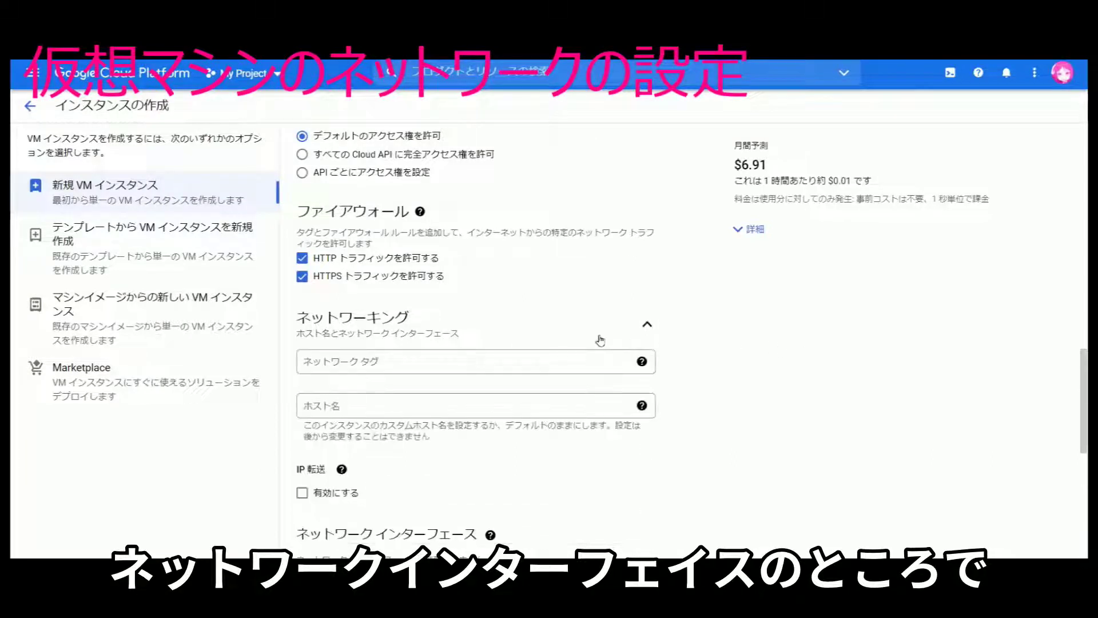
pyautogui.scroll(-2, 600, 341)
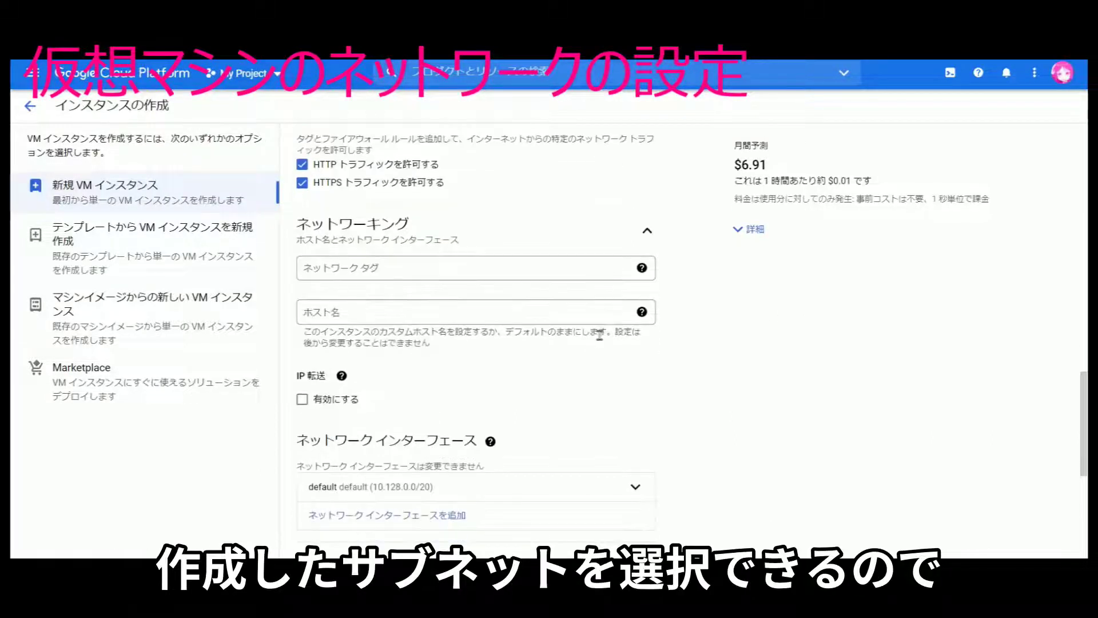
pyautogui.click(318, 400)
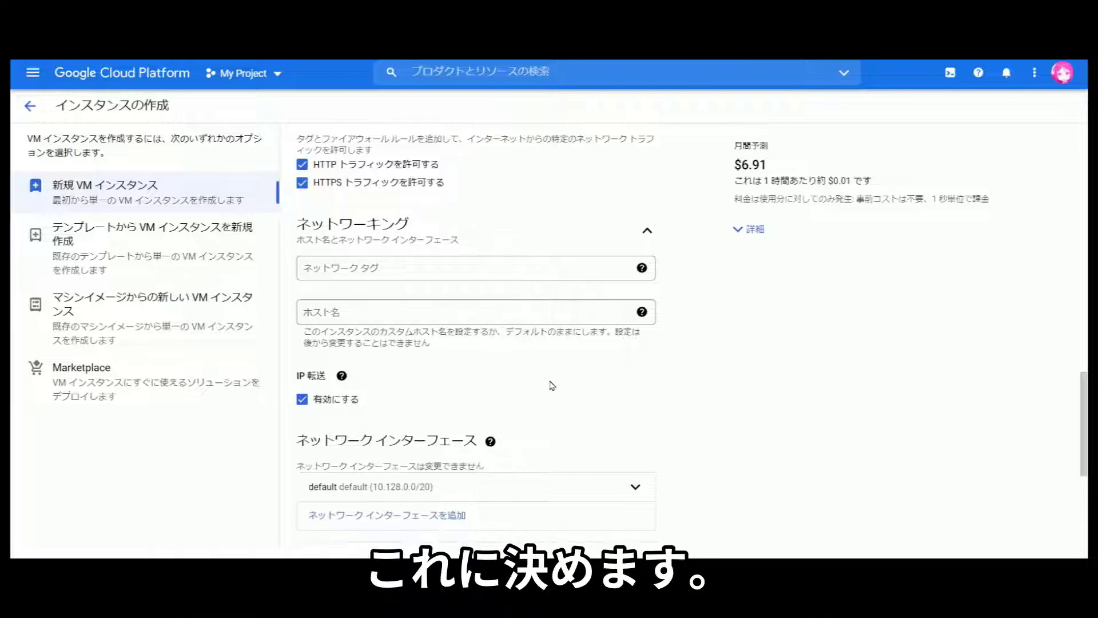
# - Replace the VM's default network interface with a new one on the "internet" network, keeping its external IP ephemeral
pyautogui.scroll(-3, 549, 385)
pyautogui.scroll(2, 549, 385)
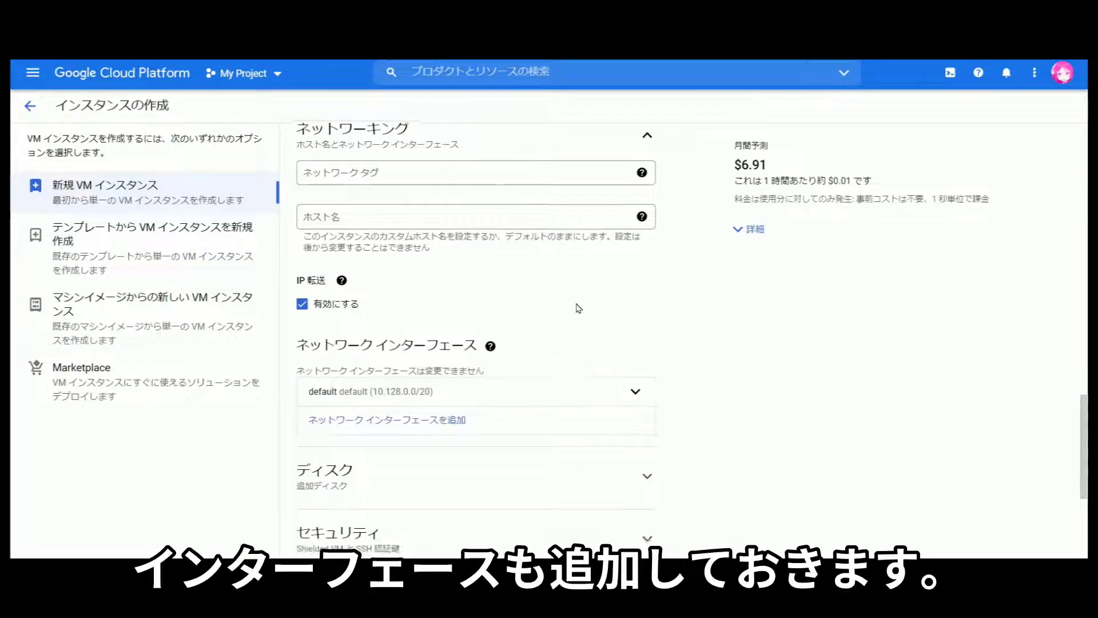
pyautogui.scroll(-2, 579, 308)
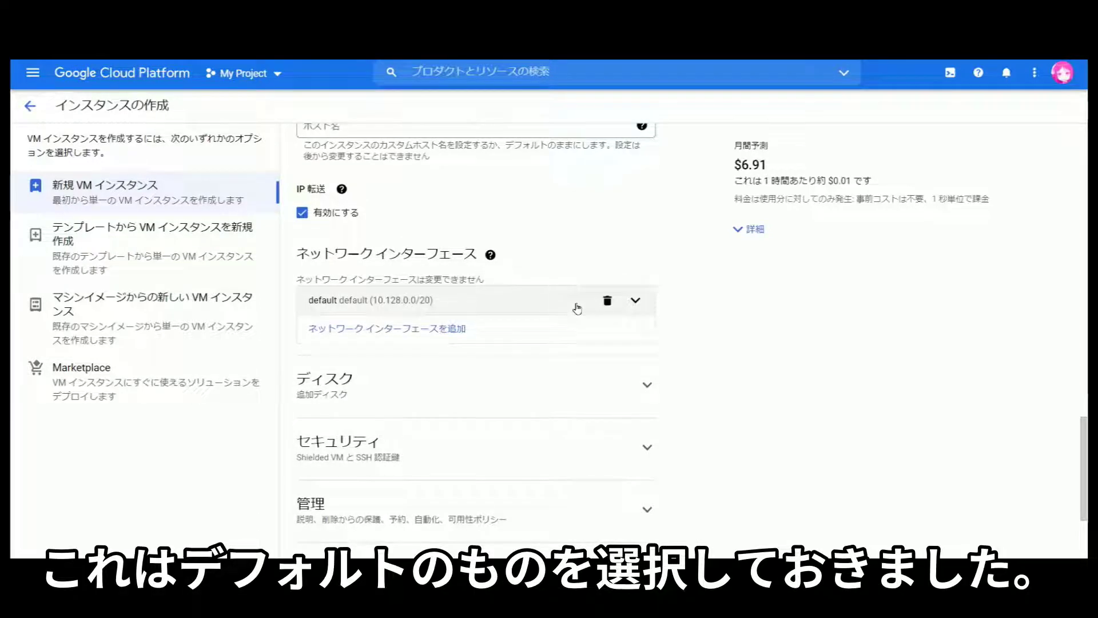
pyautogui.click(607, 301)
pyautogui.click(609, 311)
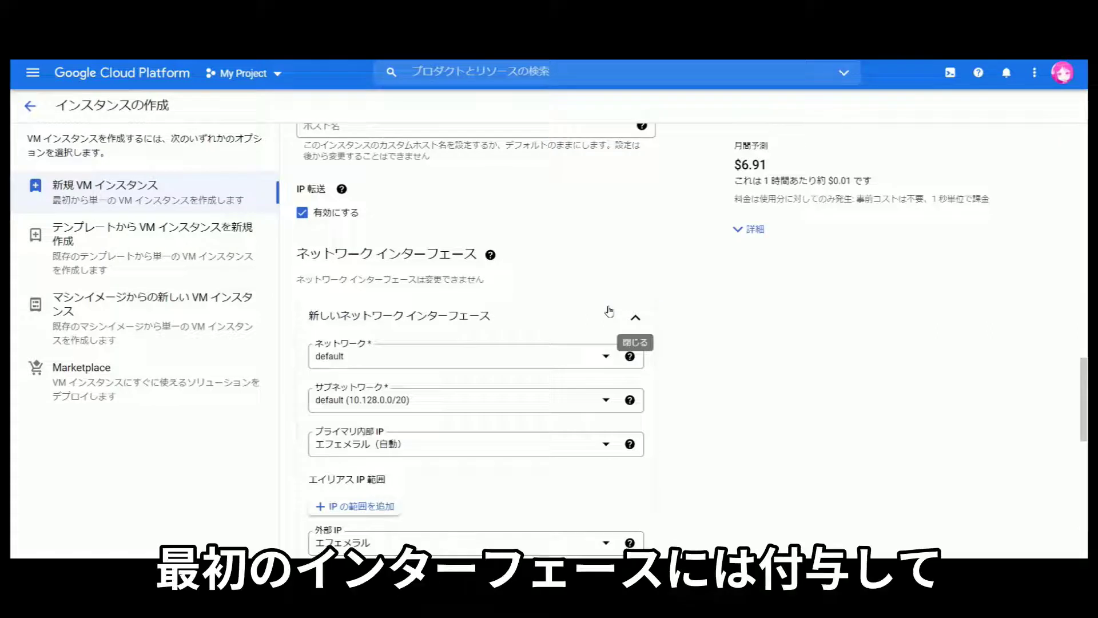
pyautogui.click(607, 359)
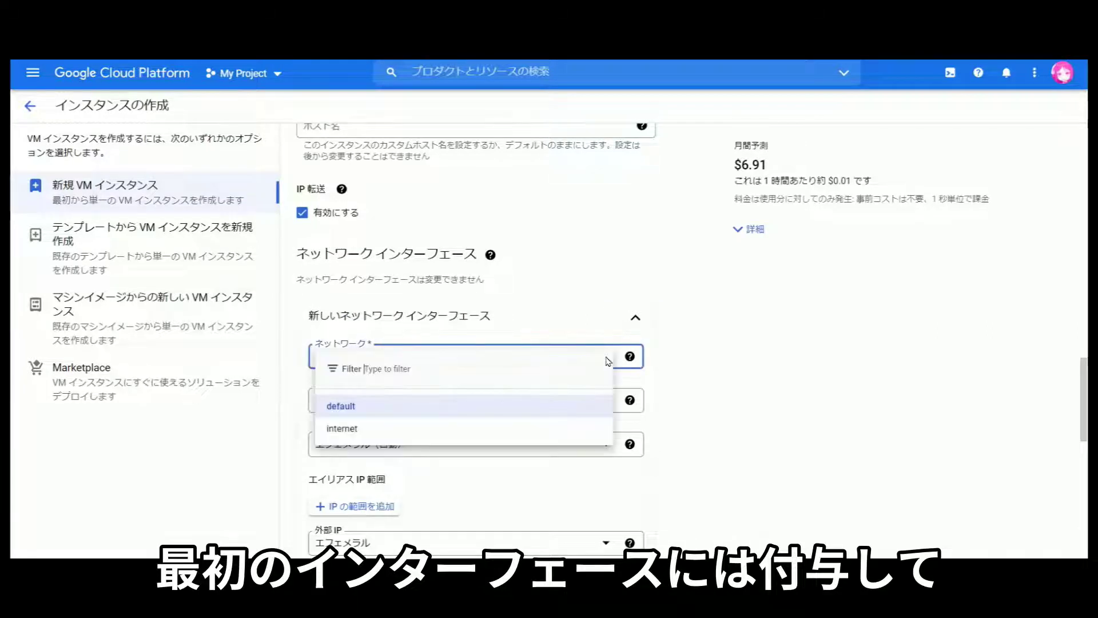
pyautogui.click(491, 429)
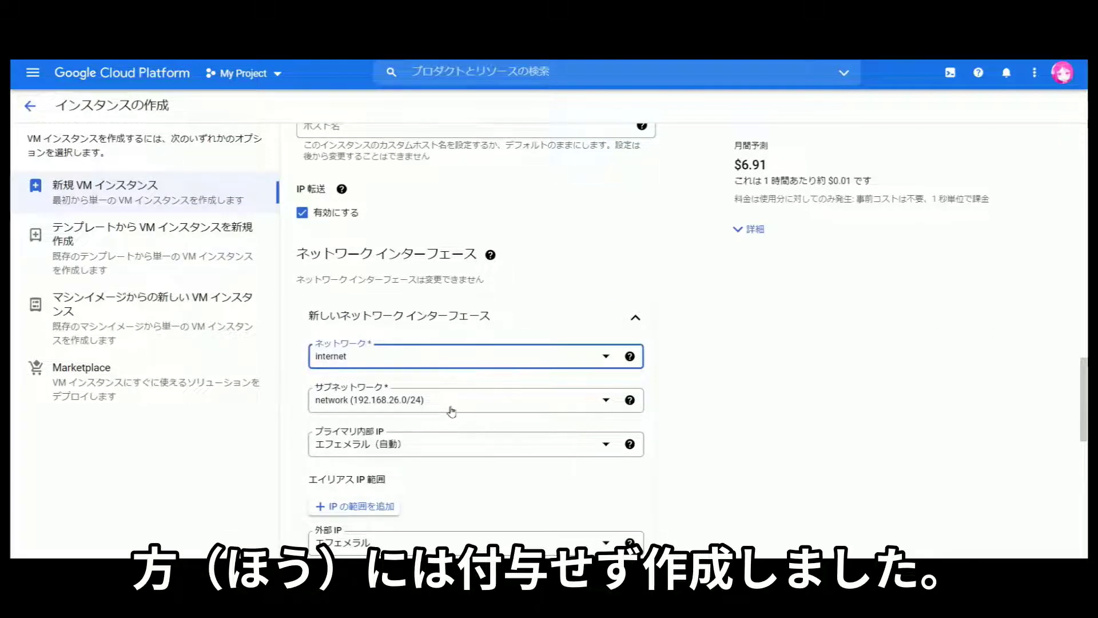
pyautogui.scroll(-3, 664, 409)
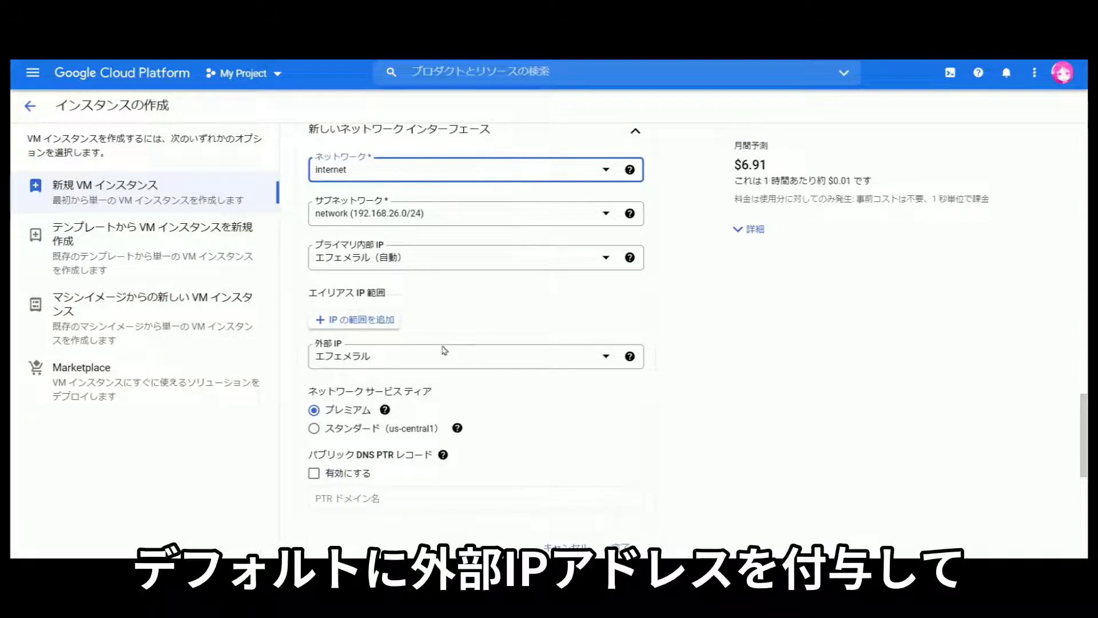
pyautogui.scroll(-3, 458, 387)
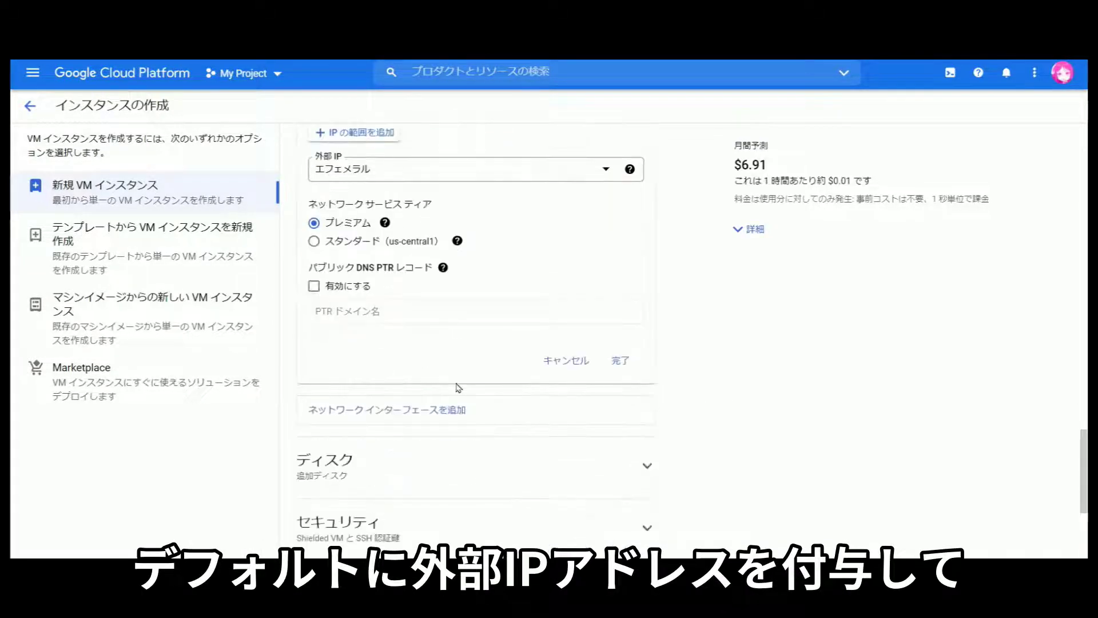
pyautogui.scroll(-2, 458, 386)
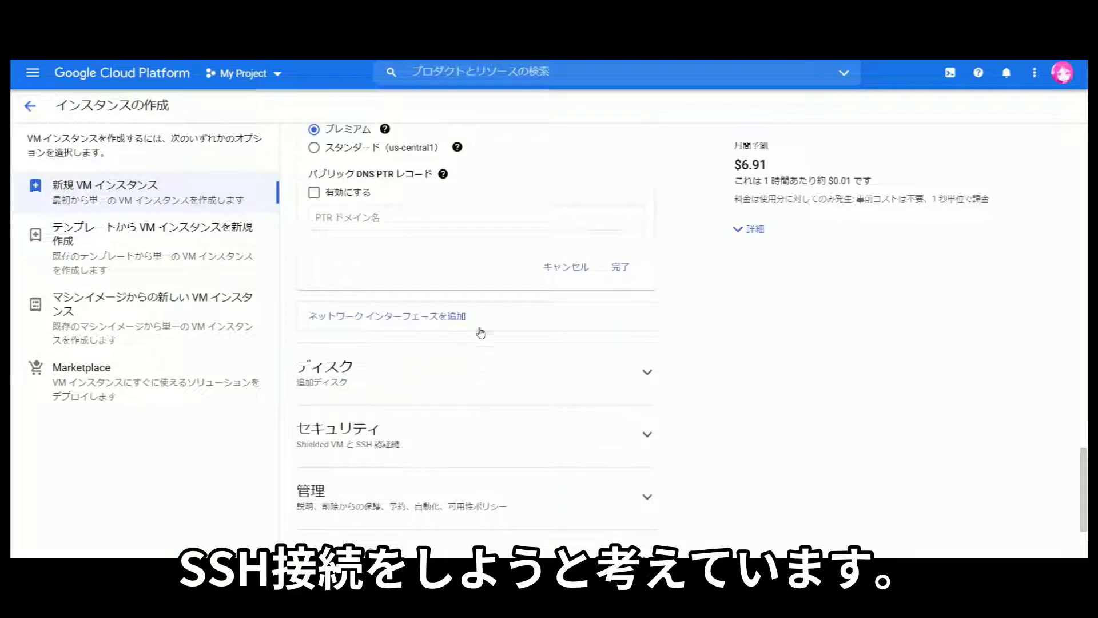
pyautogui.click(623, 267)
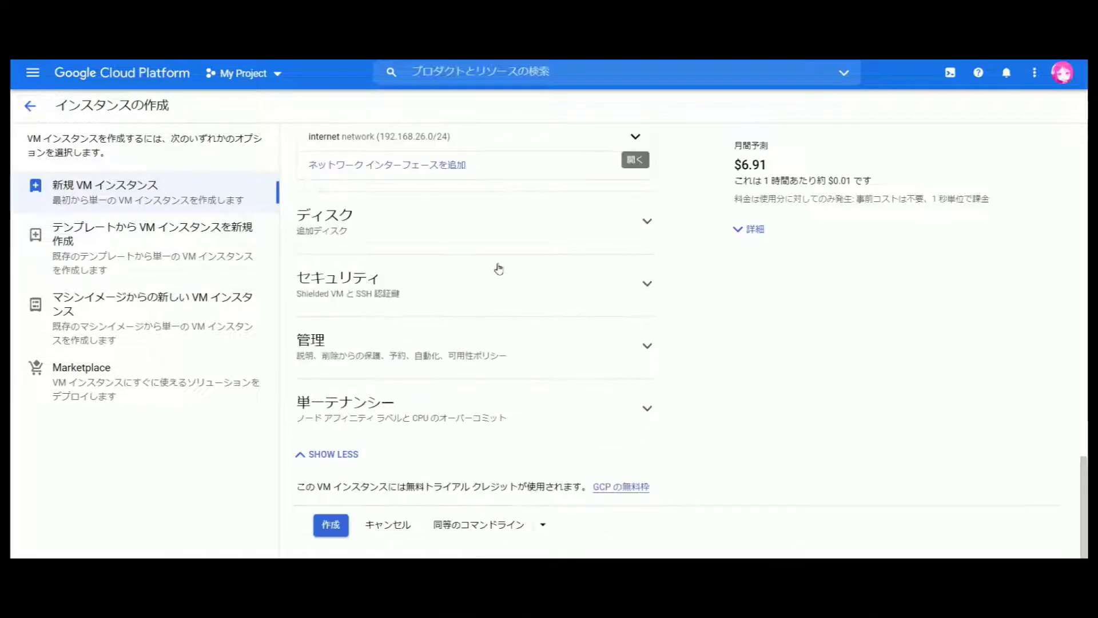
# - Add a second network interface on the default network with its external IP set to none (なし)
pyautogui.click(431, 162)
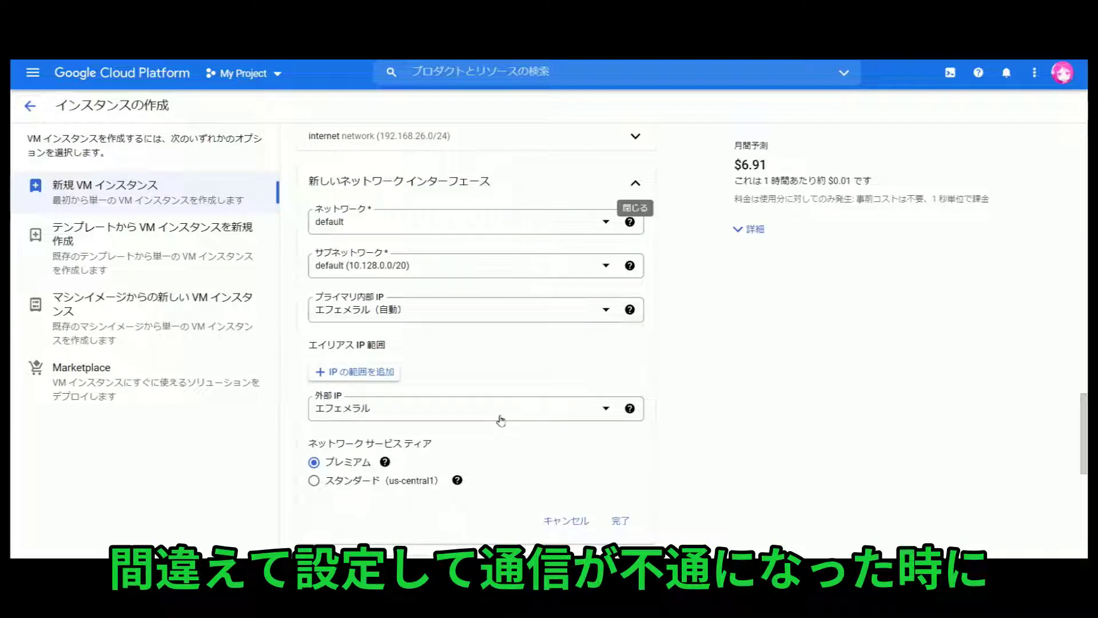
pyautogui.click(499, 414)
pyautogui.click(461, 461)
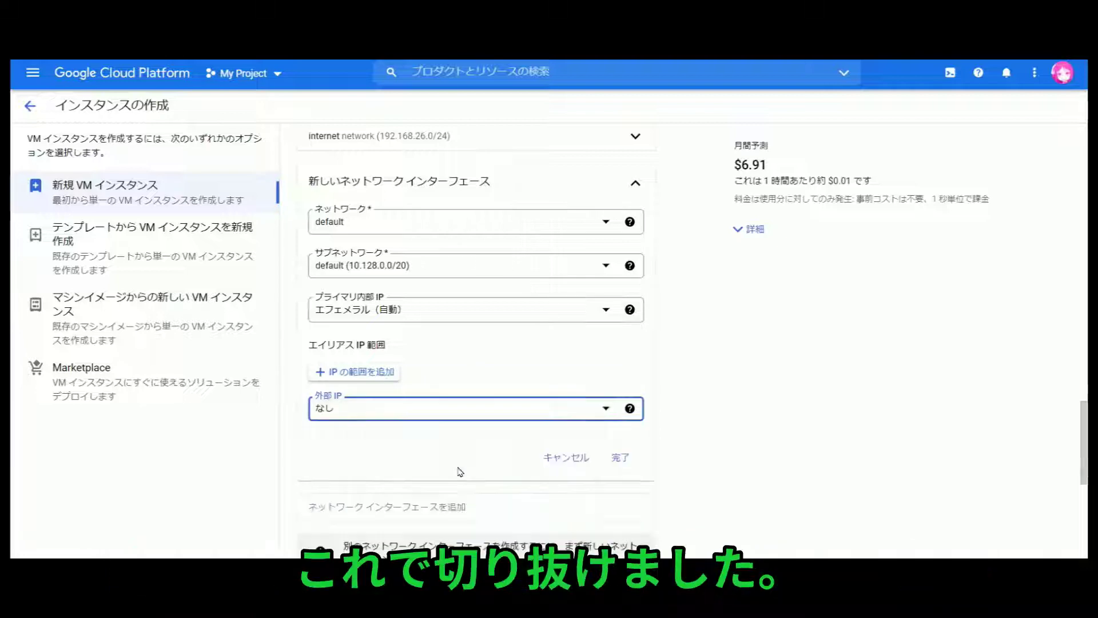
pyautogui.click(424, 361)
pyautogui.scroll(2, 424, 361)
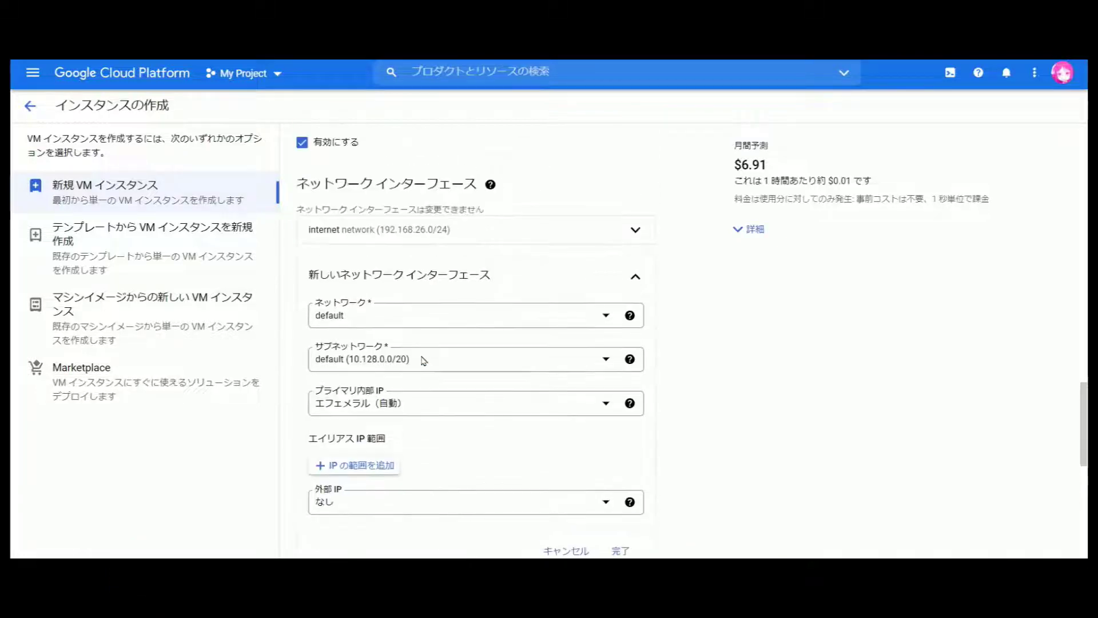
pyautogui.scroll(-4, 424, 361)
pyautogui.click(611, 364)
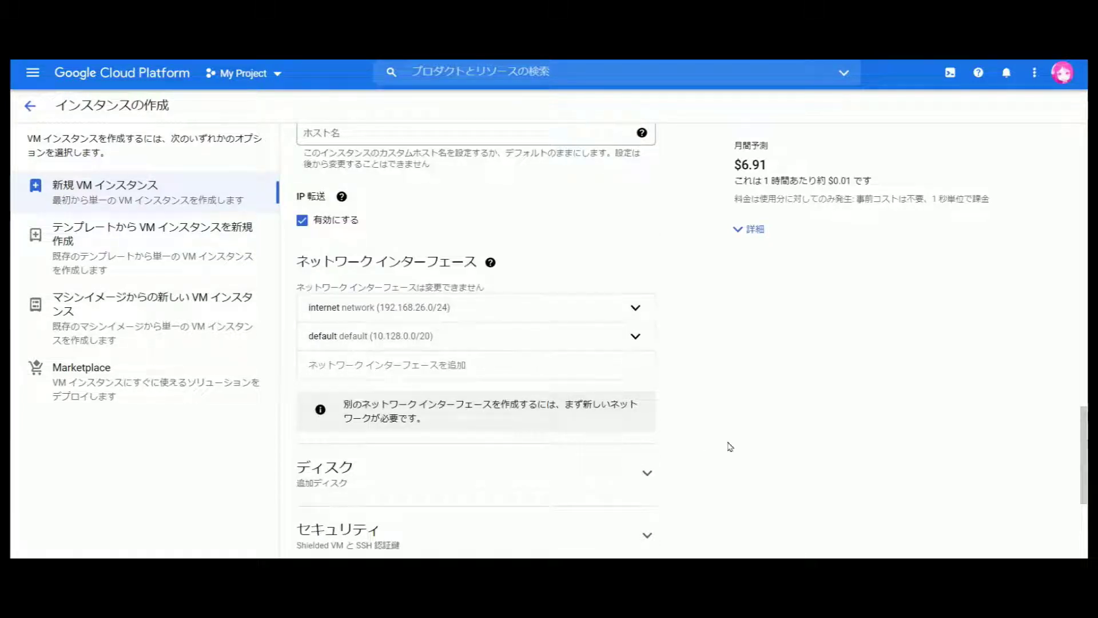
# - Create the VM instance with the two configured network interfaces
pyautogui.scroll(-2, 730, 447)
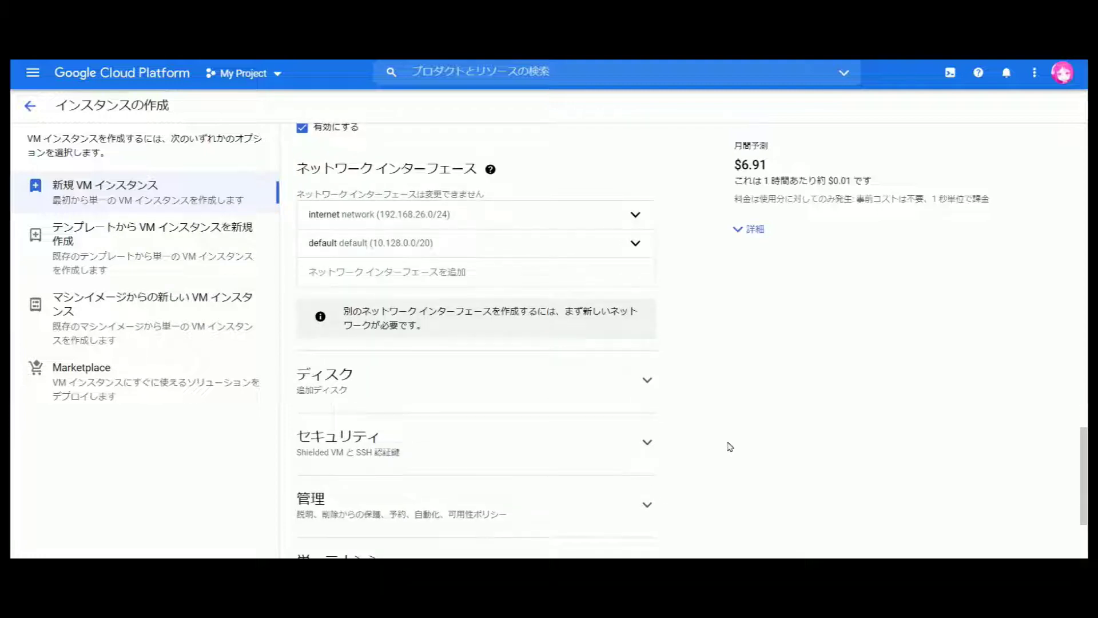
pyautogui.scroll(-3, 730, 447)
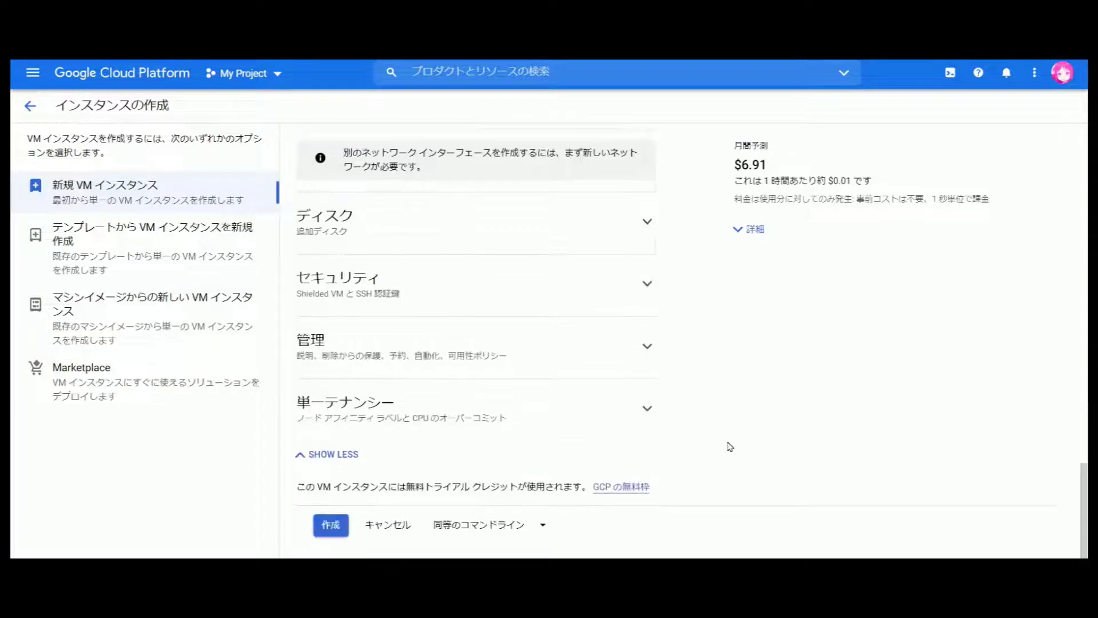
pyautogui.click(329, 523)
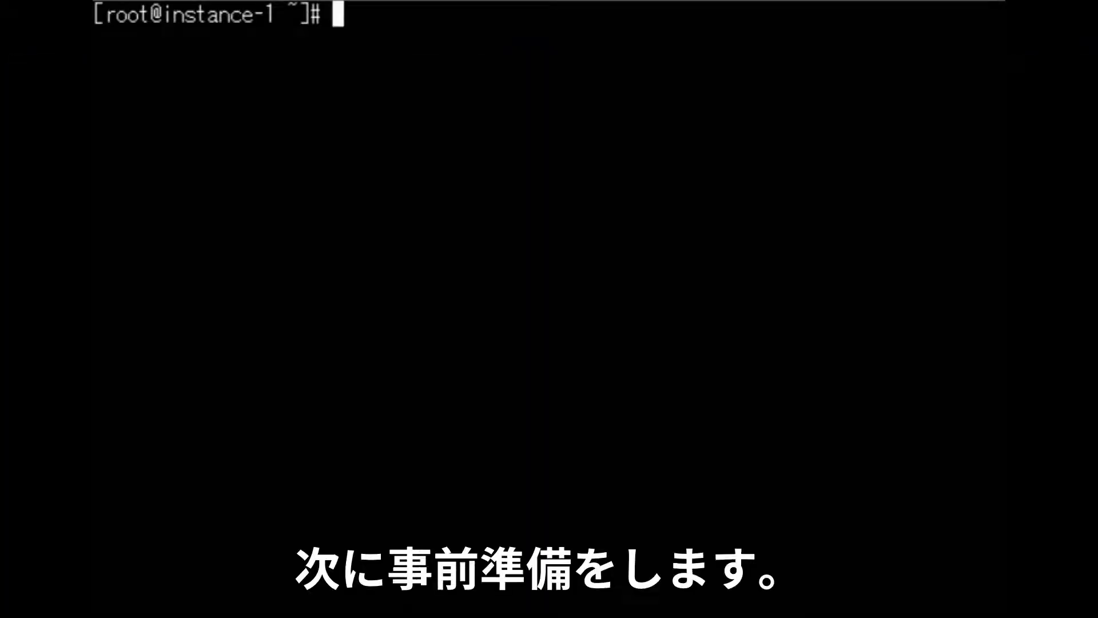
# - Display the instance's IP addresses with ip a and its network devices with nmcli d
pyautogui.write('ip a')
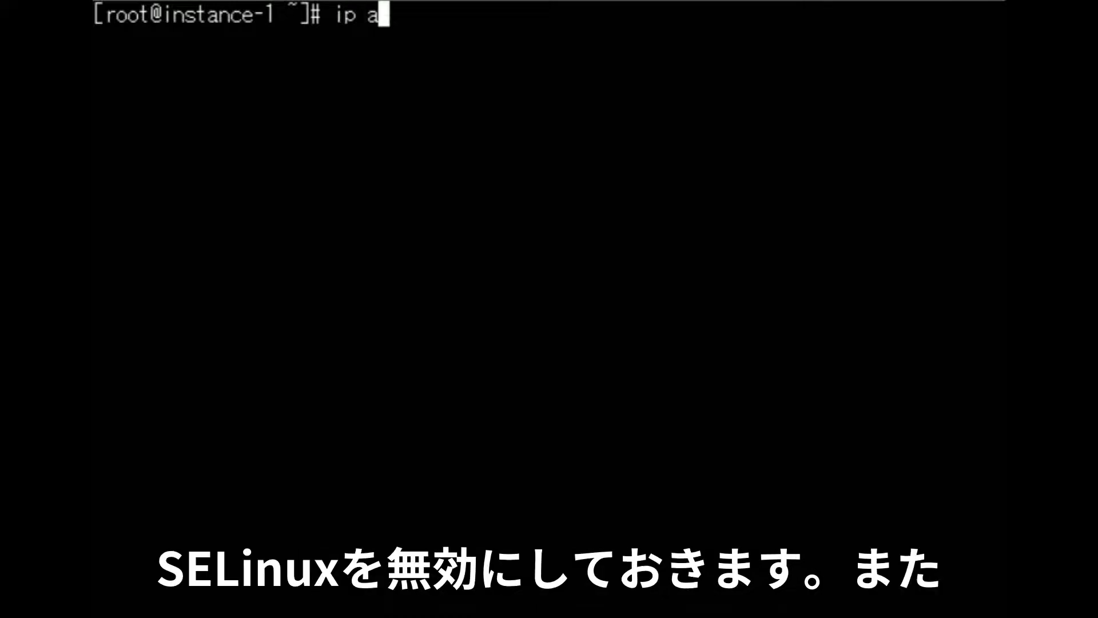
pyautogui.press('Return')
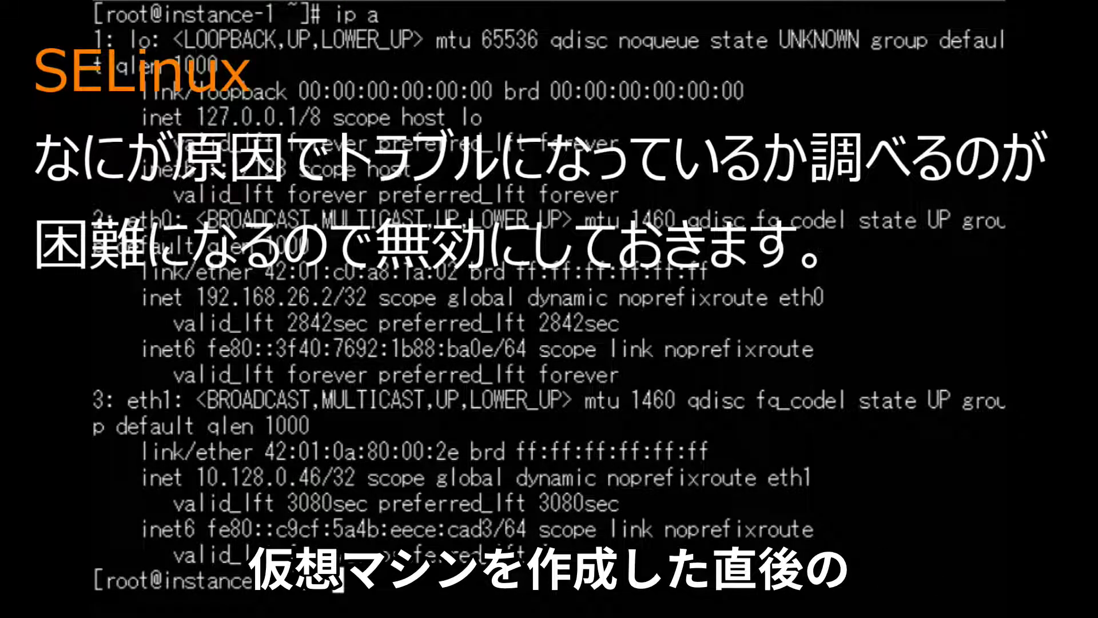
pyautogui.write('nmcli')
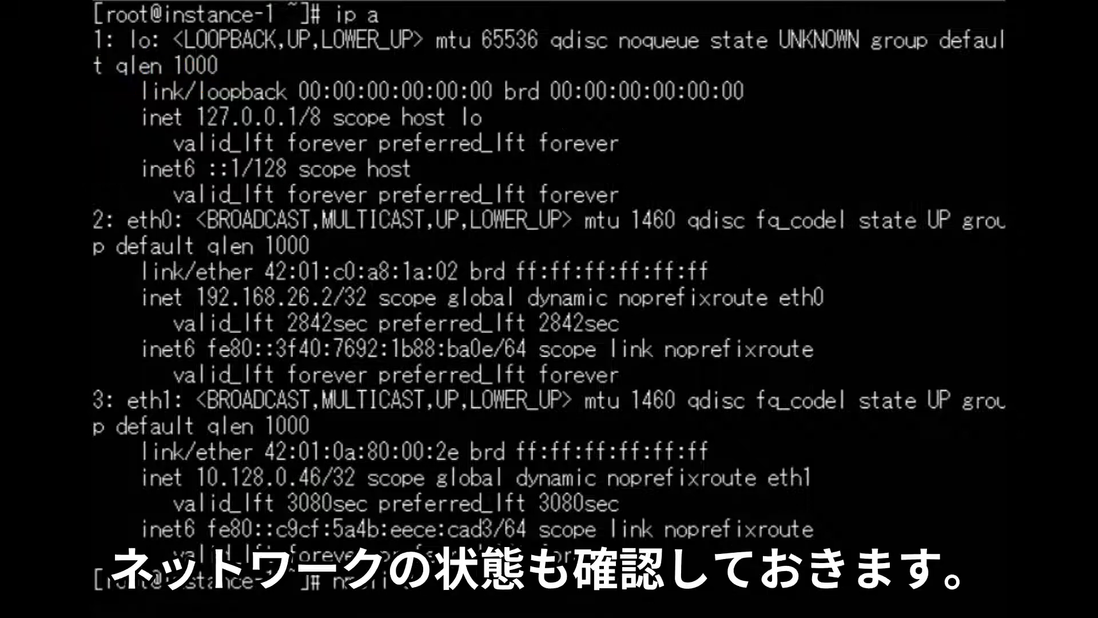
pyautogui.write(' d')
pyautogui.press('Return')
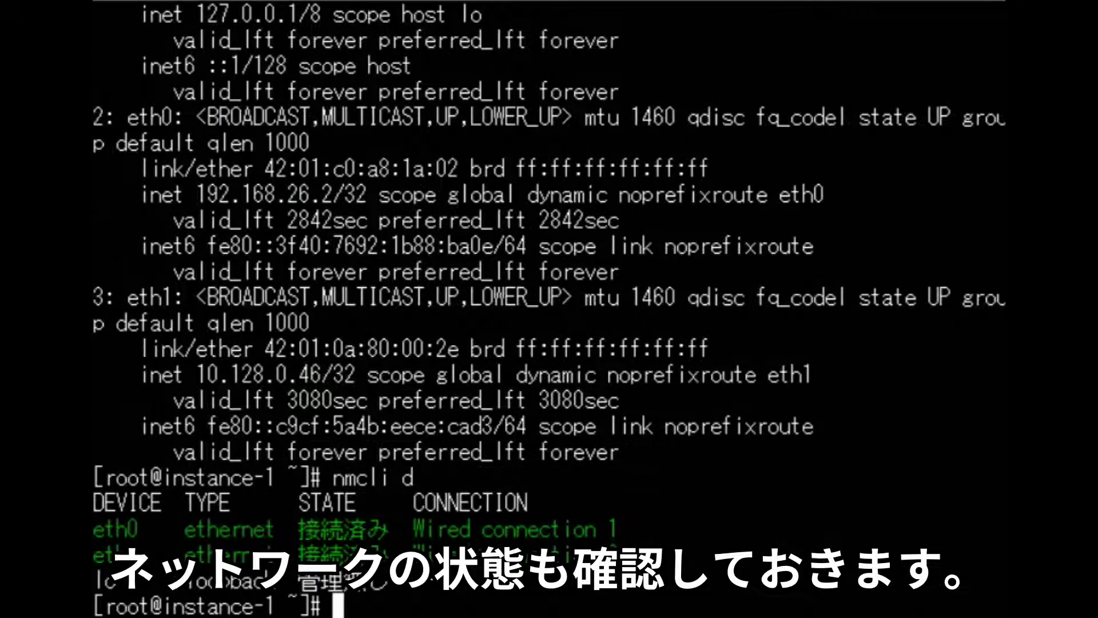
# - List the NetworkManager connections with nmcli c
pyautogui.write('nmcli d')
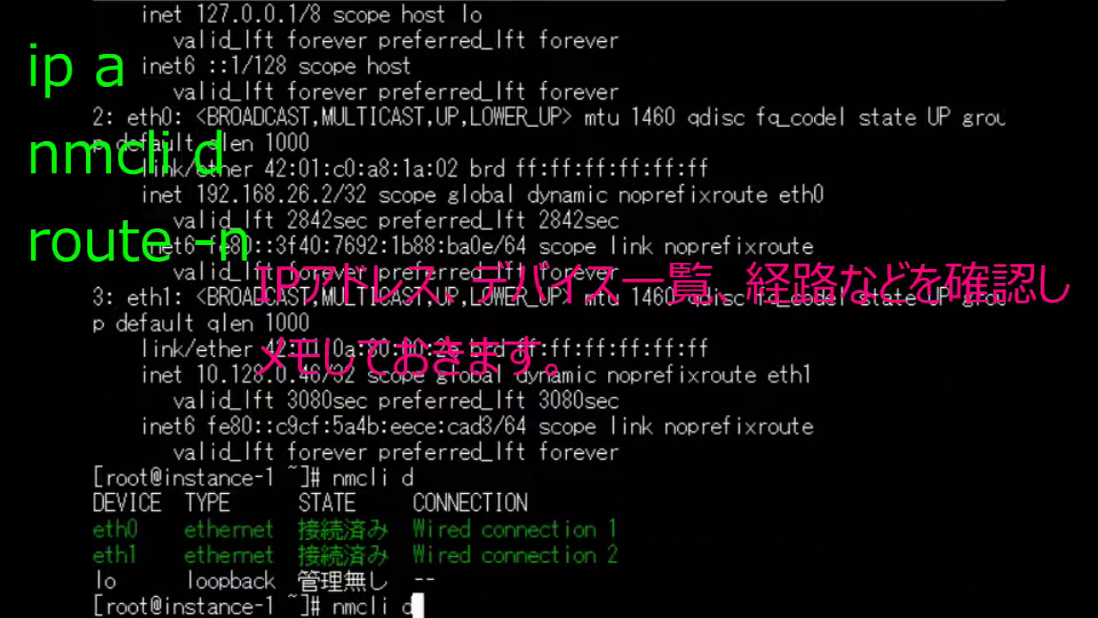
pyautogui.press('BackSpace')
pyautogui.write('c')
pyautogui.press('Return')
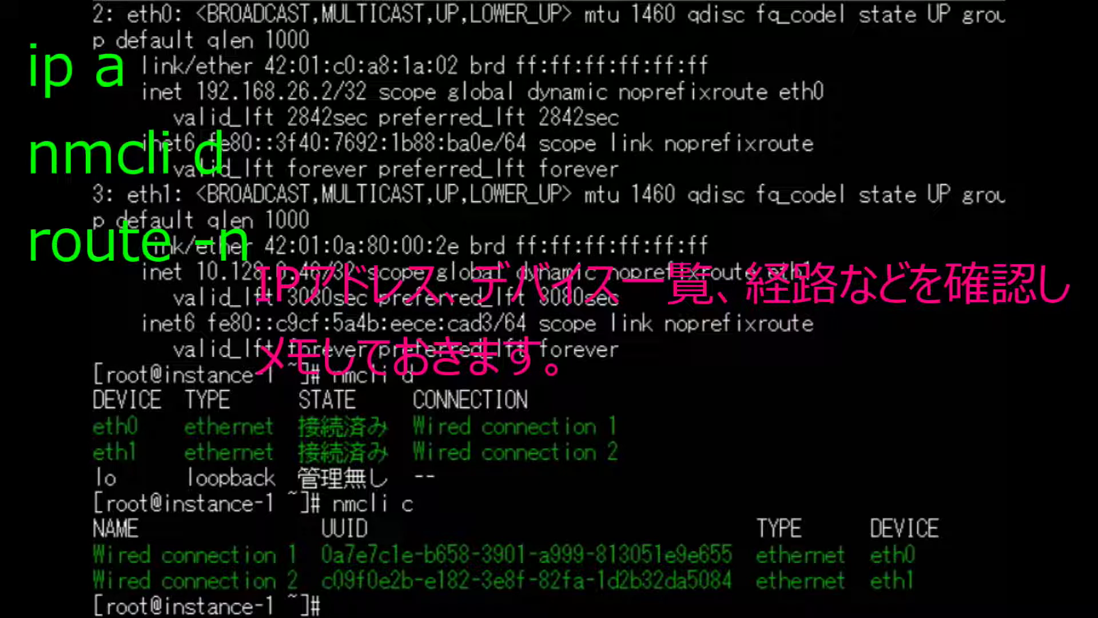
# - Show the kernel routing table in numeric form with route -n, and clear the terminal after checking it
pyautogui.write('route ')
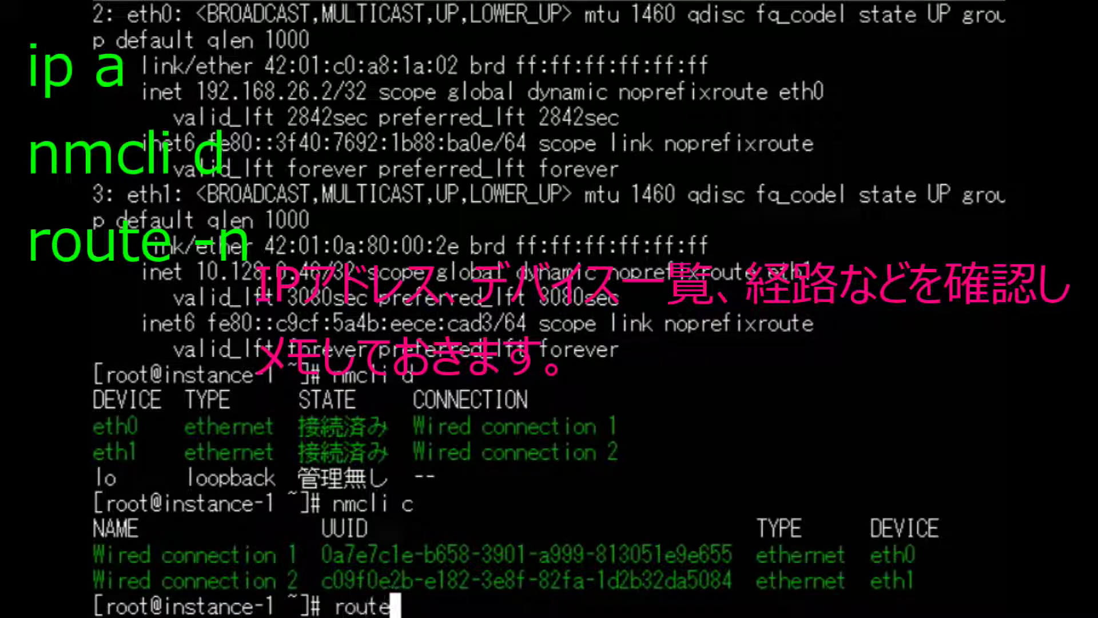
pyautogui.write('-n')
pyautogui.press('Return')
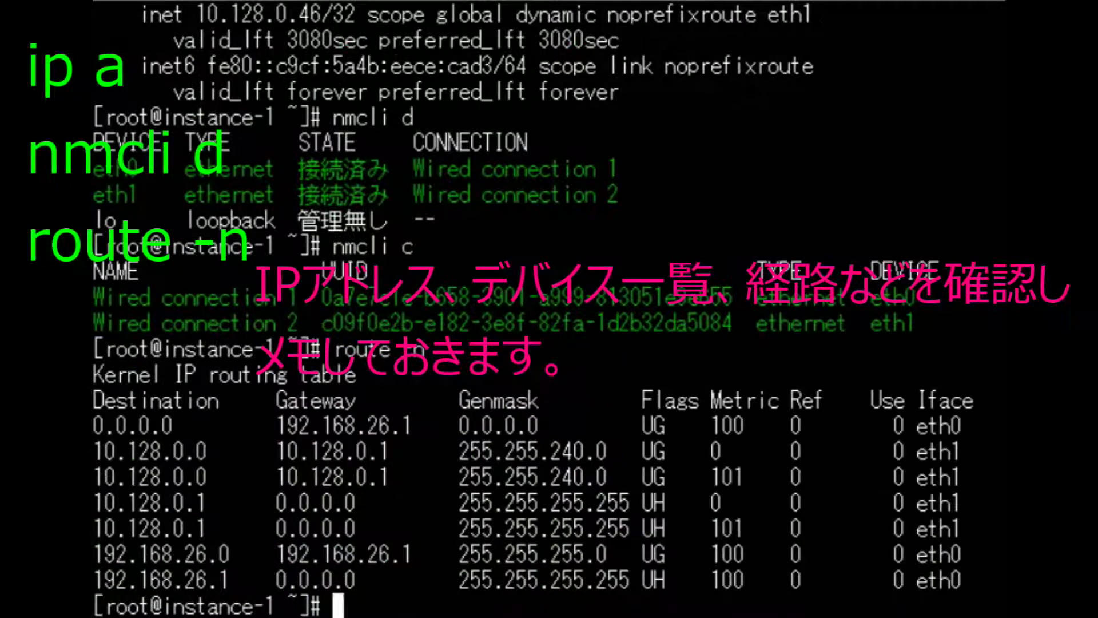
pyautogui.write('clear')
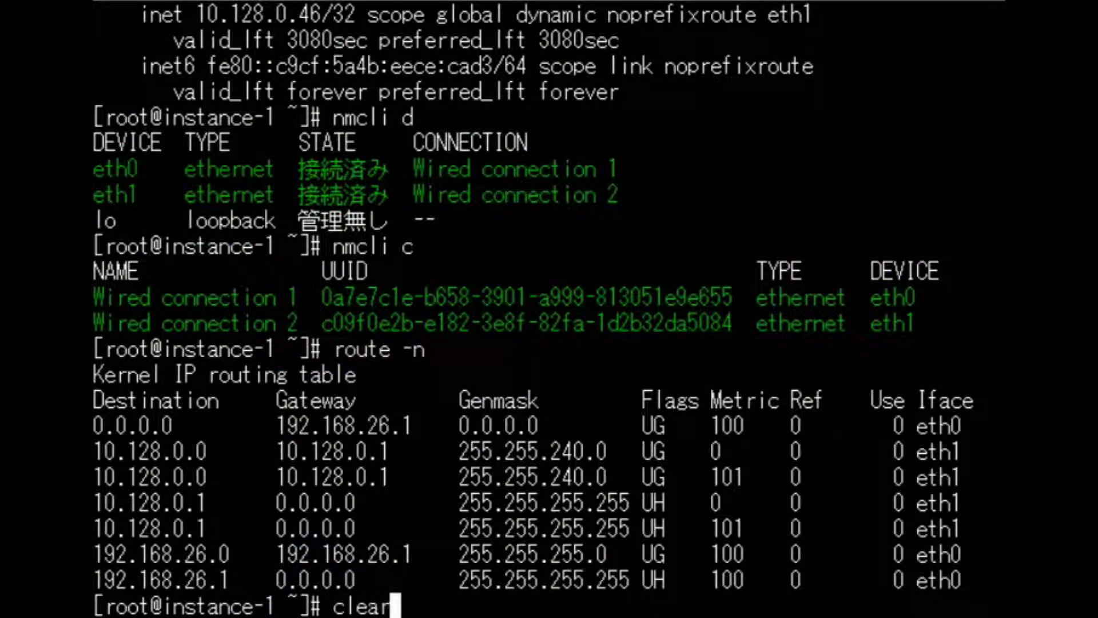
pyautogui.press('Return')
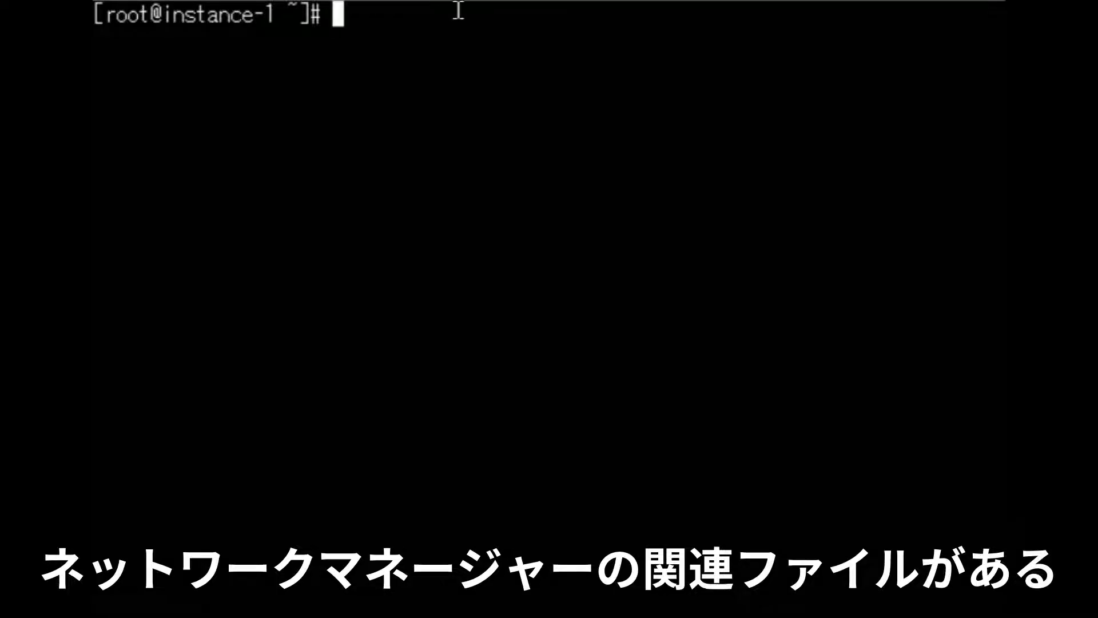
# - Change to the /etc/sysconfig/network-scripts/ directory and list its files
pyautogui.rightClick(458, 10)
pyautogui.press('Return')
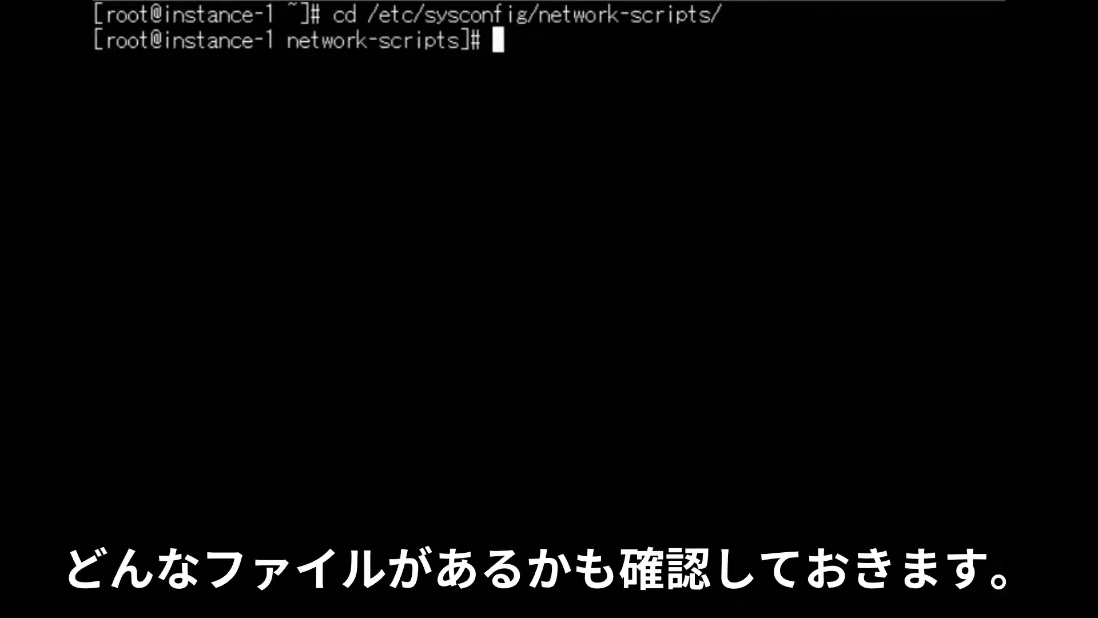
pyautogui.write('ls')
pyautogui.press('Return')
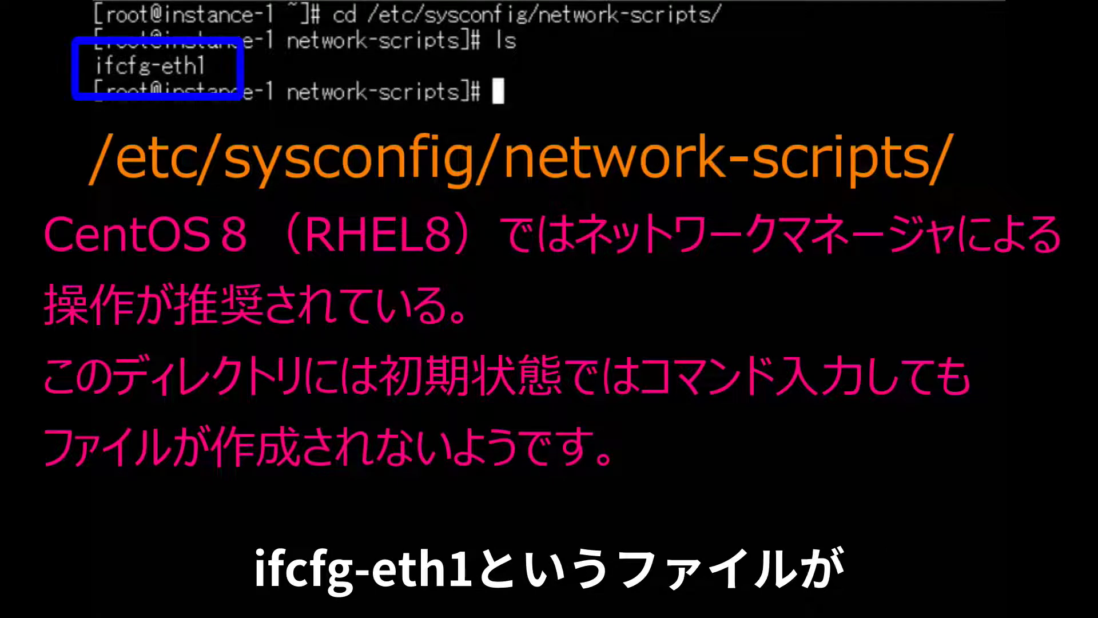
# - Display the contents of the ifcfg-eth1 file with cat
pyautogui.write('cat')
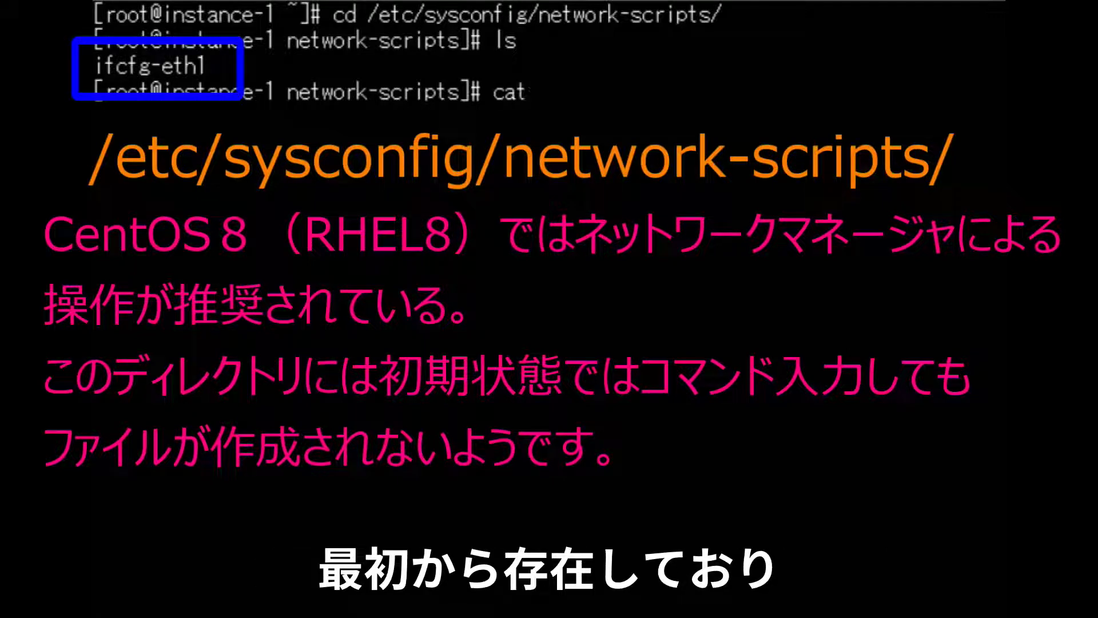
pyautogui.moveTo(206, 66); pyautogui.dragTo(94, 66)
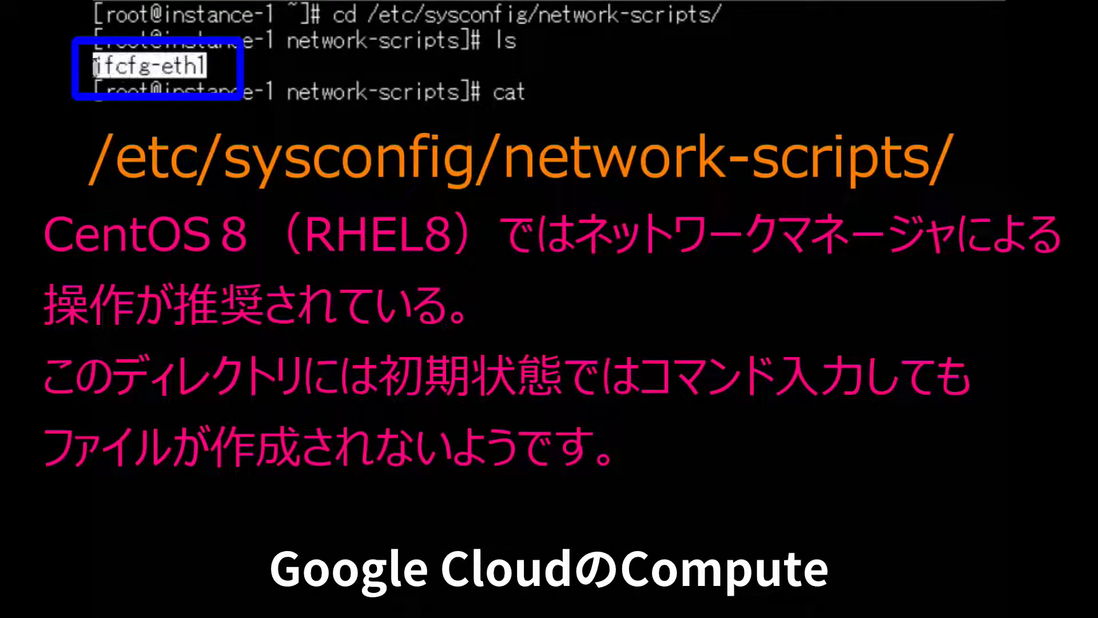
pyautogui.rightClick(115, 74)
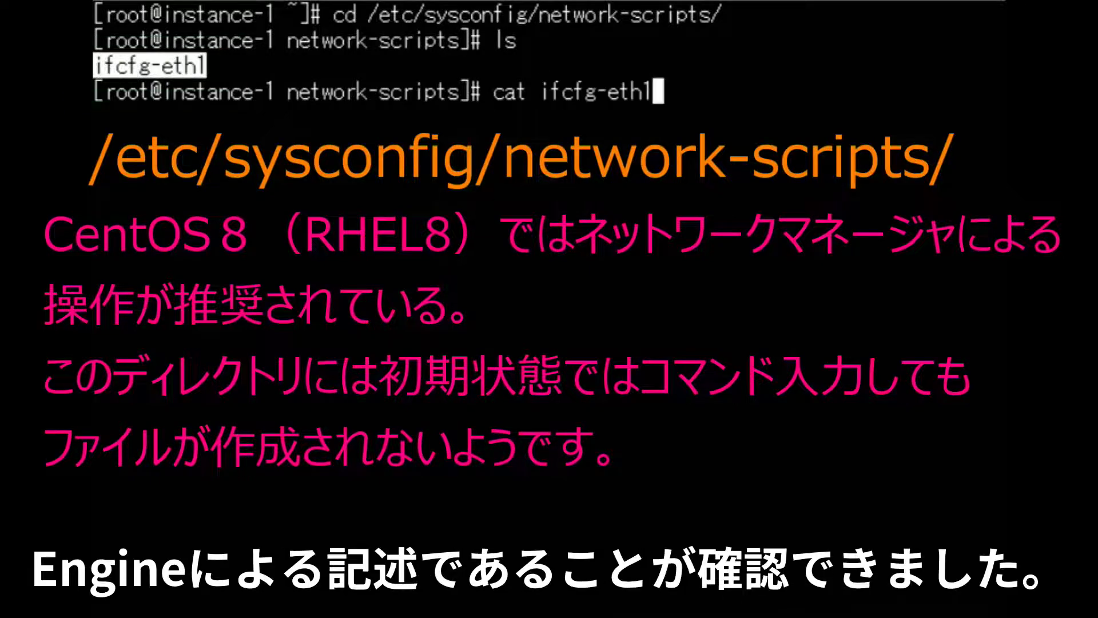
pyautogui.press('Return')
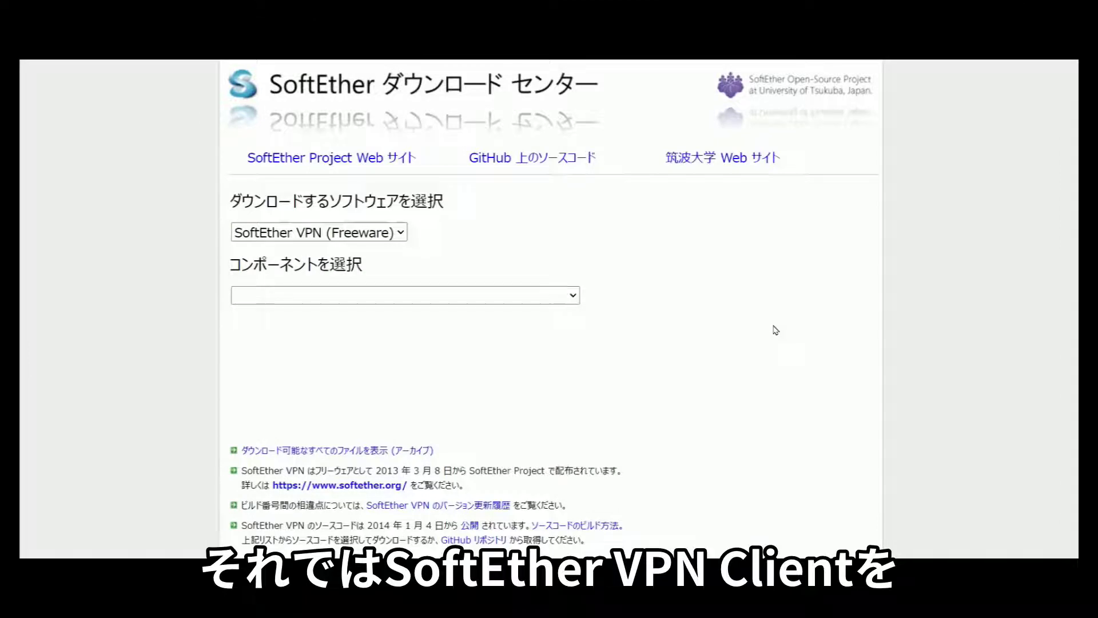
# - In the SoftEther download center, choose SoftEther VPN Client for Linux on Intel x64 / AMD64 (64bit)
pyautogui.click(463, 298)
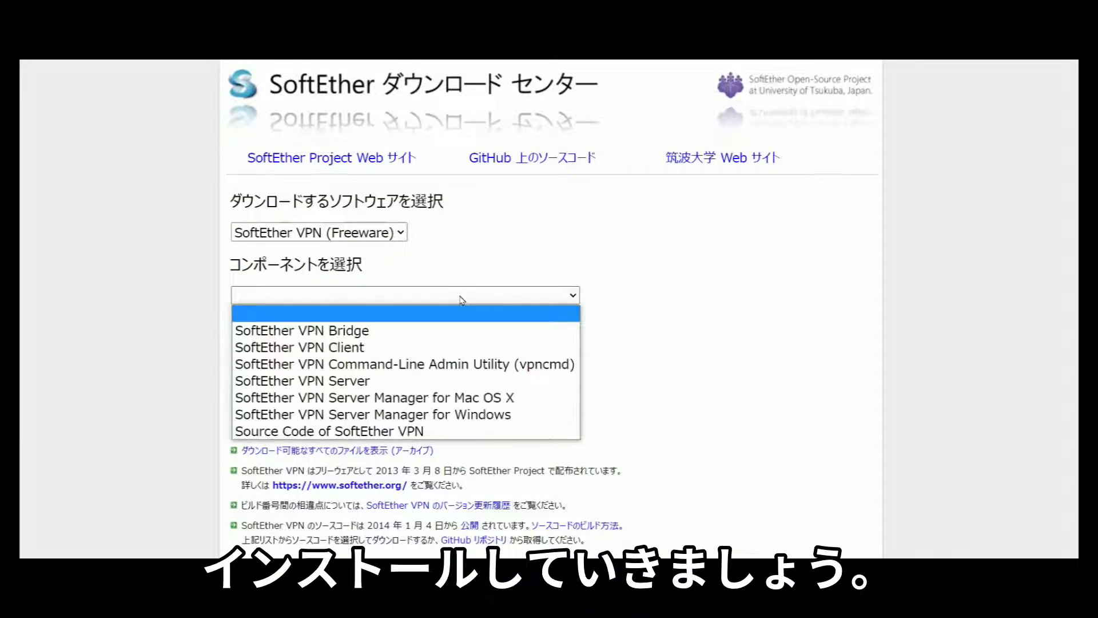
pyautogui.click(376, 350)
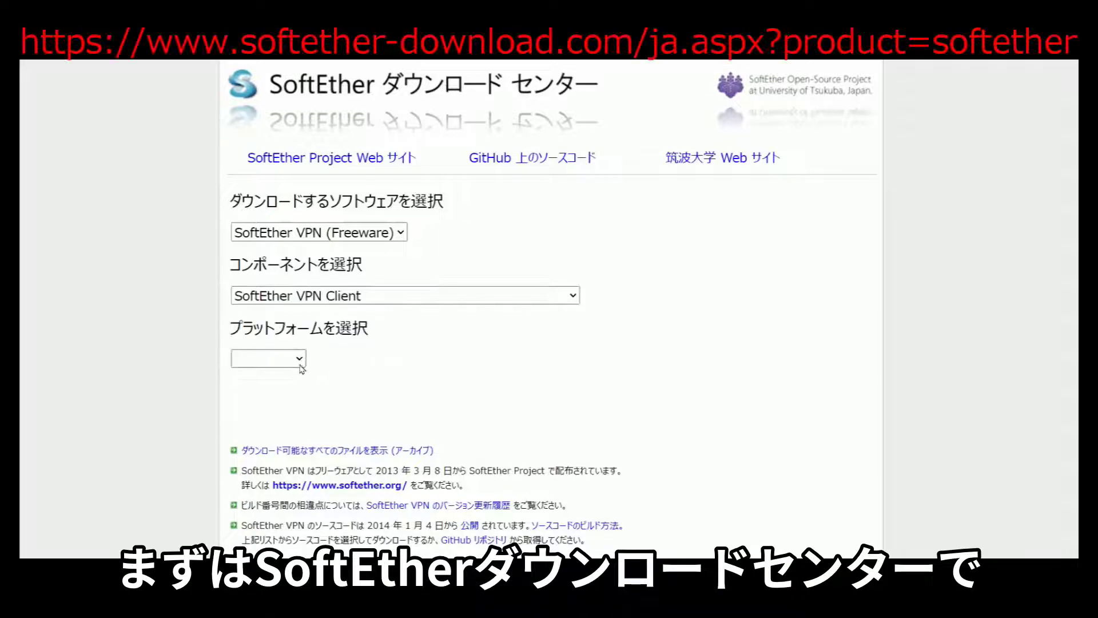
pyautogui.click(298, 364)
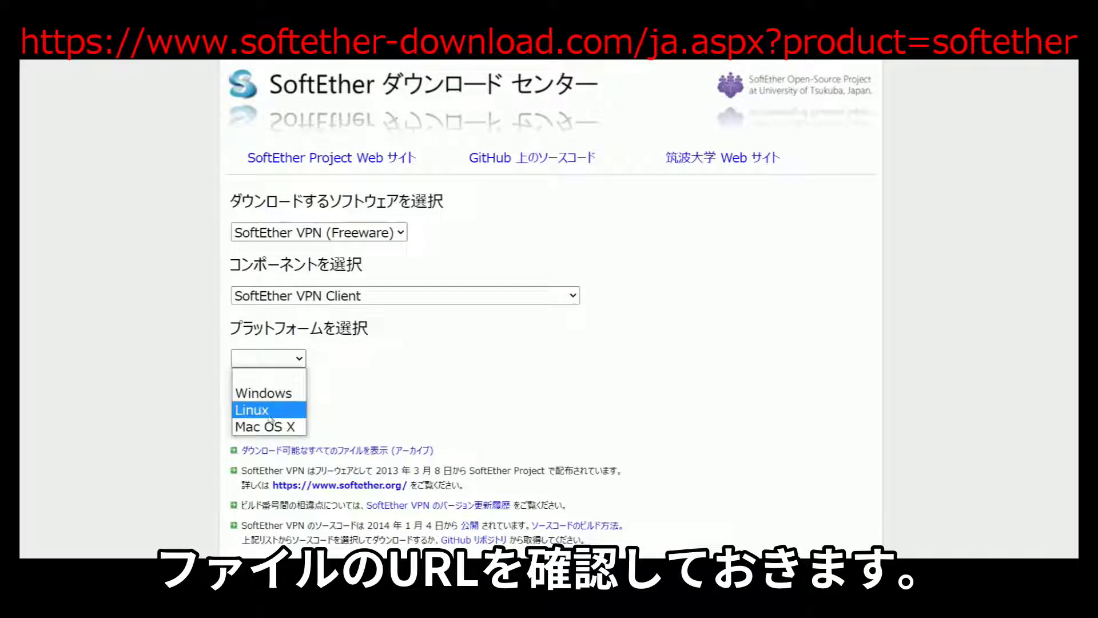
pyautogui.click(270, 411)
pyautogui.click(350, 426)
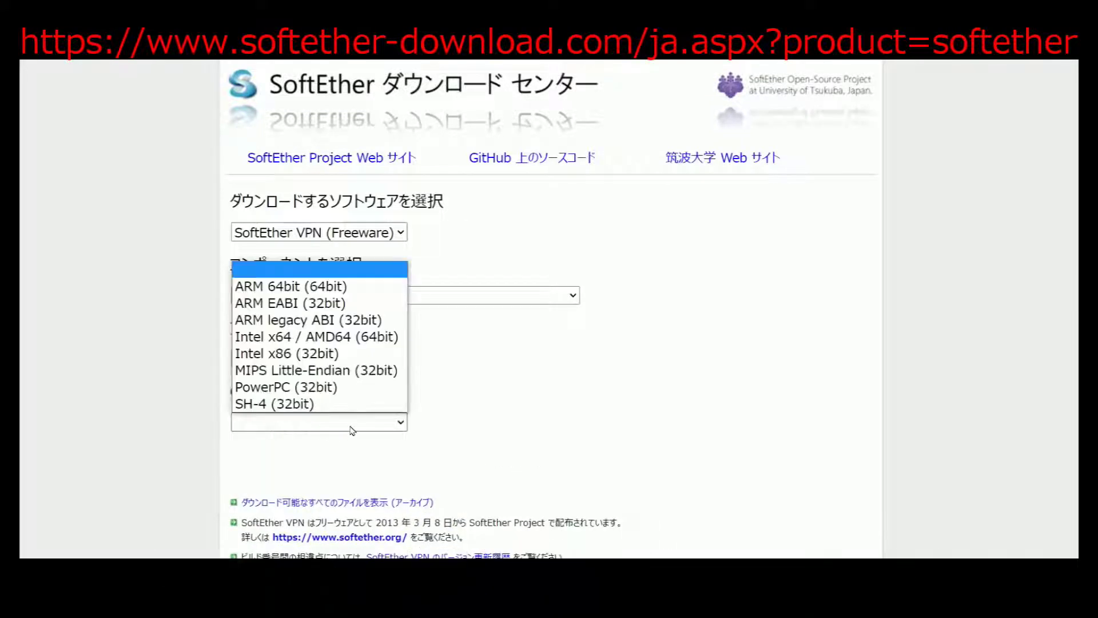
pyautogui.click(351, 341)
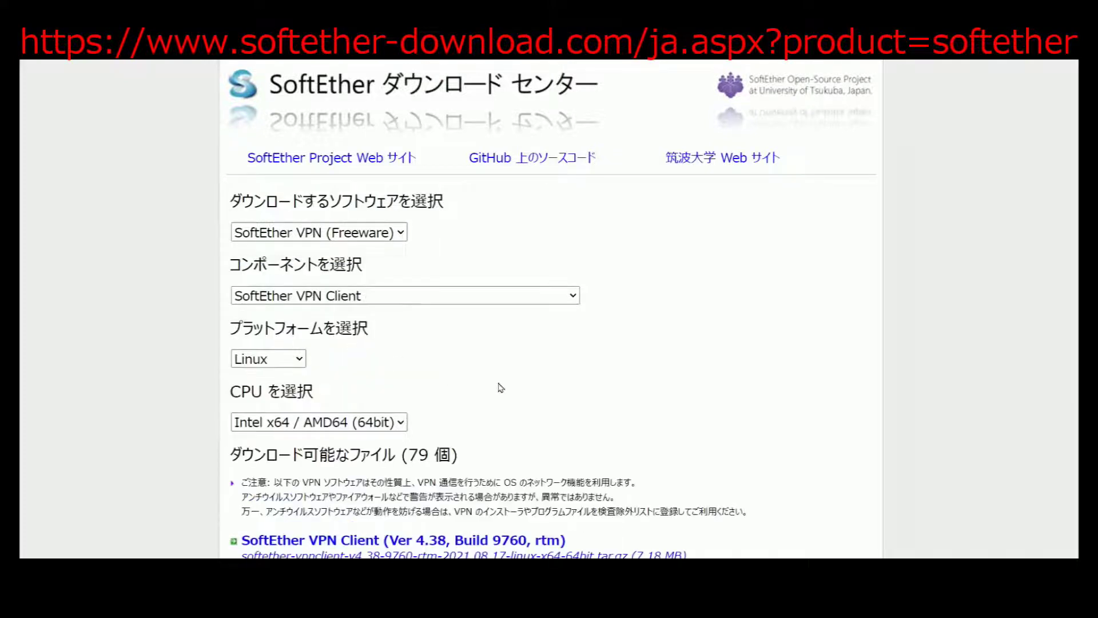
# - Copy the link address of the SoftEther VPN Client Ver 4.38, Build 9760, rtm archive
pyautogui.scroll(-3, 500, 388)
pyautogui.rightClick(485, 371)
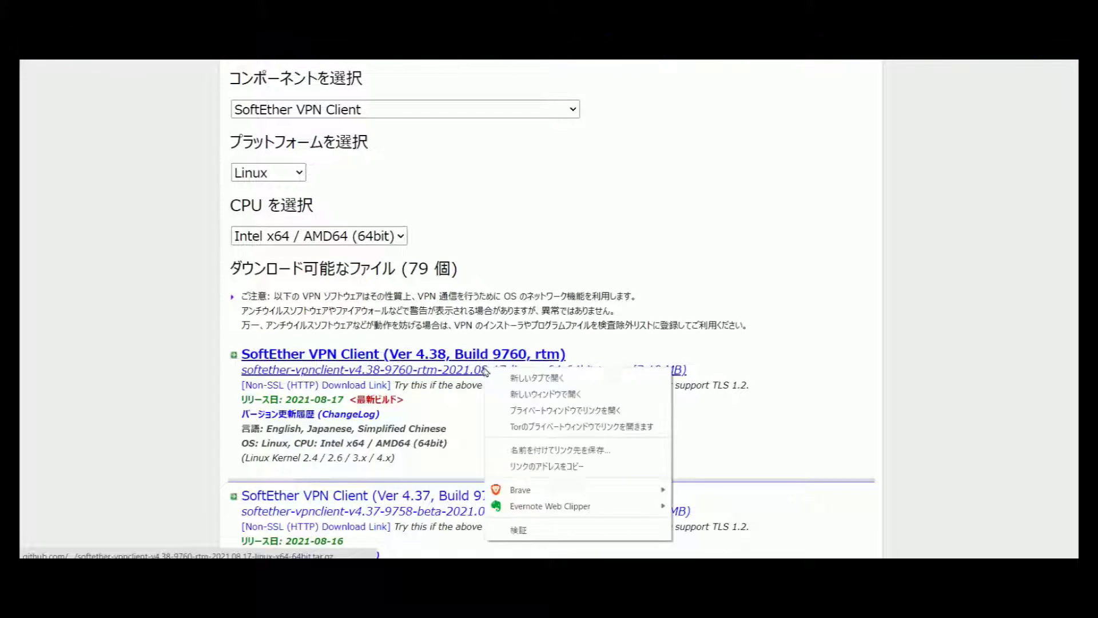
pyautogui.click(537, 467)
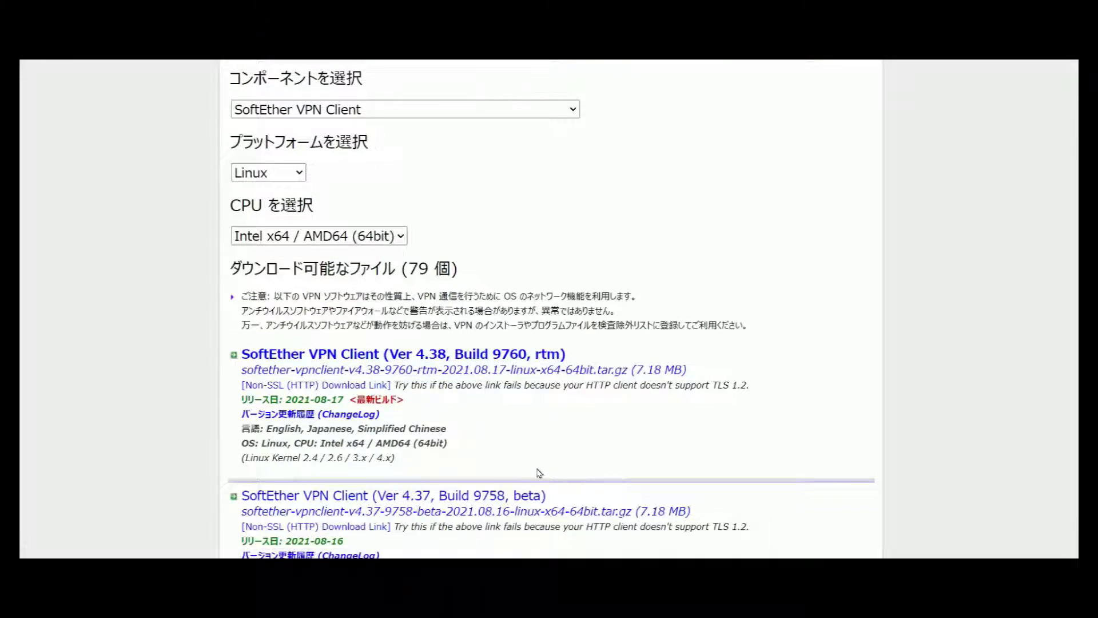
# - Switch to Notepad (メモ帳) and paste the copied download URL into a blank note
pyautogui.press('super')
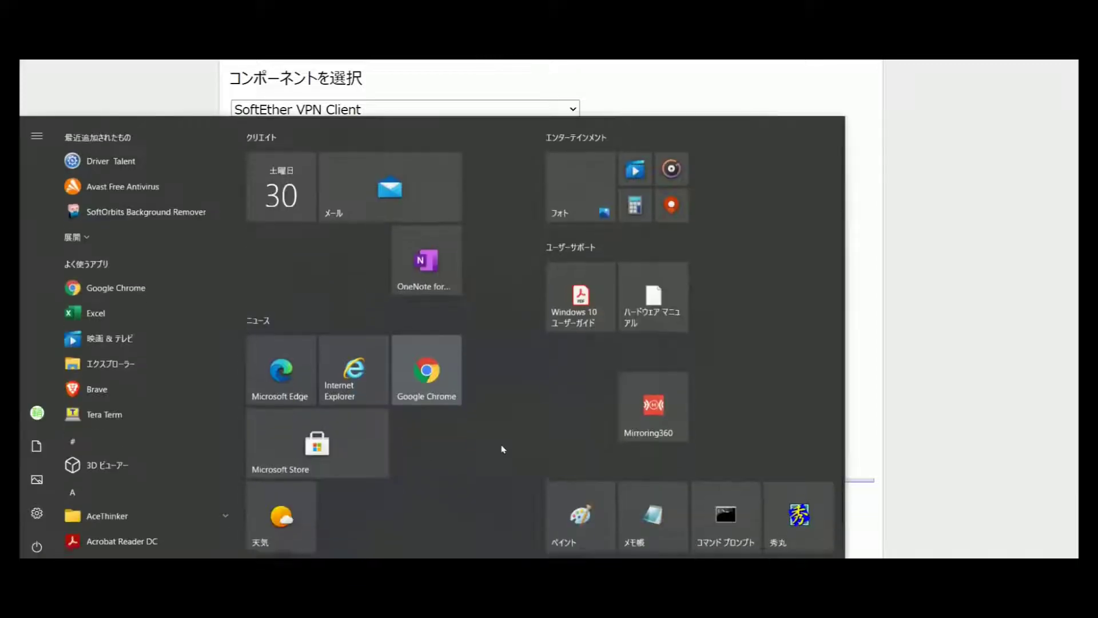
pyautogui.click(648, 495)
pyautogui.rightClick(694, 237)
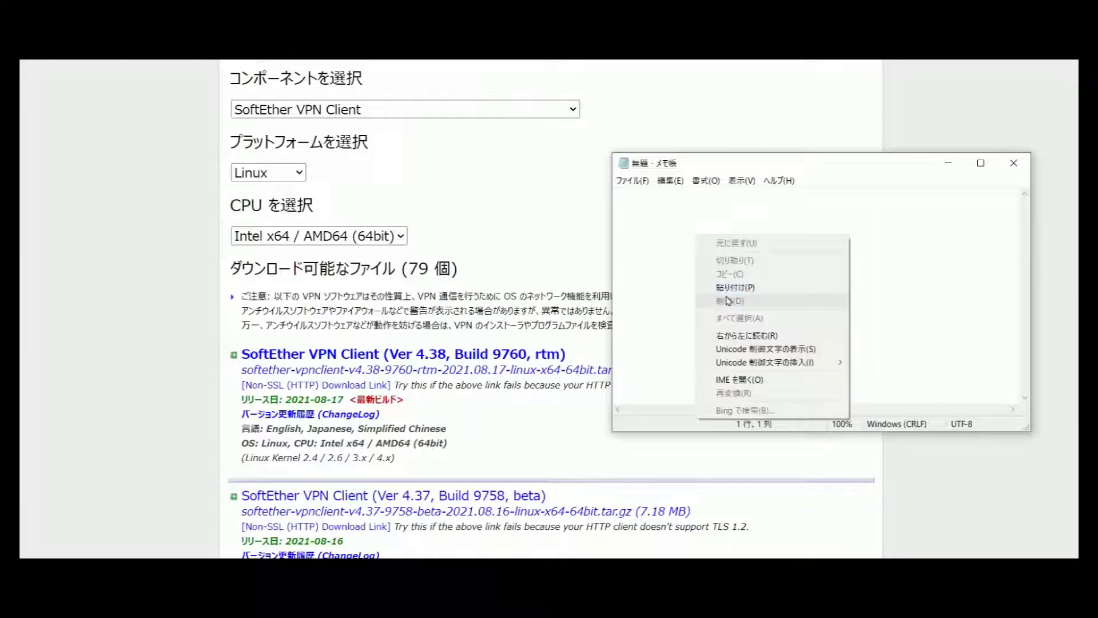
pyautogui.click(726, 287)
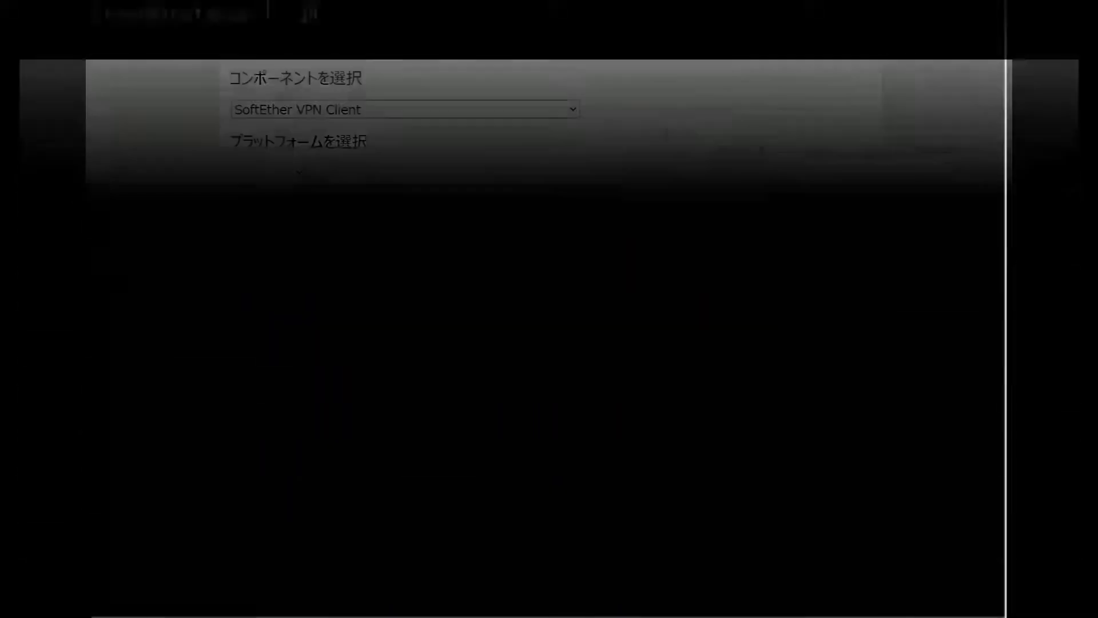
# - In the instance's terminal, change to /tmp and download the SoftEther VPN Client v4.38-9760 archive with wget and the copied URL
pyautogui.write('d ')
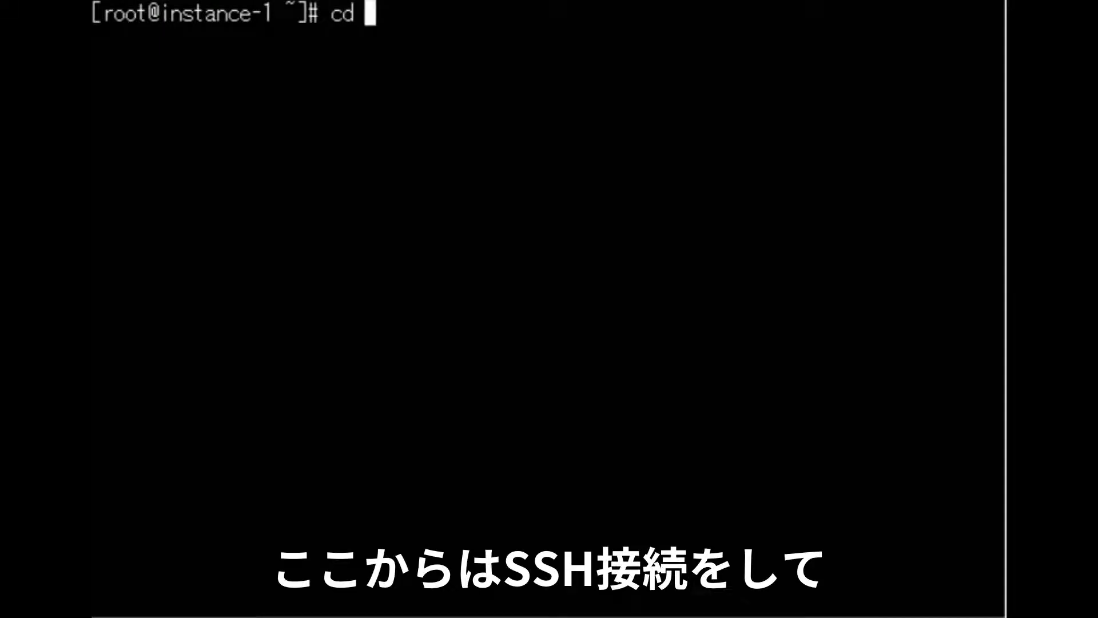
pyautogui.write('/')
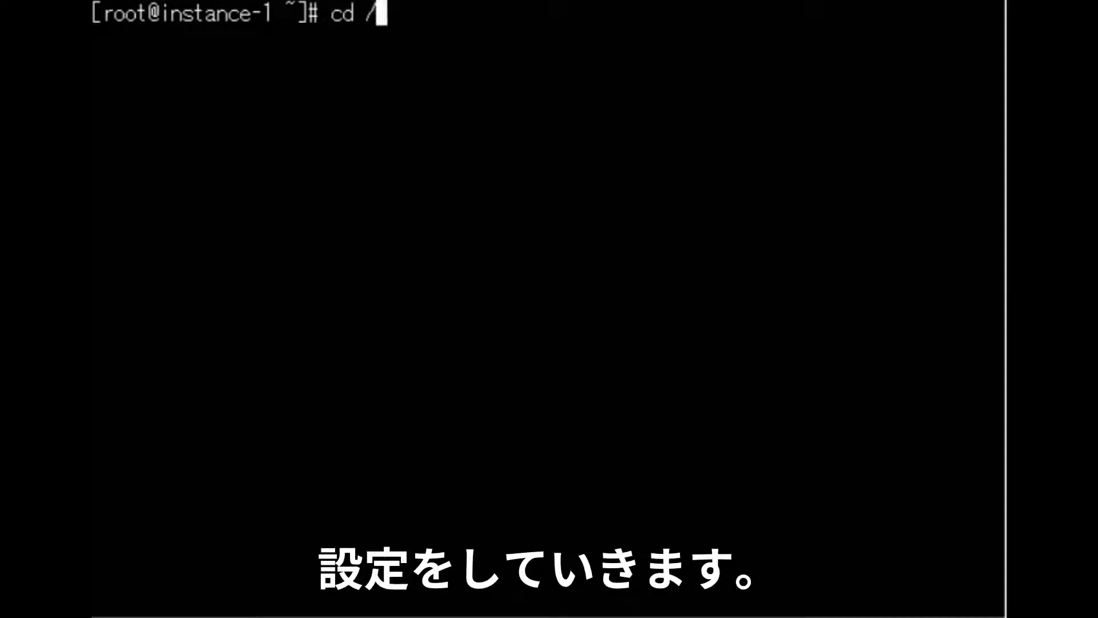
pyautogui.write('tmp')
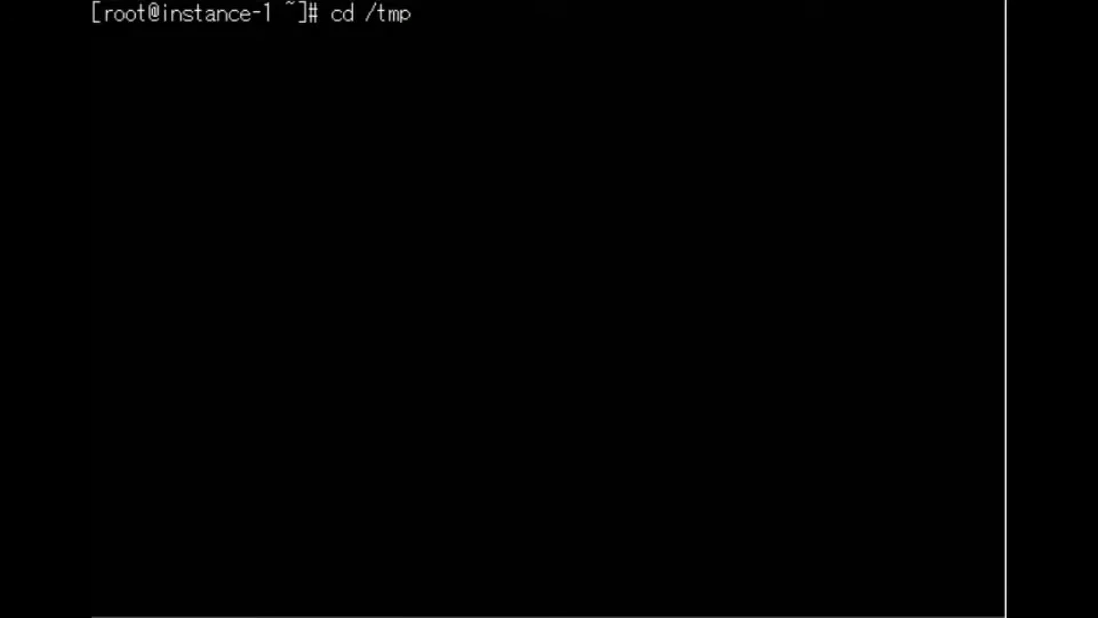
pyautogui.press('Return')
pyautogui.write('wget')
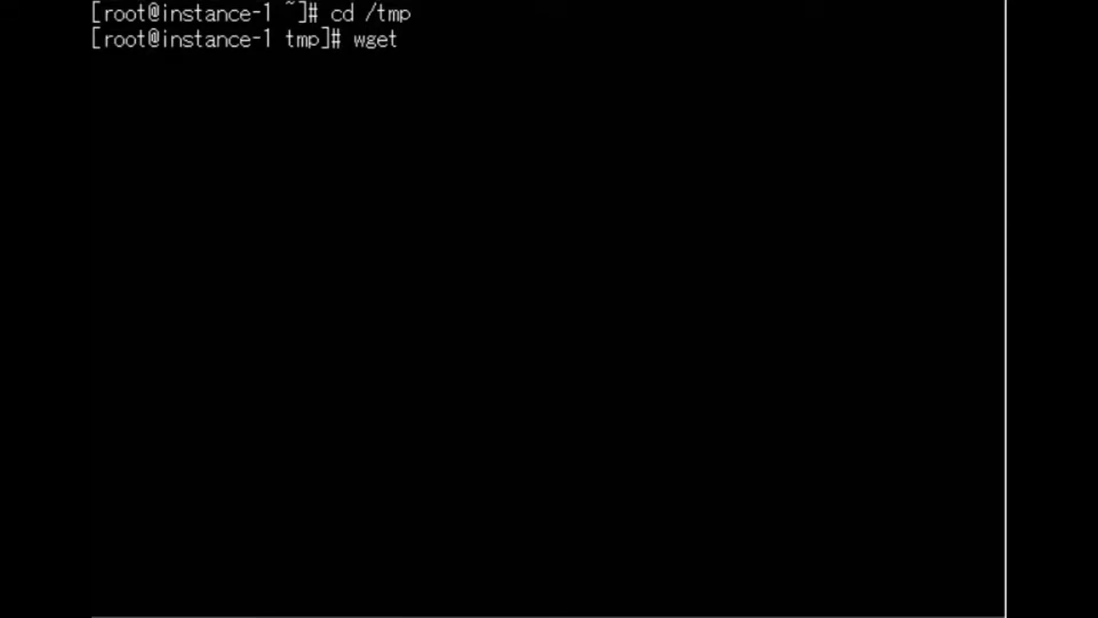
pyautogui.rightClick(459, 56)
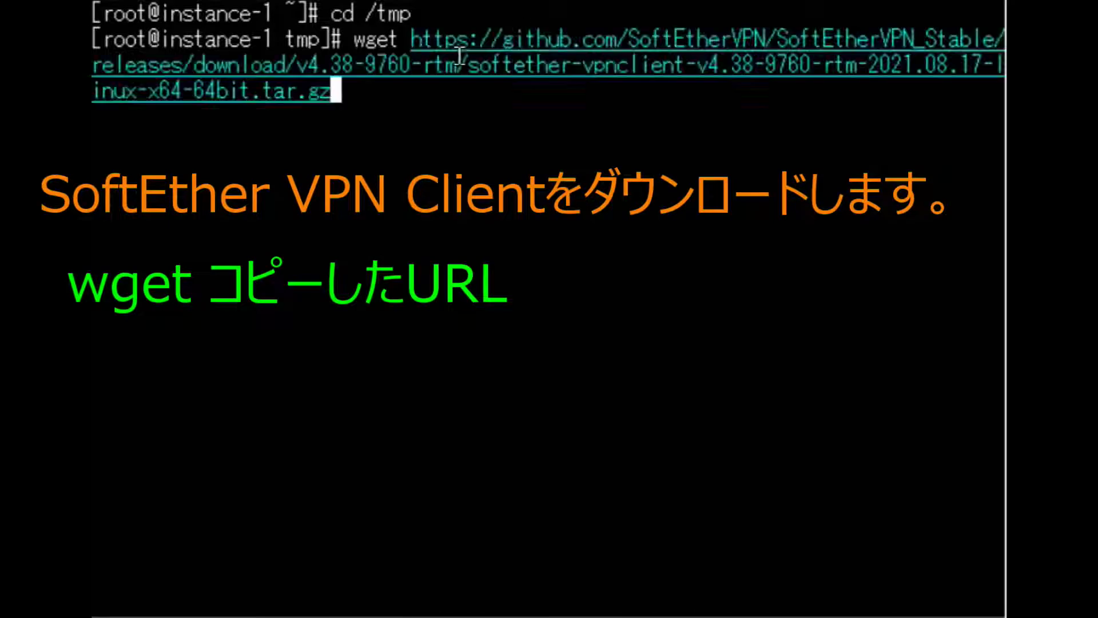
pyautogui.press('Return')
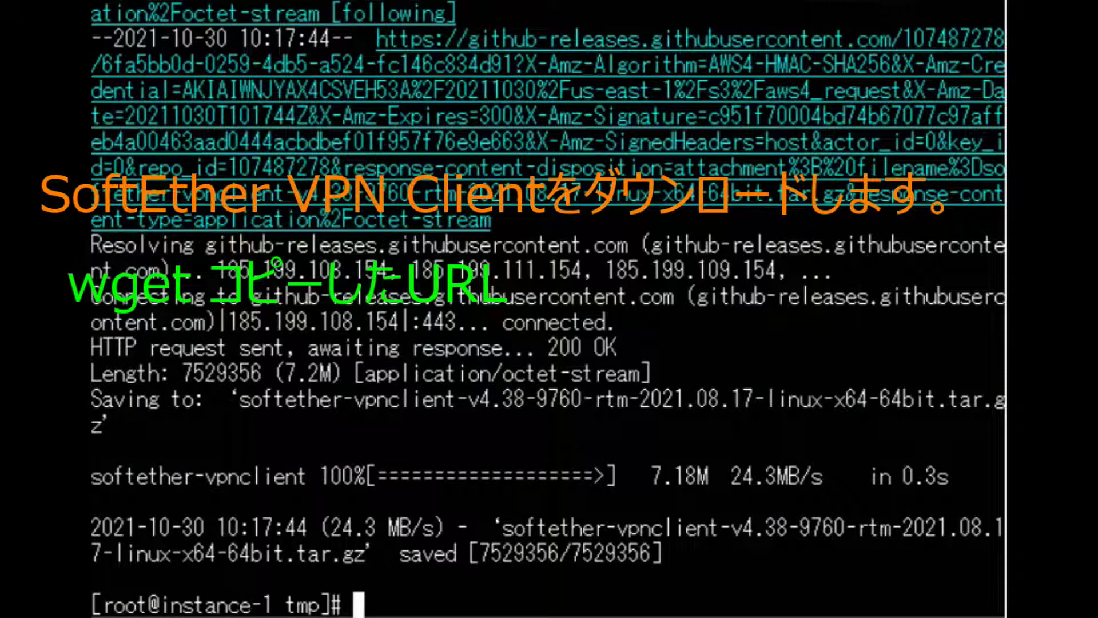
# - List the contents of /tmp and extract softether-vpnclient-v4.38-9760-rtm-2021.08.17-linux-x64-64bit.tar.gz with tar -xzvf
pyautogui.write('ls')
pyautogui.press('Return')
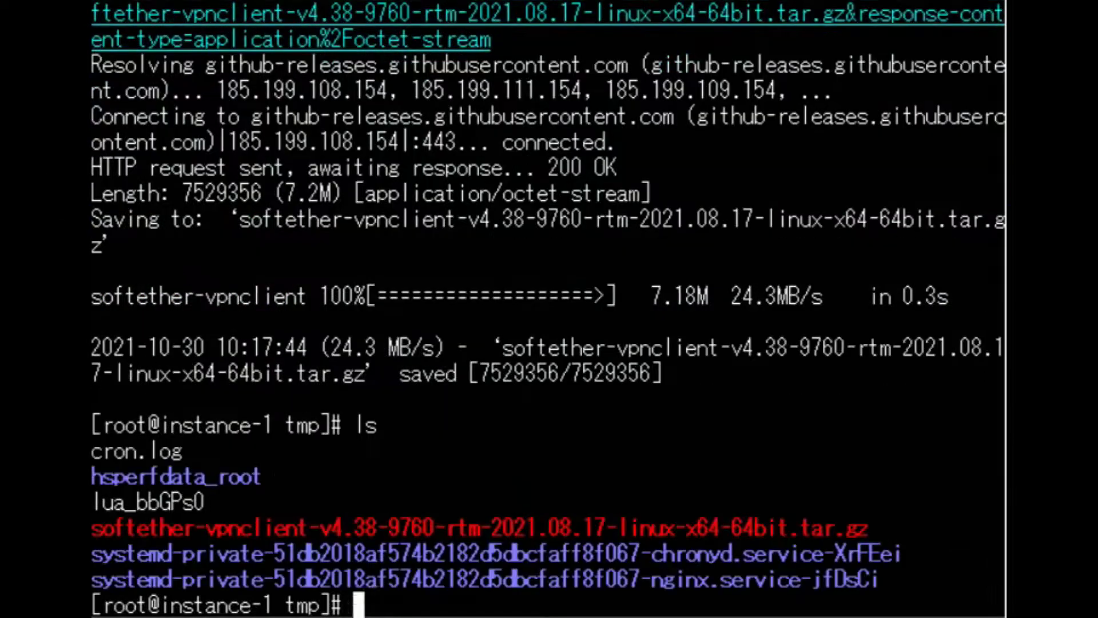
pyautogui.write('tar -xzvf')
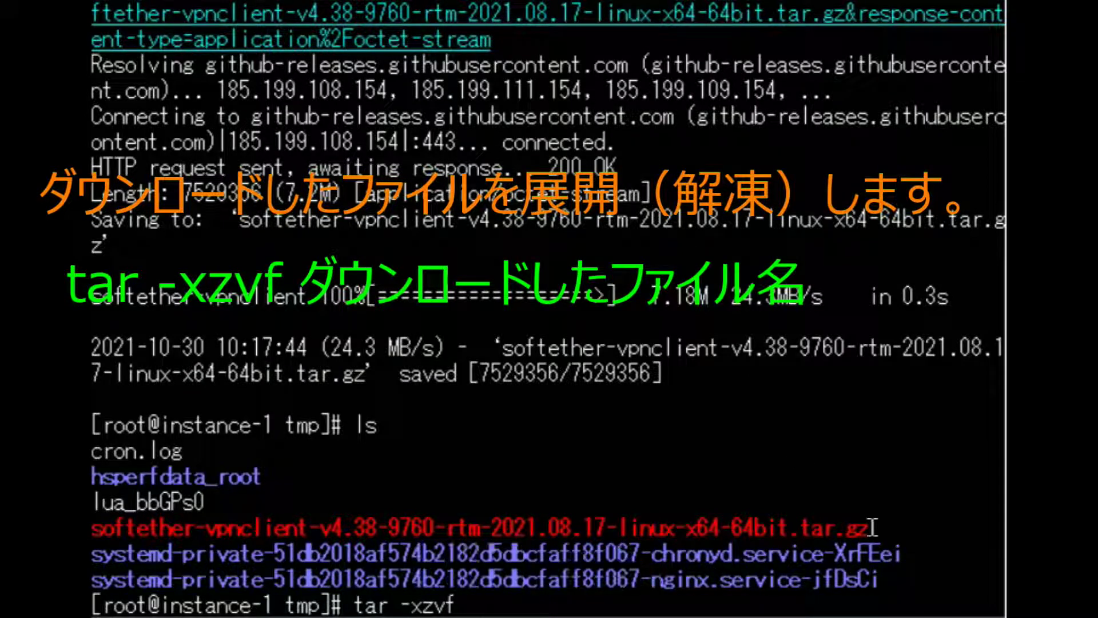
pyautogui.moveTo(870, 528); pyautogui.dragTo(91, 529)
pyautogui.rightClick(95, 531)
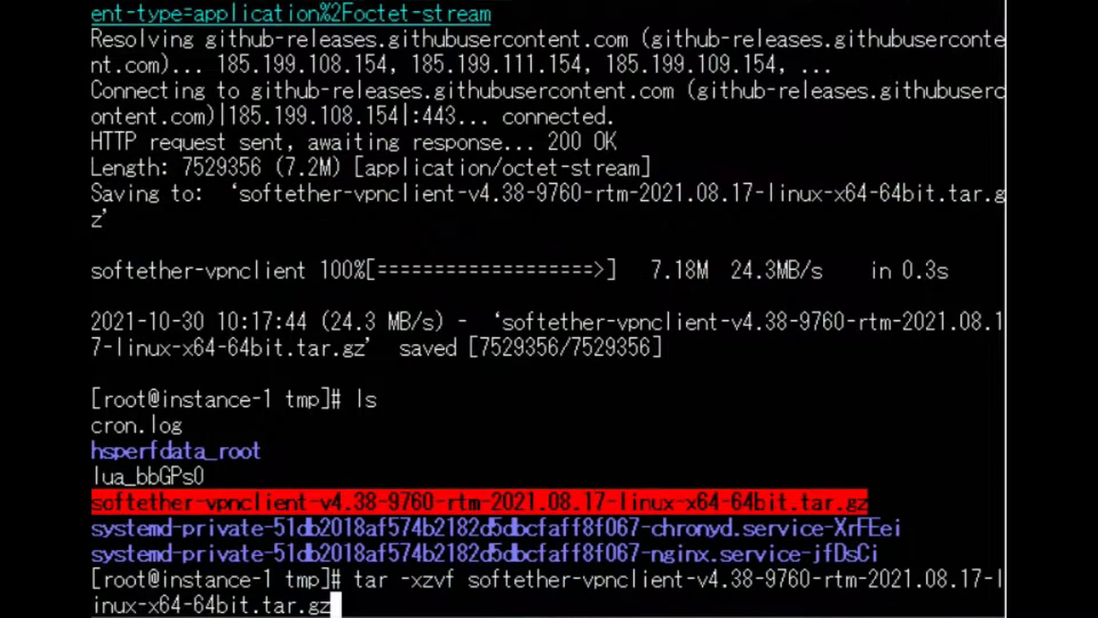
pyautogui.press('Return')
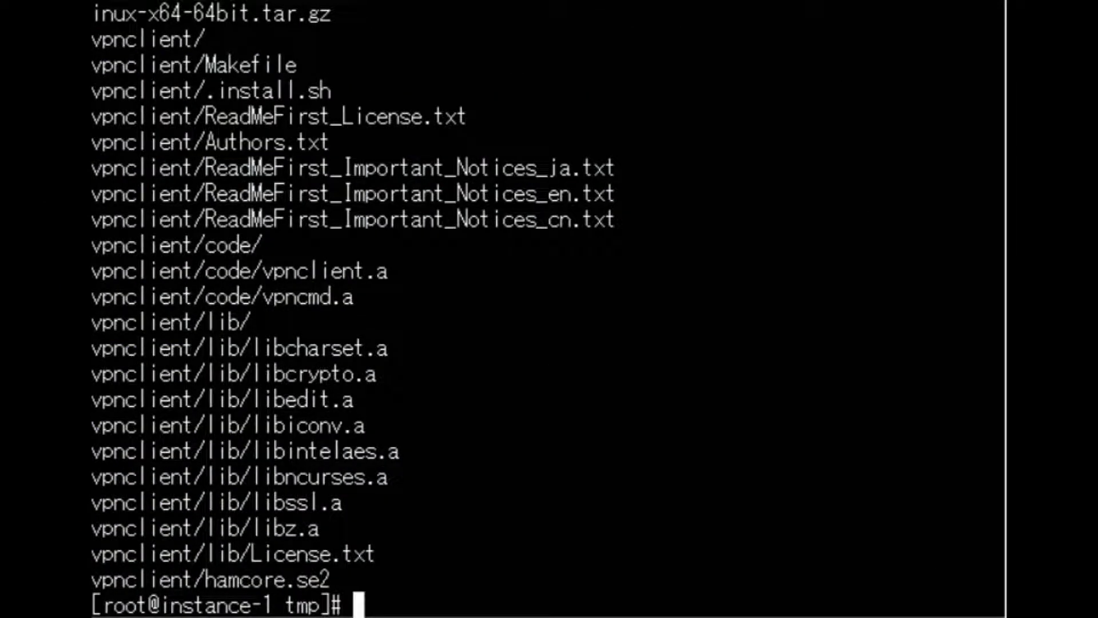
# - List /tmp again and change into the extracted vpnclient directory
pyautogui.write('ls')
pyautogui.press('Return')
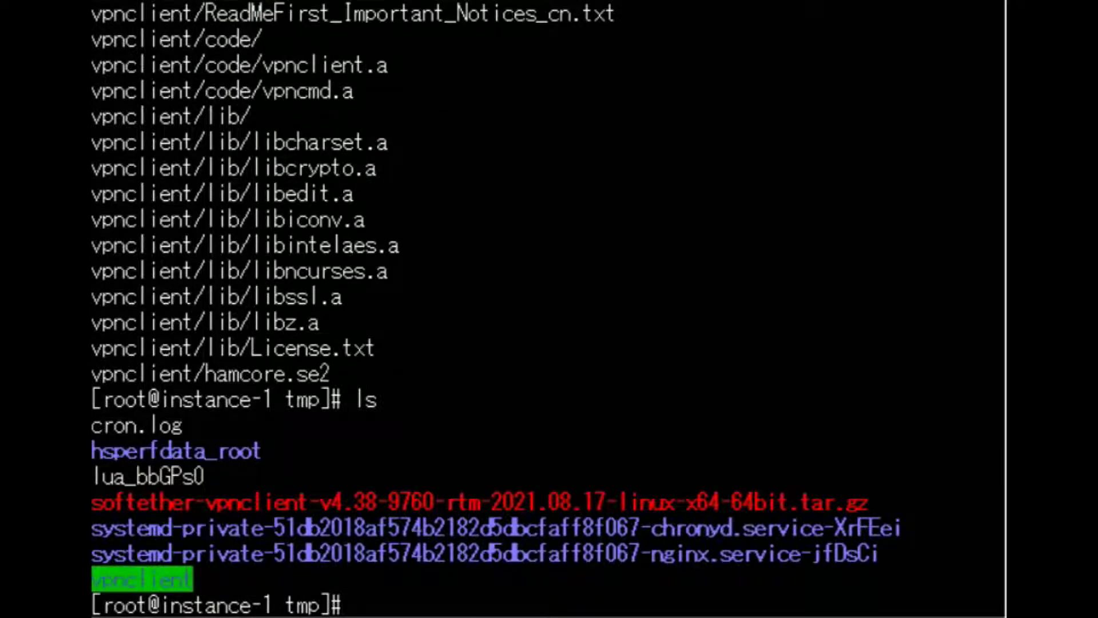
pyautogui.write('cd')
pyautogui.doubleClick(142, 581)
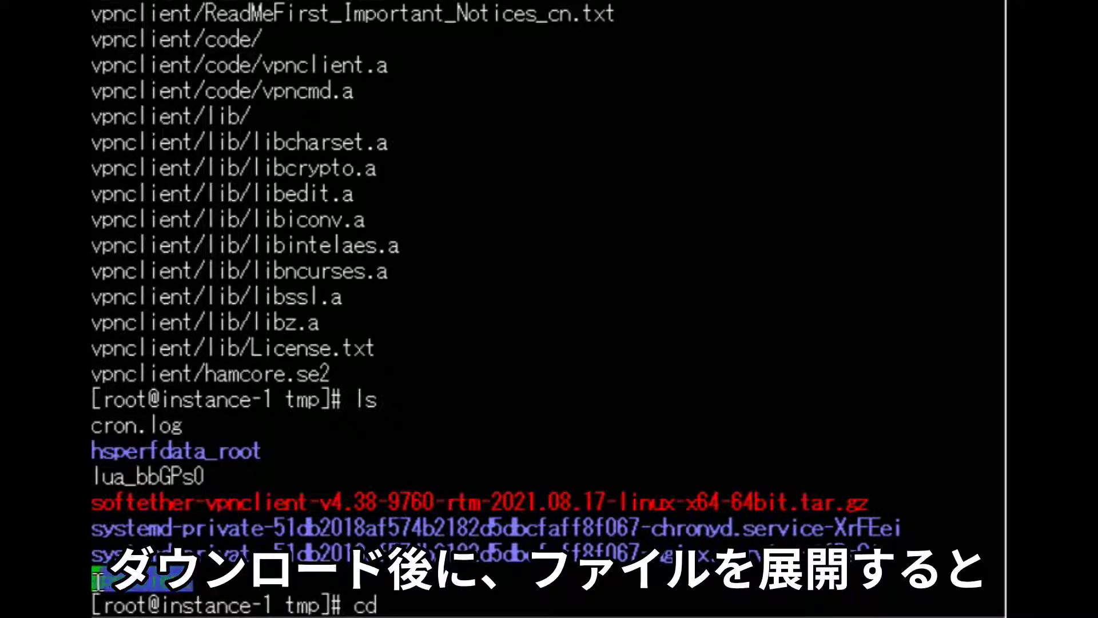
pyautogui.write('vpnclient')
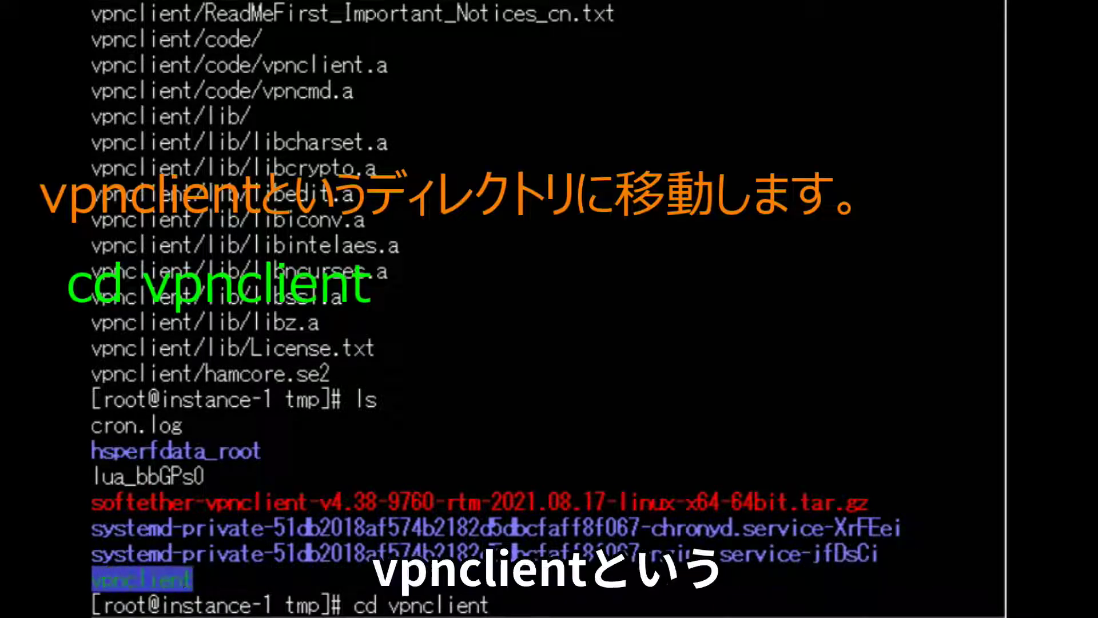
pyautogui.press('Return')
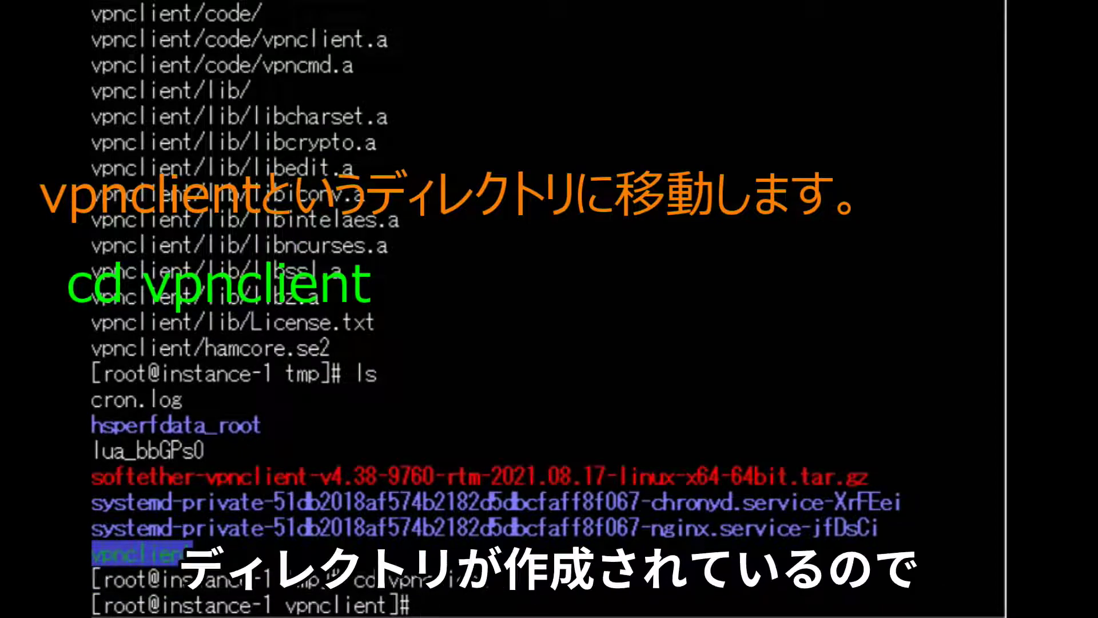
# - Build the VPN client with make and list the files in the vpnclient directory
pyautogui.write('make')
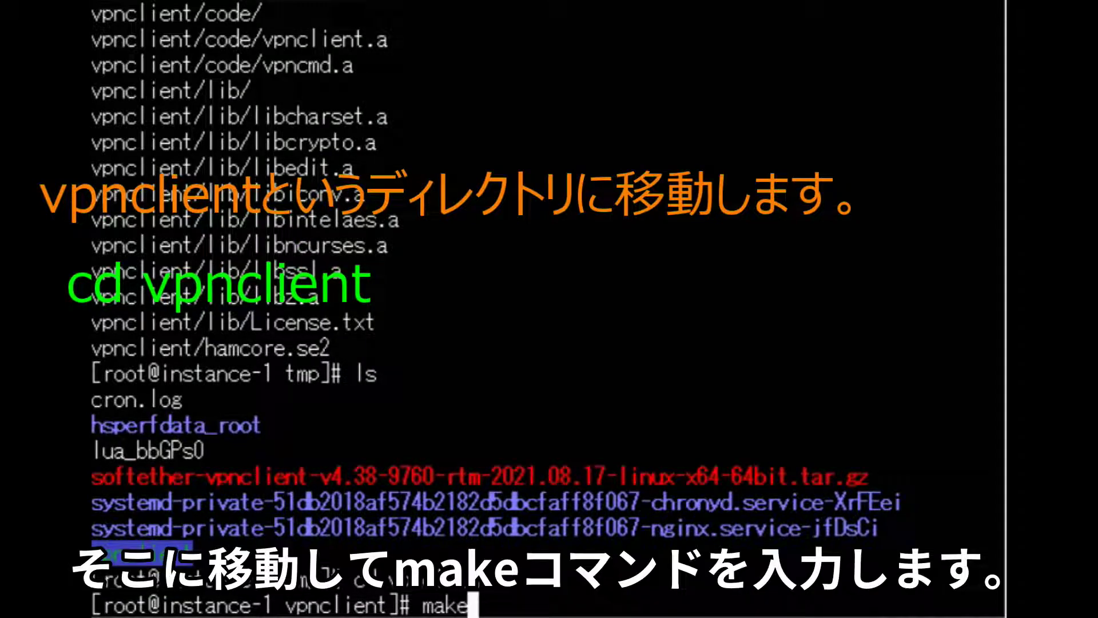
pyautogui.press('Return')
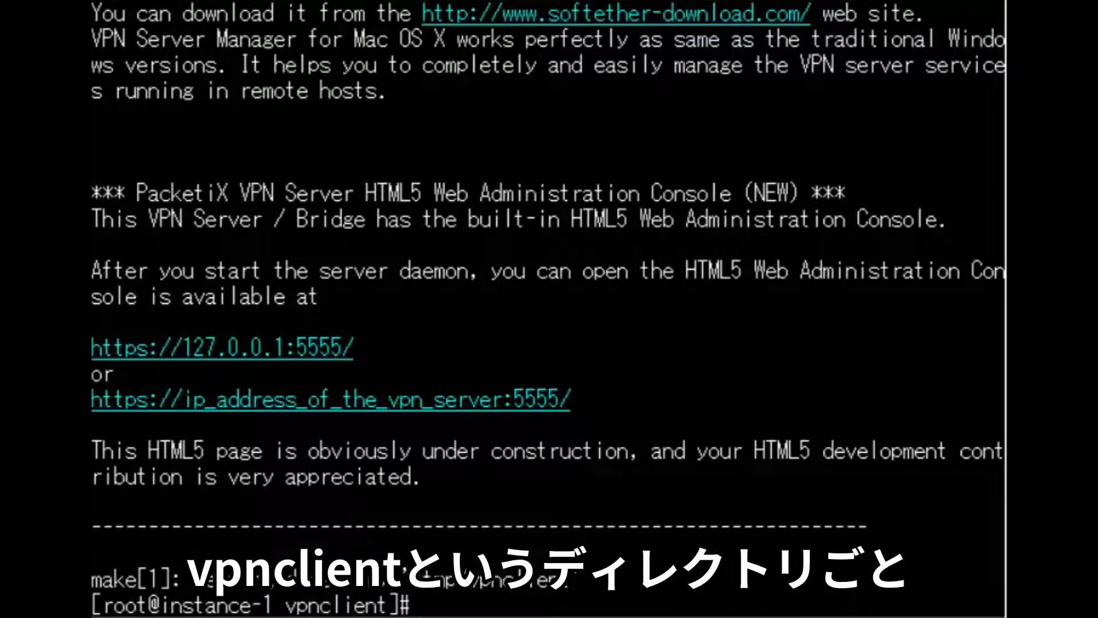
pyautogui.write('ls')
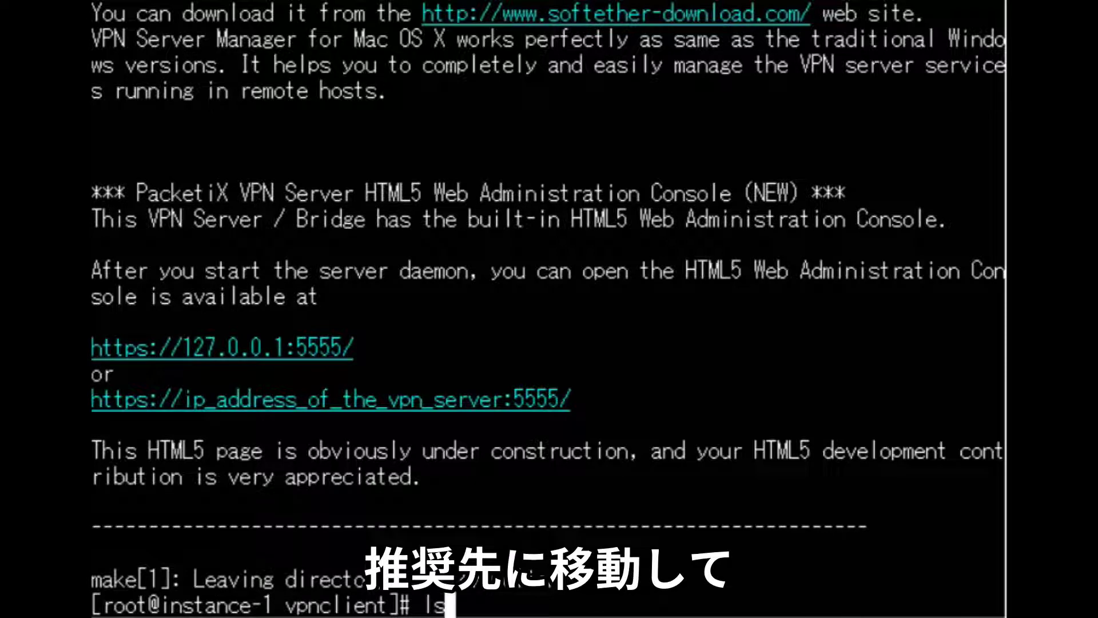
pyautogui.press('Return')
# - Go back up to /tmp, list its contents, and move /tmp/vpnclient to /usr/local/ with mv
pyautogui.write('cd ..')
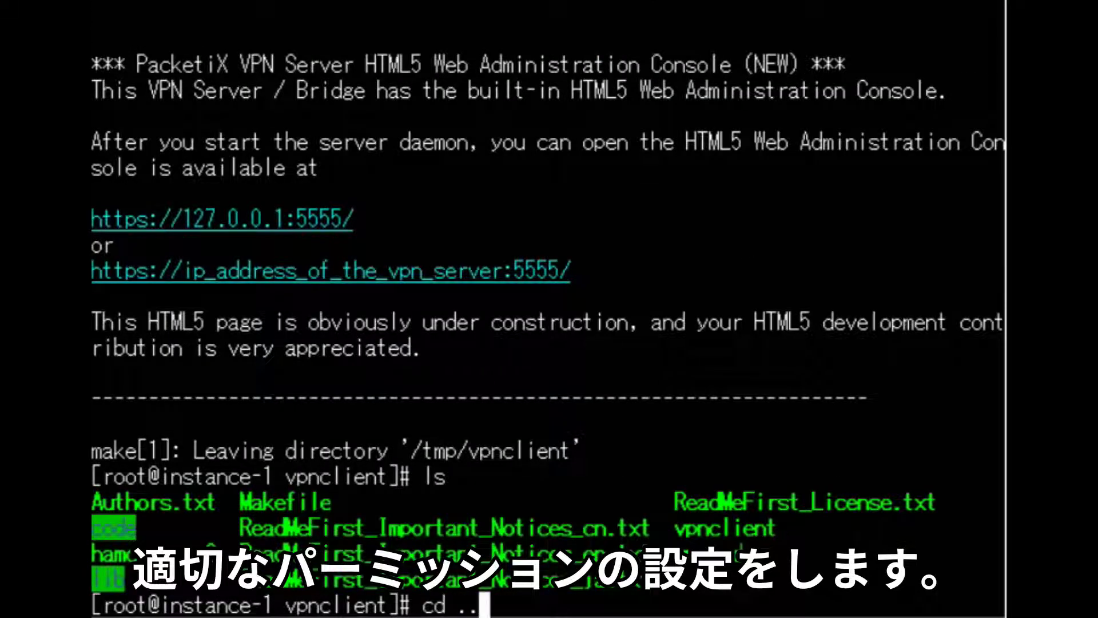
pyautogui.press('Return')
pyautogui.write('ls')
pyautogui.press('Return')
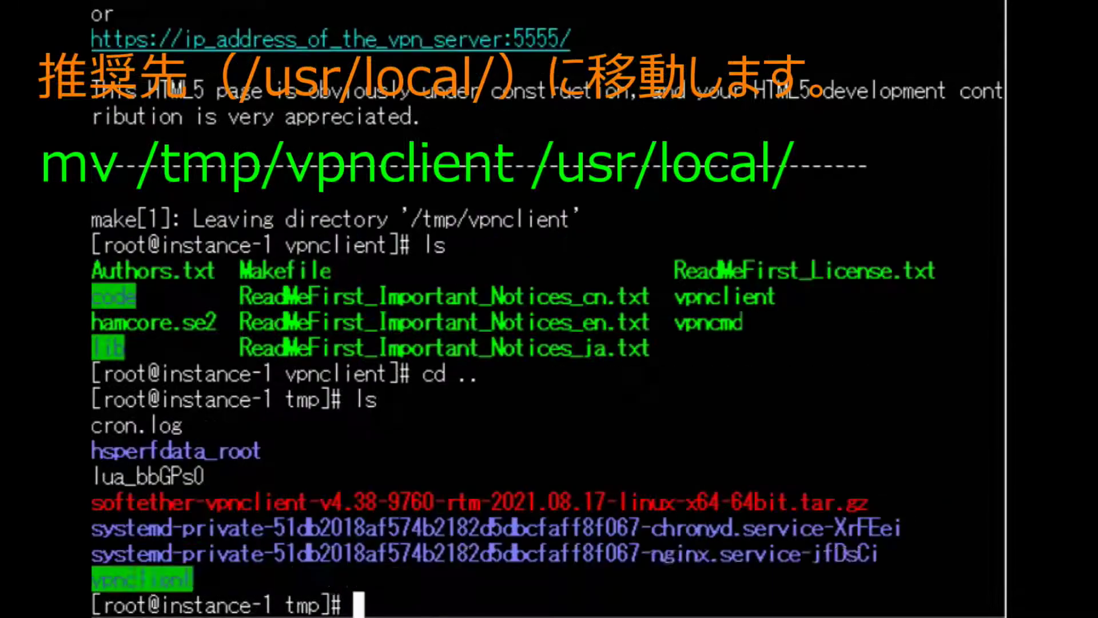
pyautogui.rightClick(488, 608)
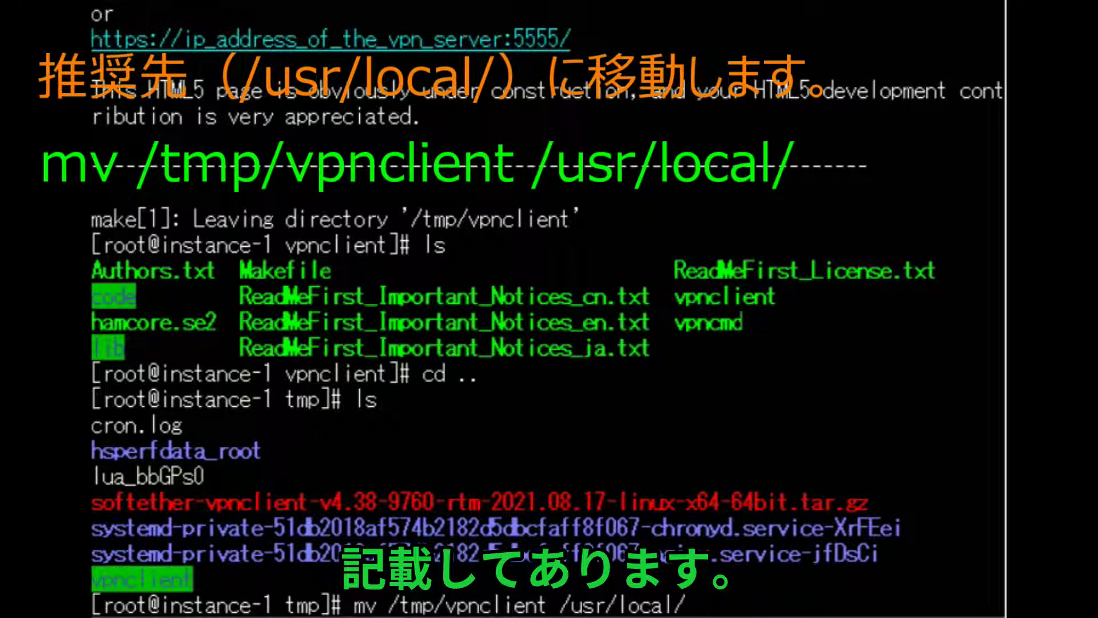
pyautogui.press('Return')
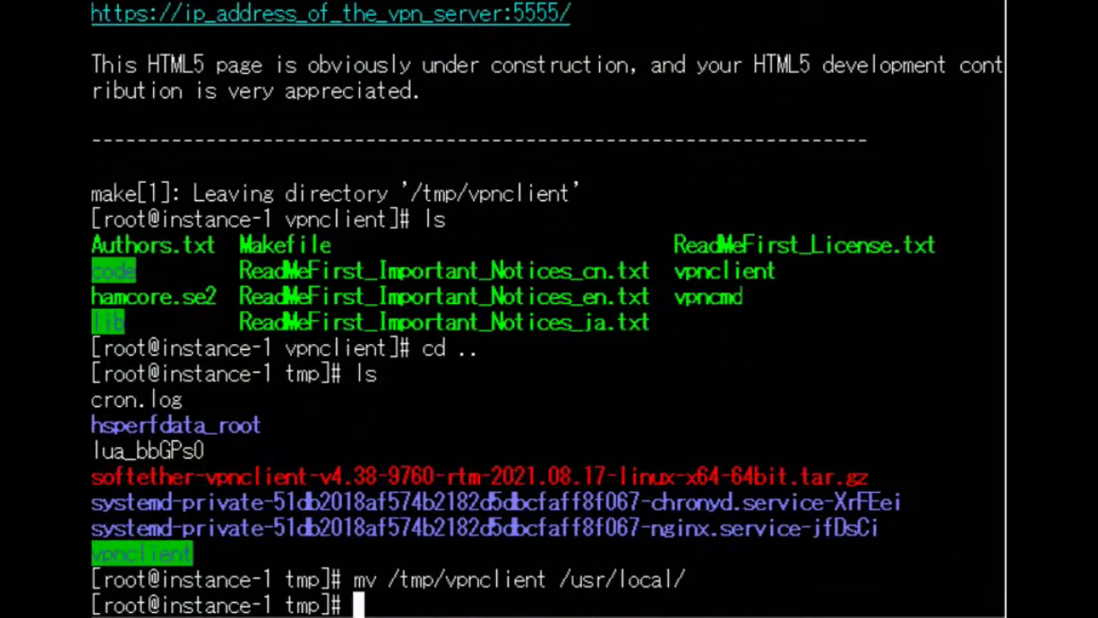
# - Change to /usr/local/ and list its contents to check for the moved vpnclient directory
pyautogui.write('cd')
pyautogui.moveTo(560, 579); pyautogui.dragTo(671, 579)
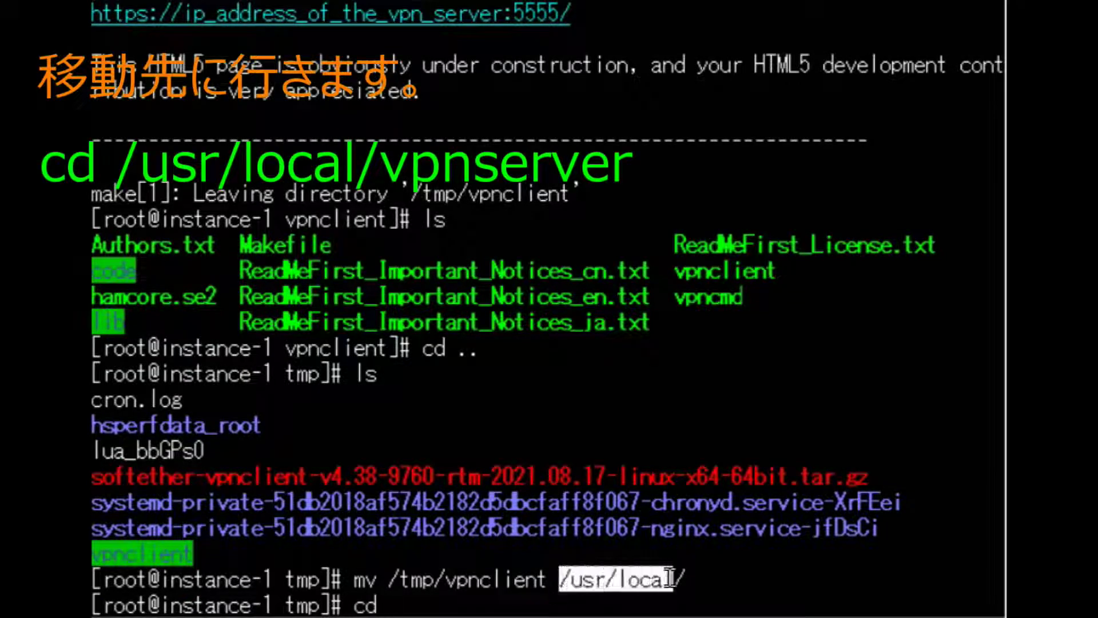
pyautogui.rightClick(652, 609)
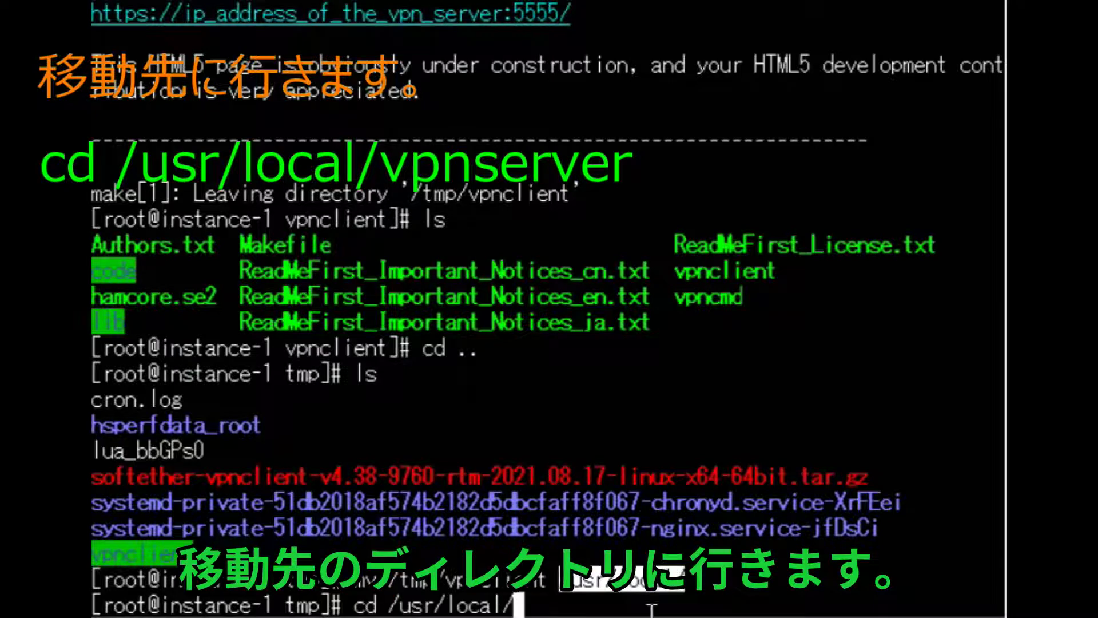
pyautogui.press('Return')
pyautogui.write('ls')
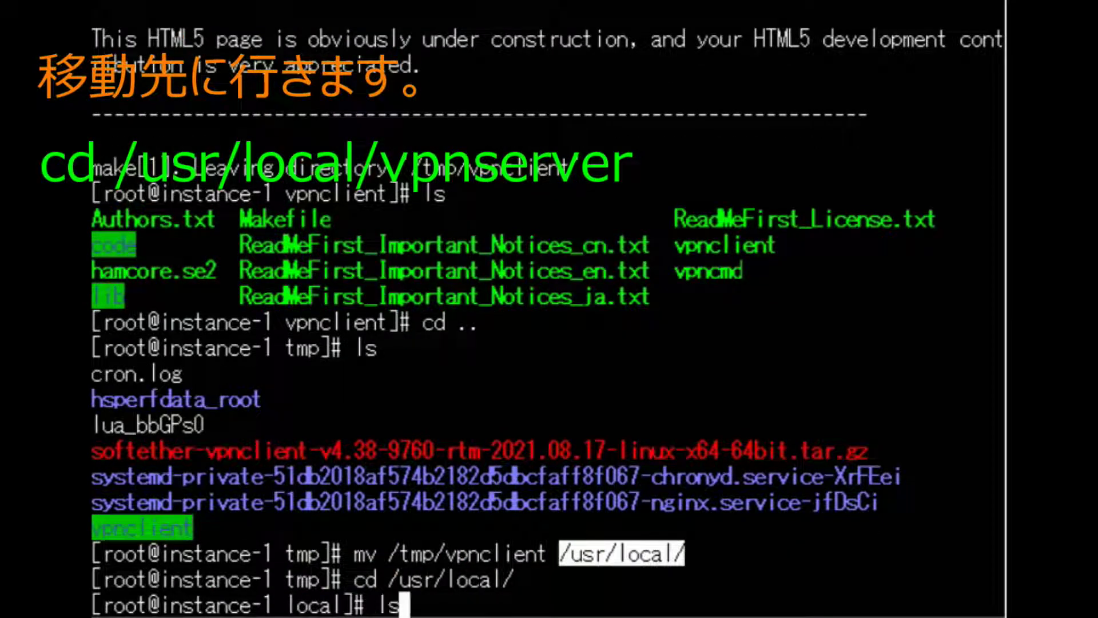
pyautogui.press('Return')
# - Change into the vpnclient directory under /usr/local and list its files
pyautogui.write('cd')
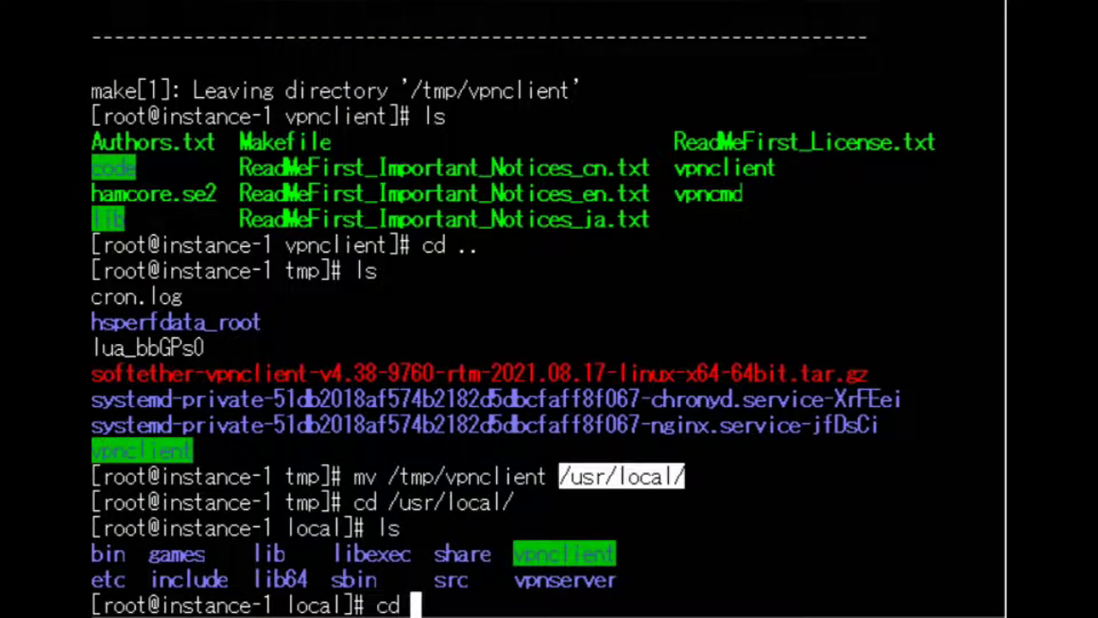
pyautogui.moveTo(618, 552); pyautogui.dragTo(525, 540)
pyautogui.hotkey('ctrl', 'c')
pyautogui.rightClick(533, 555)
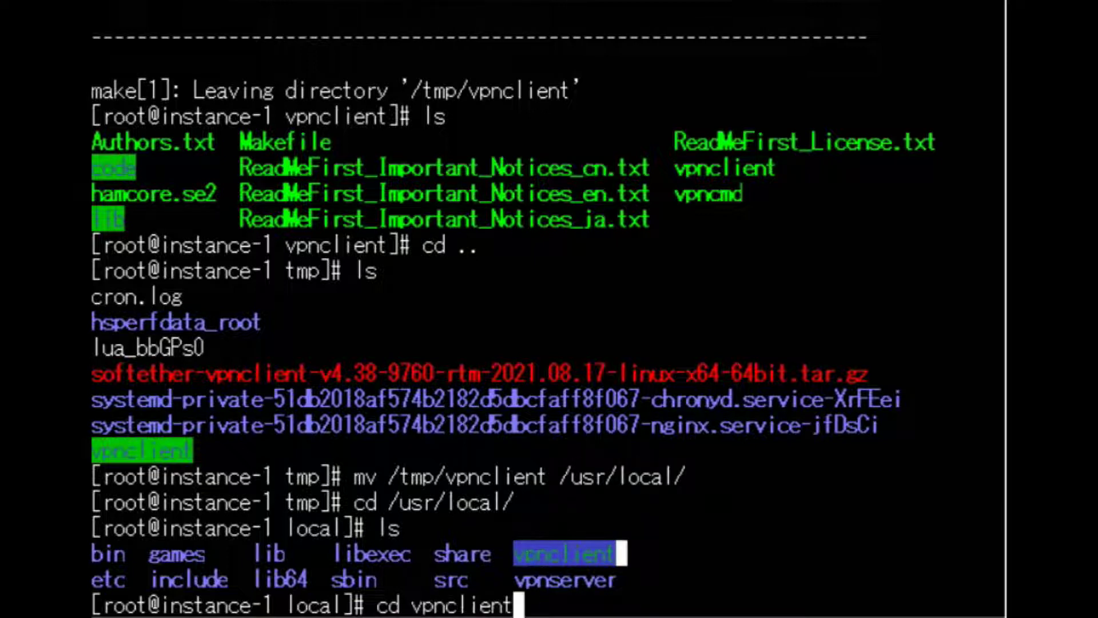
pyautogui.press('Return')
pyautogui.write('ls')
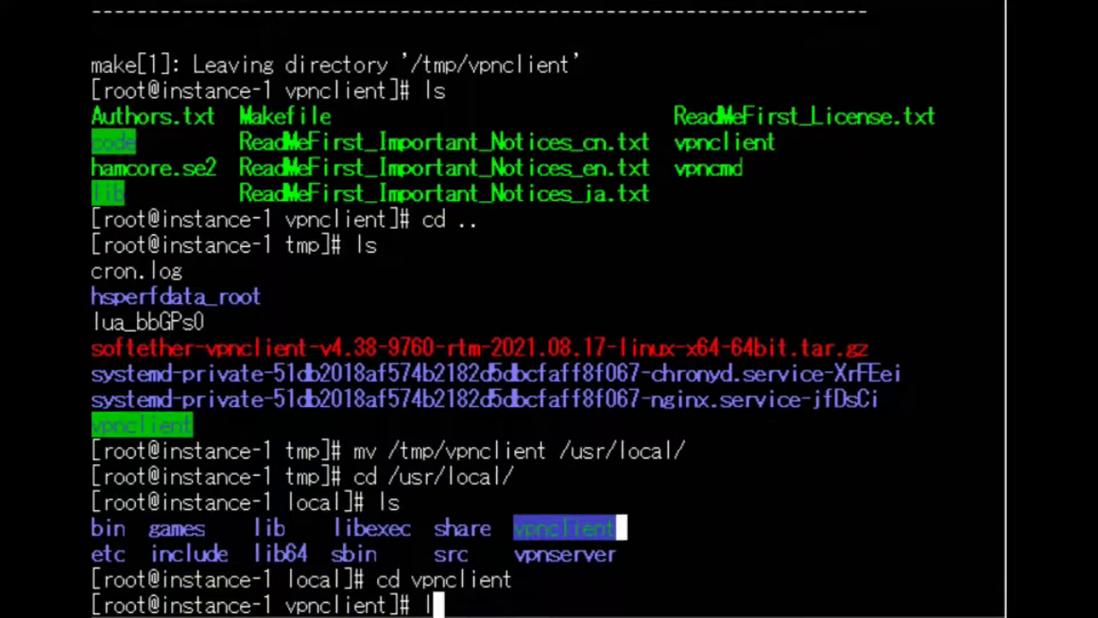
pyautogui.press('Return')
# - Set permissions to 600 on all files and 700 on vpncmd and vpnclient with chmod, and clear the terminal
pyautogui.write('chmod 600 *')
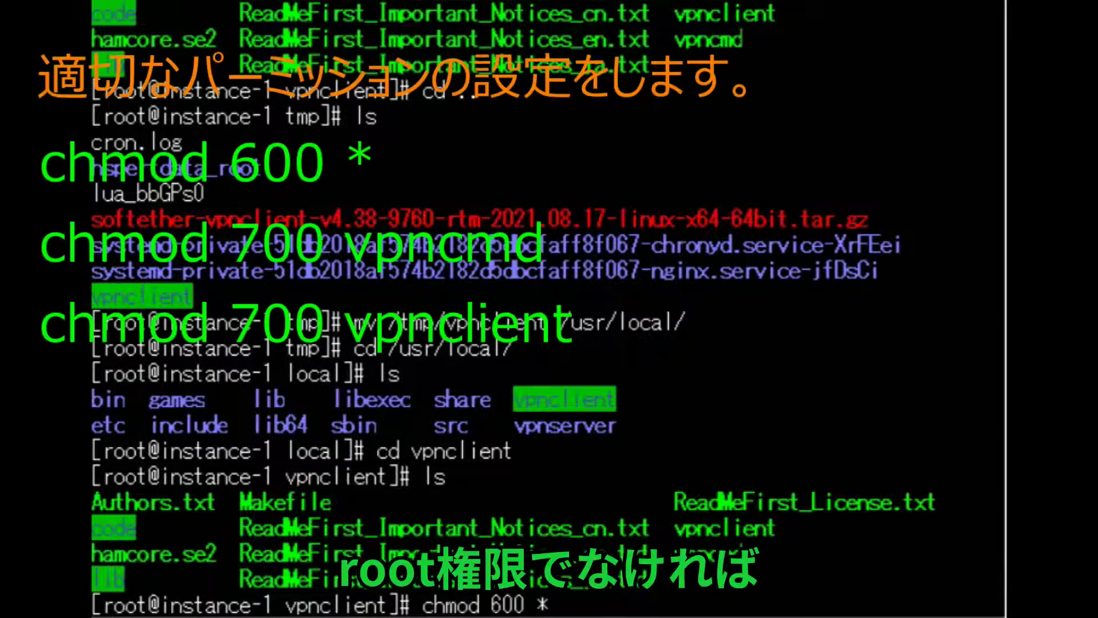
pyautogui.press('Return')
pyautogui.rightClick(541, 607)
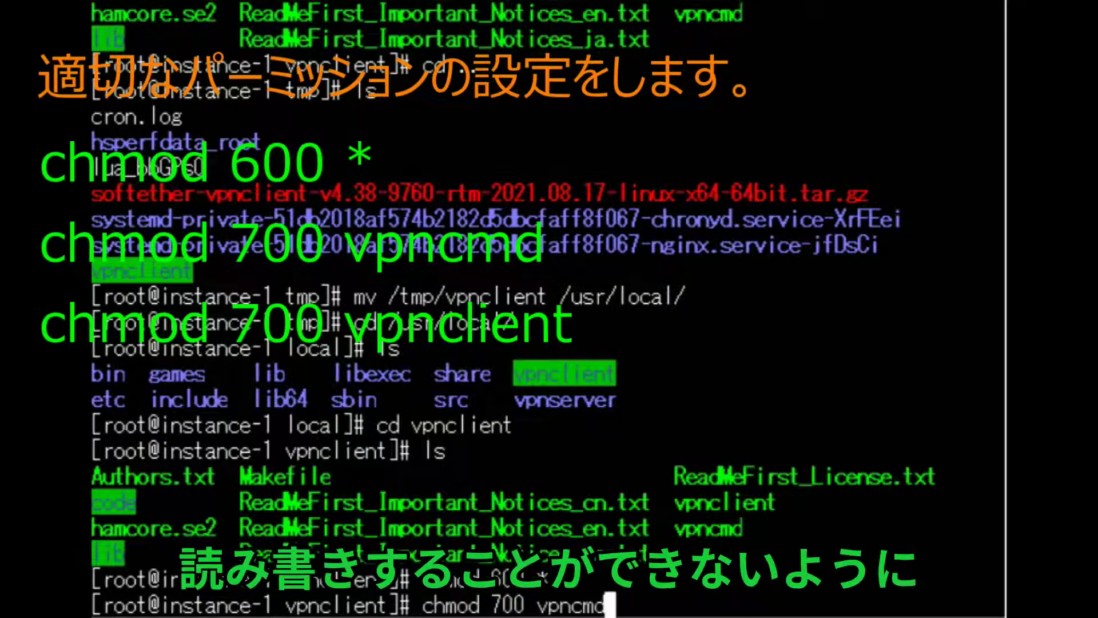
pyautogui.press('Return')
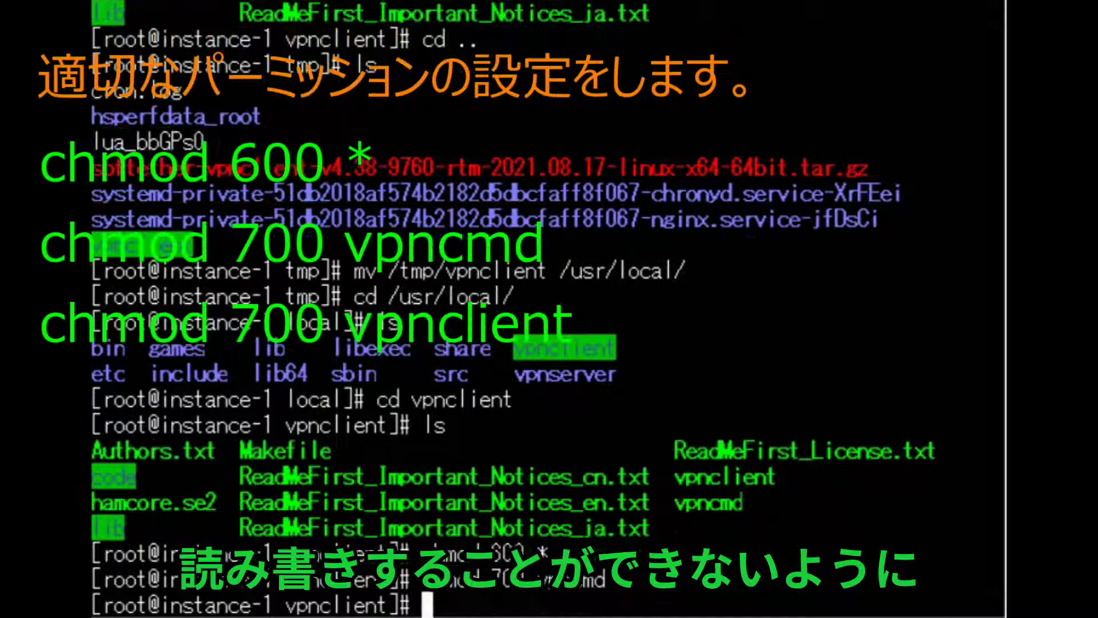
pyautogui.rightClick(564, 602)
pyautogui.press('Return')
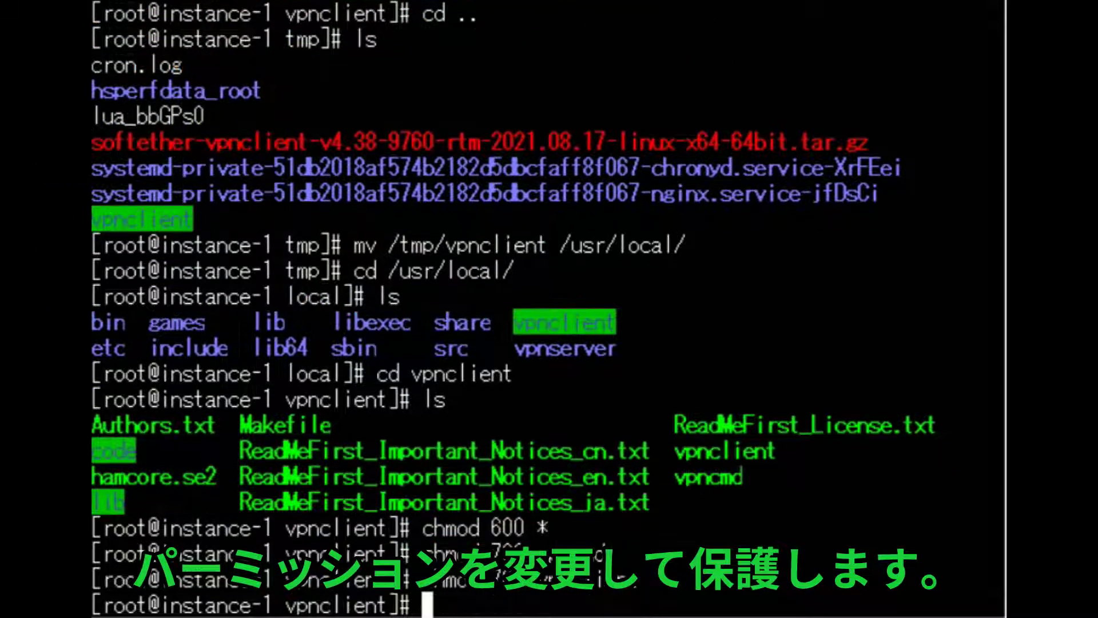
pyautogui.write('clear')
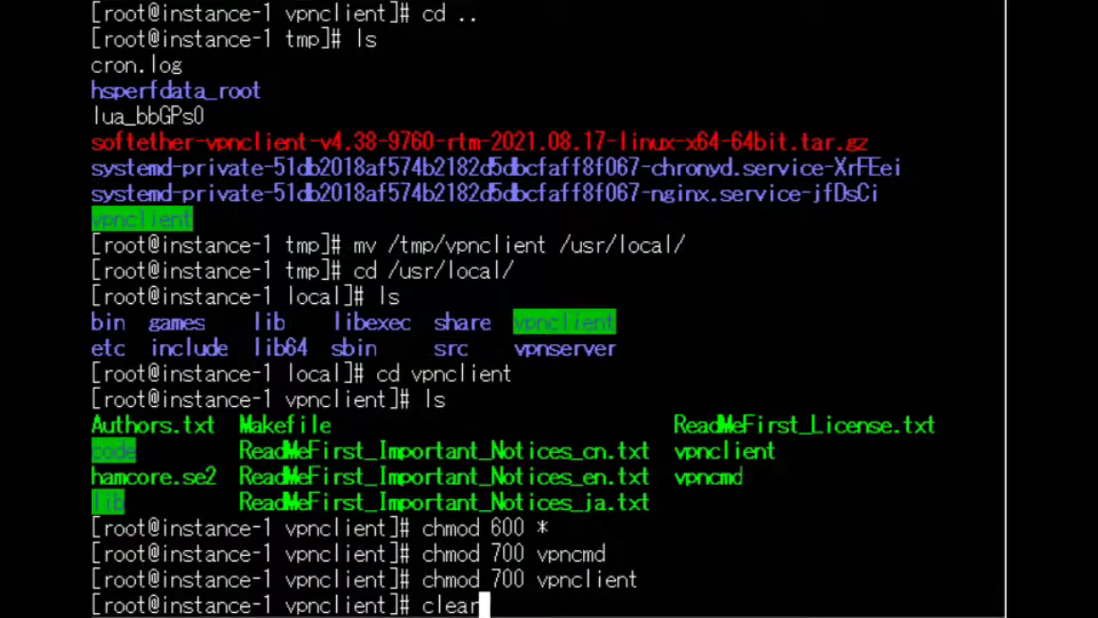
pyautogui.press('Return')
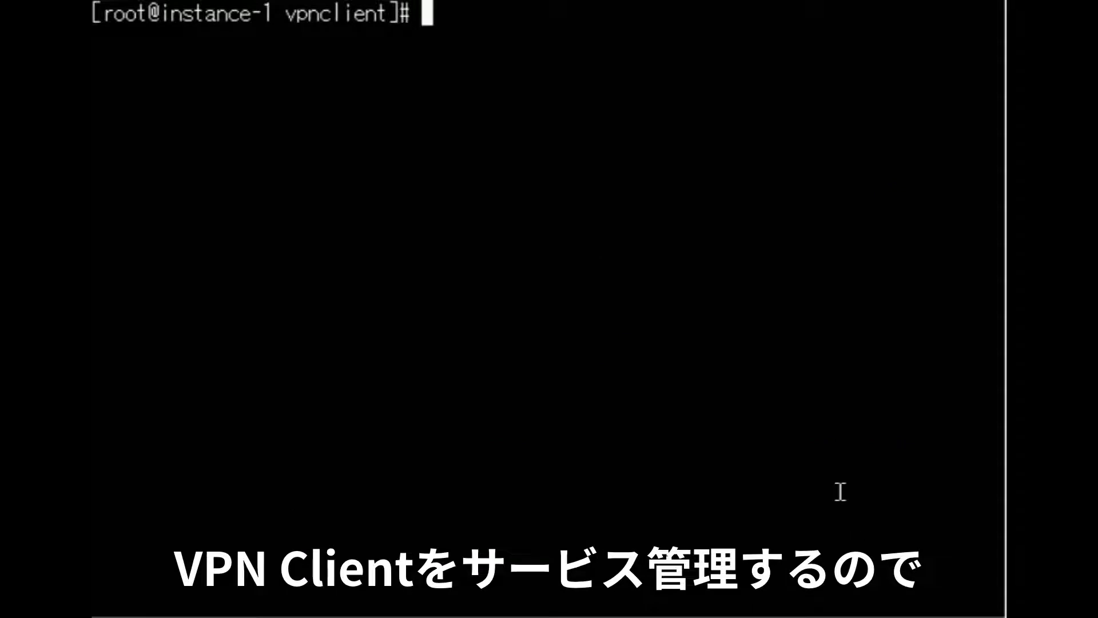
# - Change to /etc/systemd/system and open a new file named vpnclient.service in vi
pyautogui.rightClick(743, 194)
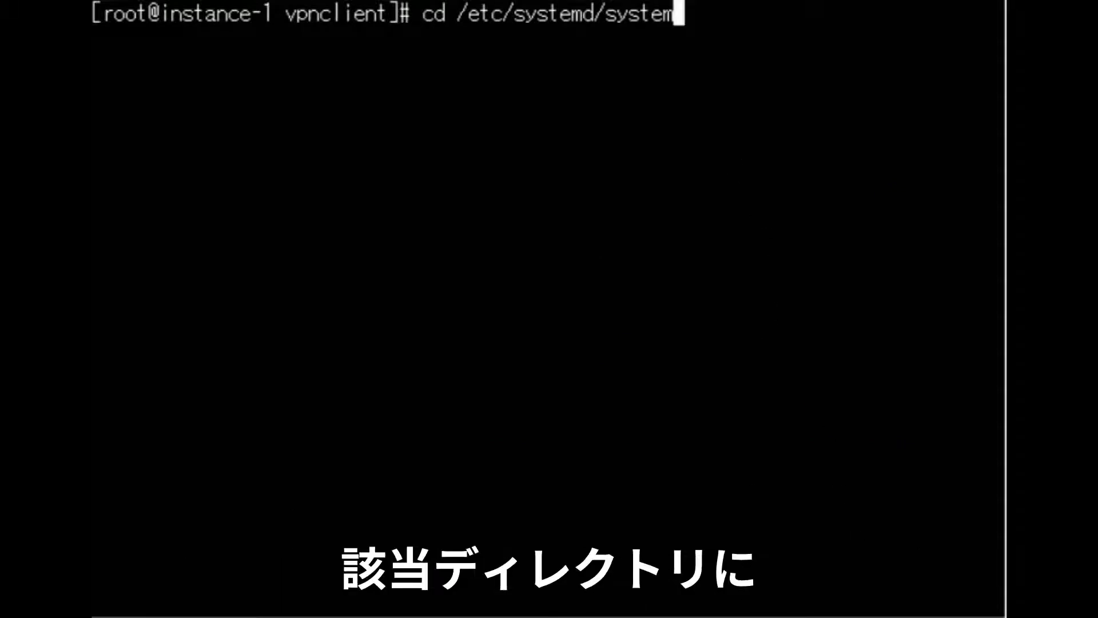
pyautogui.press('Return')
pyautogui.write('vi')
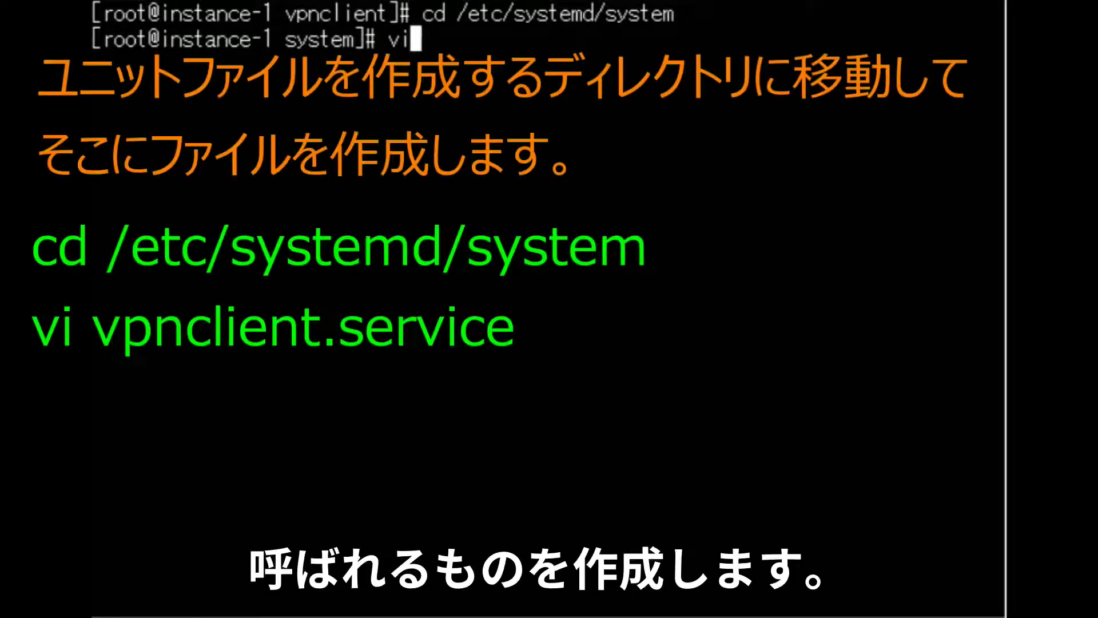
pyautogui.write(' vpncli')
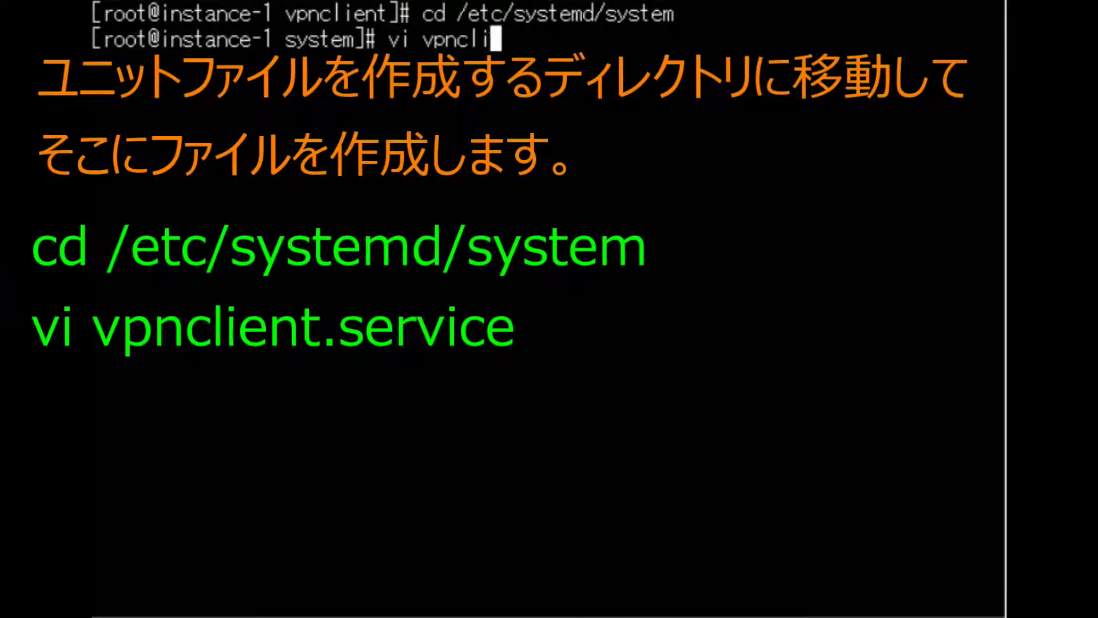
pyautogui.write('ent.service')
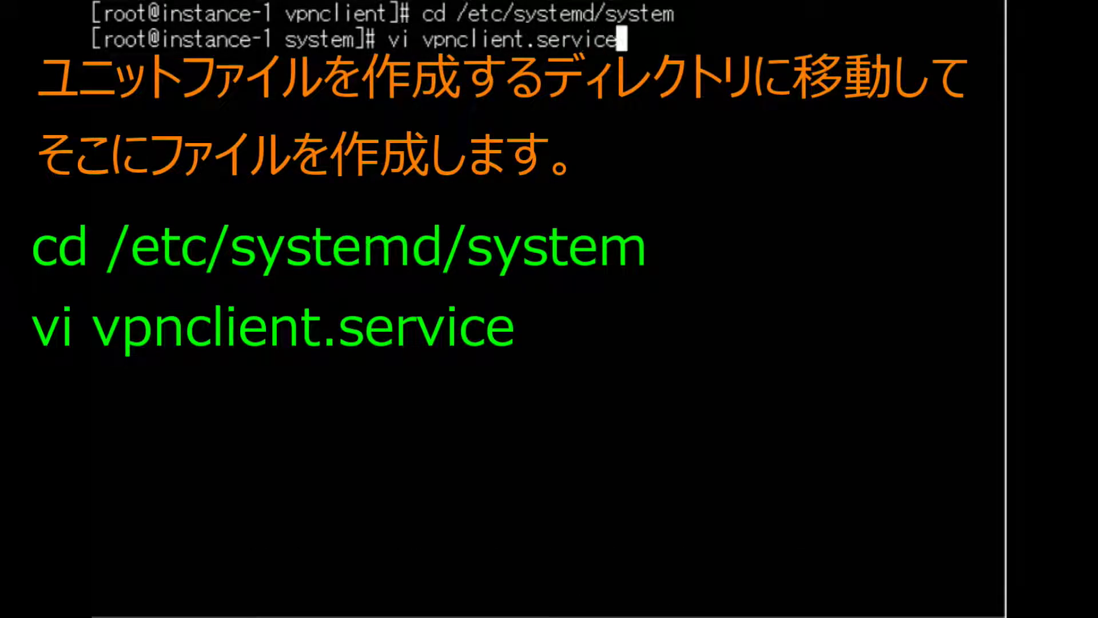
pyautogui.press('Return')
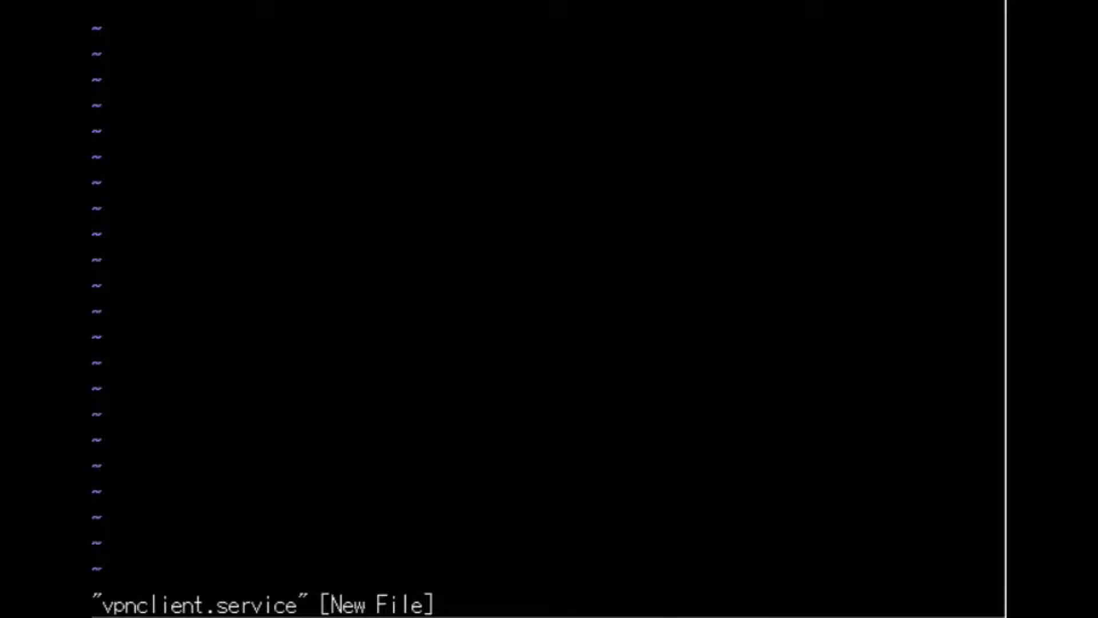
# - Fill vpnclient.service with the SoftEther VPN Client unit definition (vpnclient start/stop, Type=forking, RestartSec=3s, WantedBy=multi-user.target), save it and quit vi
pyautogui.press('i')
pyautogui.rightClick(480, 203)
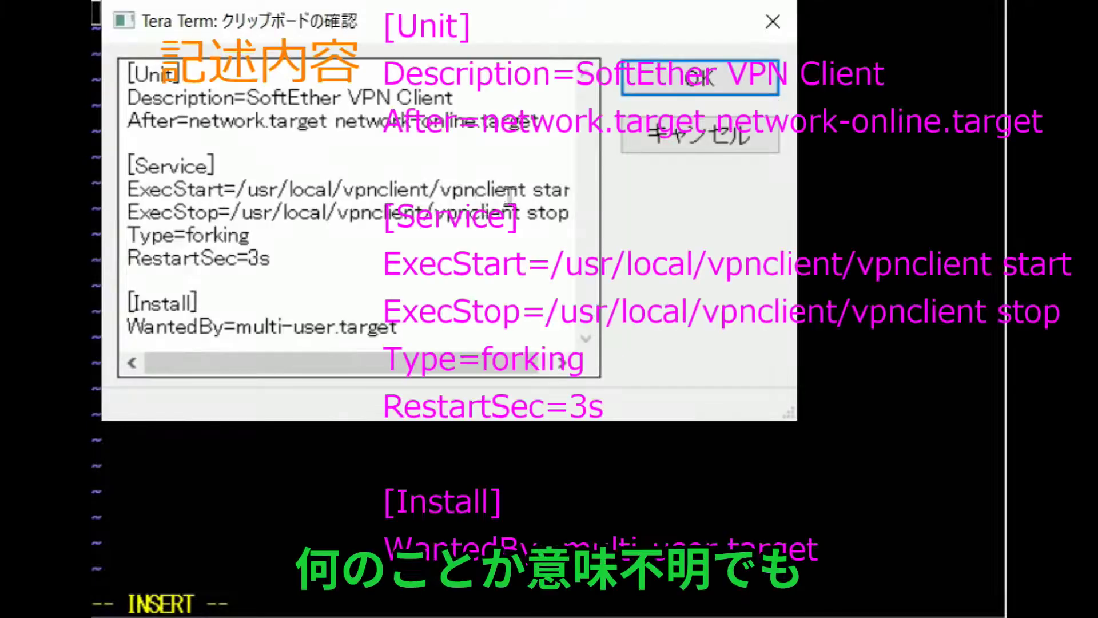
pyautogui.click(716, 77)
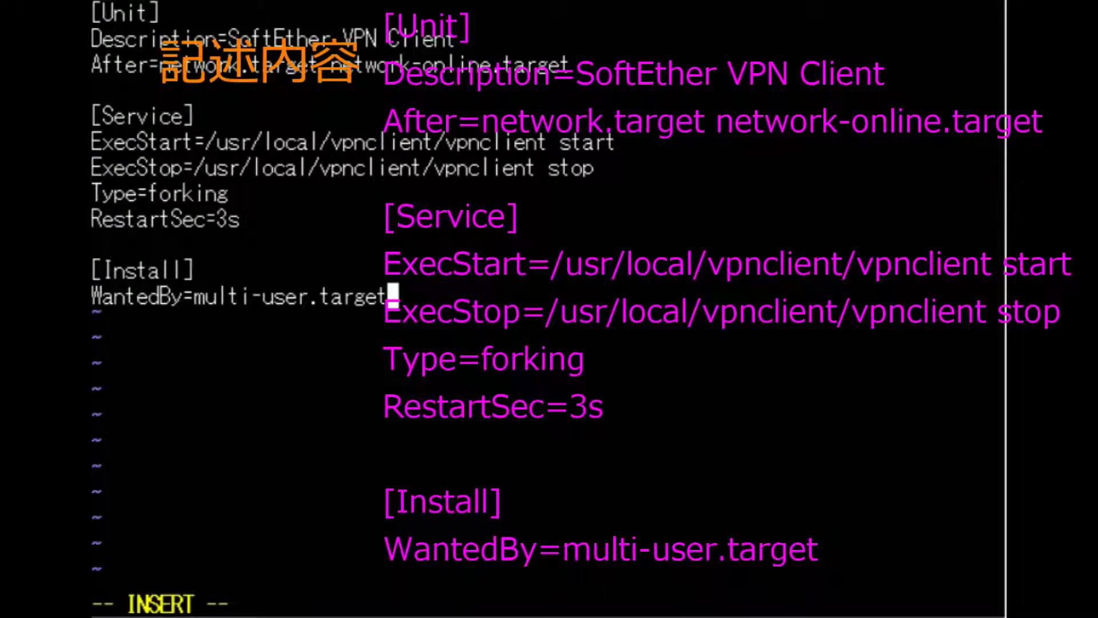
pyautogui.press('Escape')
pyautogui.write(':')
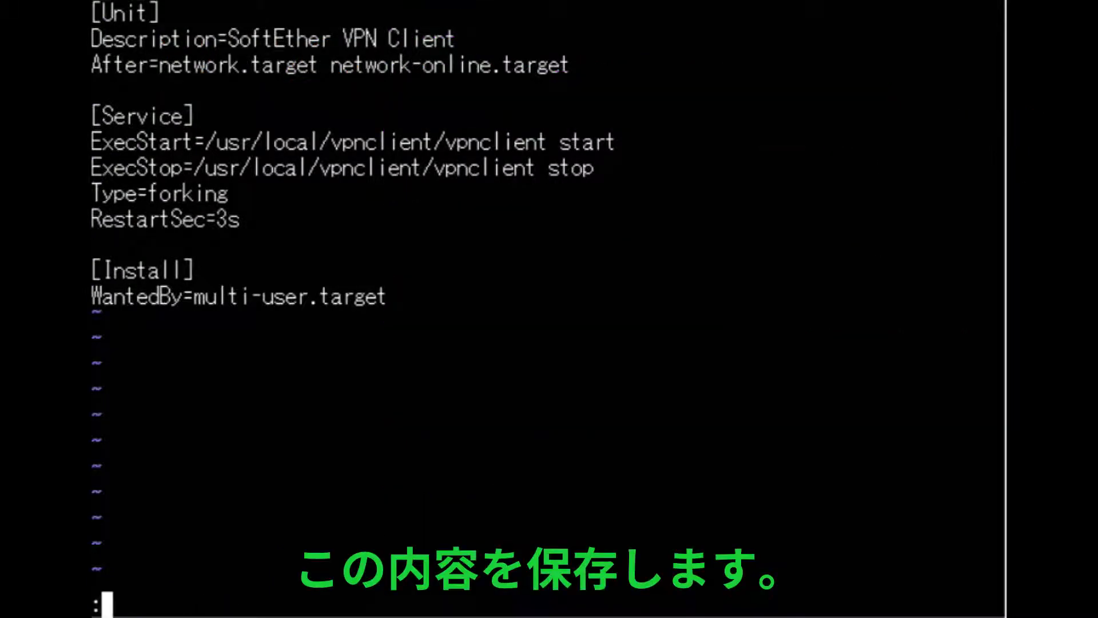
pyautogui.write('wq')
pyautogui.press('Return')
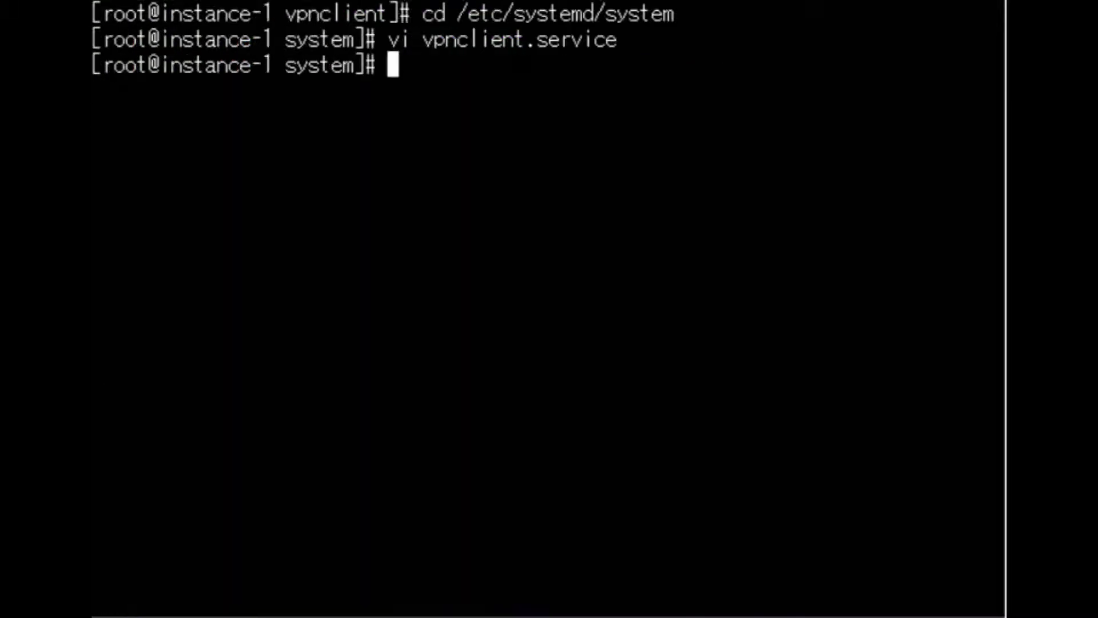
# - Start the vpnclient service with systemctl and enable it to launch at boot
pyautogui.rightClick(679, 145)
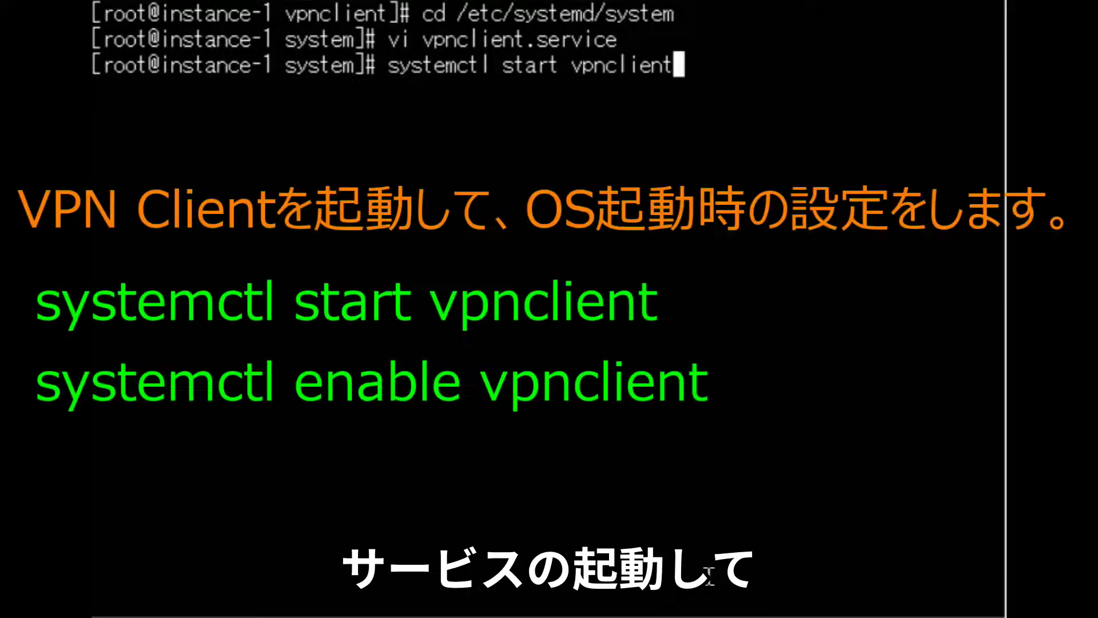
pyautogui.press('Return')
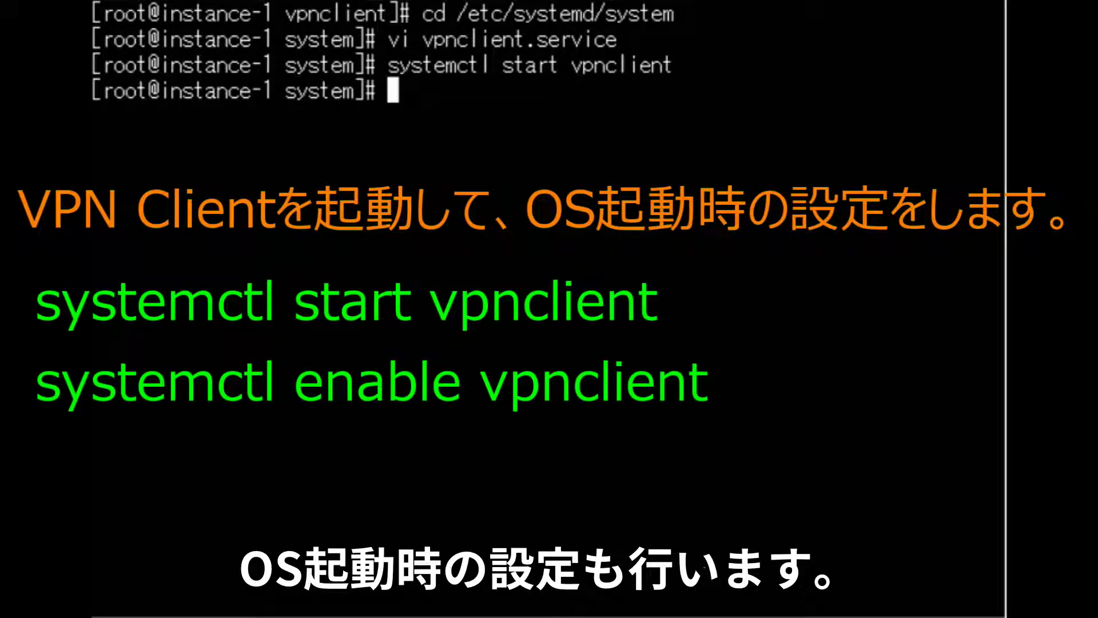
pyautogui.press('Up')
pyautogui.press('Left')
pyautogui.press('Left')
pyautogui.press('Left')
pyautogui.press('Left')
pyautogui.press('Left')
pyautogui.press('Left')
pyautogui.press('Left')
pyautogui.press('Left')
pyautogui.press('Left')
pyautogui.press('Left')
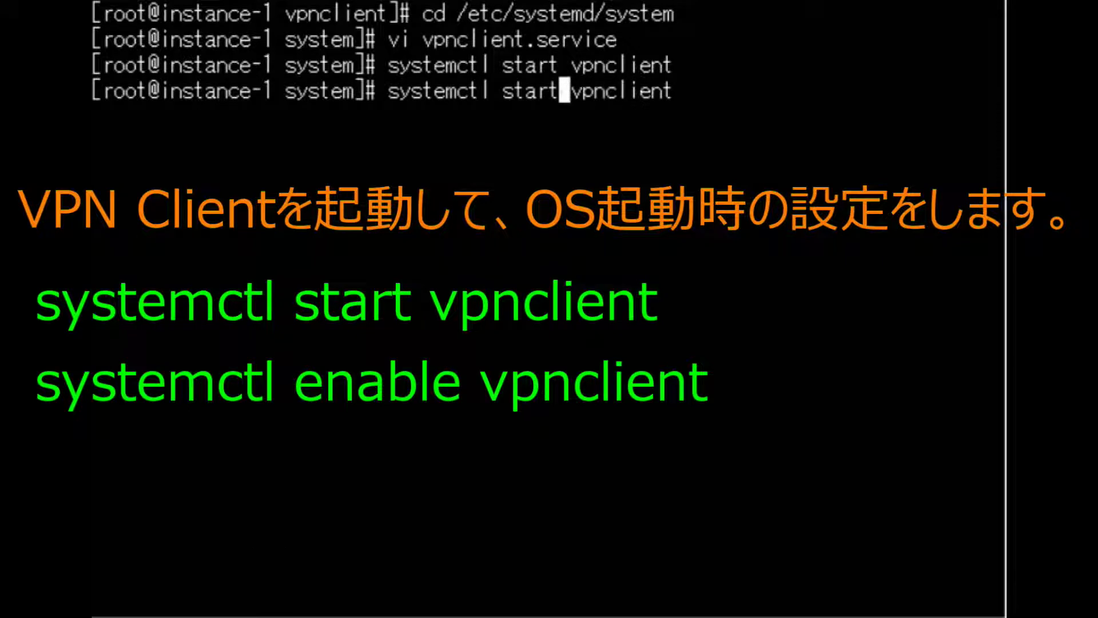
pyautogui.press('BackSpace')
pyautogui.press('BackSpace')
pyautogui.press('BackSpace')
pyautogui.press('BackSpace')
pyautogui.press('BackSpace')
pyautogui.write('enable')
pyautogui.press('Return')
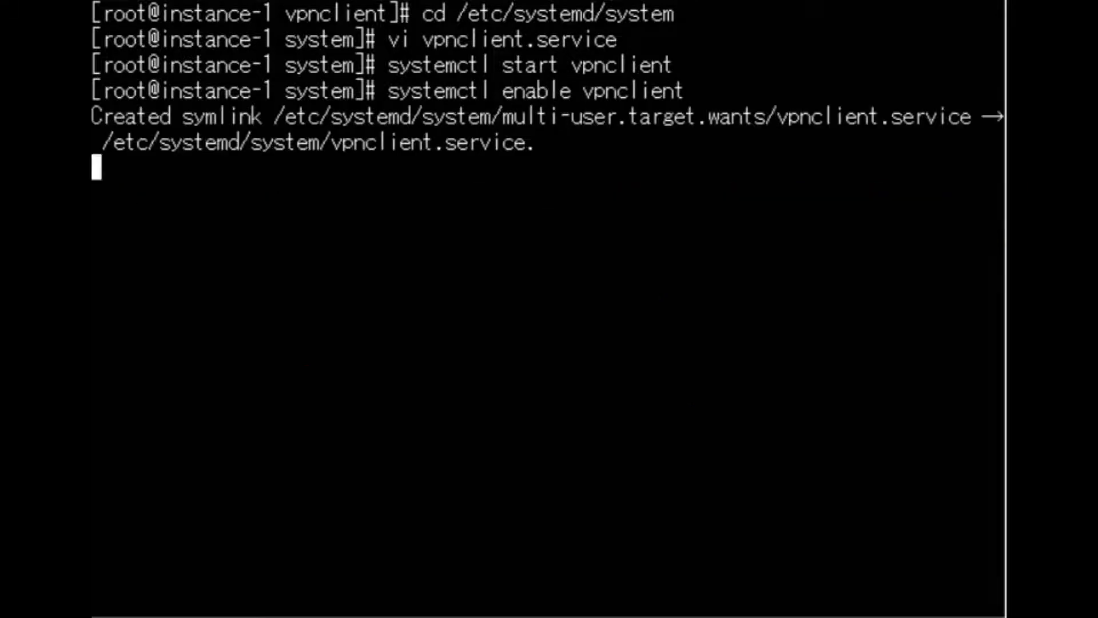
# - Check the status of the vpnclient service with systemctl, and close the status output
pyautogui.press('Up')
pyautogui.press('Left')
pyautogui.press('Left')
pyautogui.press('Left')
pyautogui.press('Left')
pyautogui.press('Left')
pyautogui.press('Left')
pyautogui.press('Left')
pyautogui.press('Left')
pyautogui.press('Left')
pyautogui.press('Left')
pyautogui.press('BackSpace')
pyautogui.press('BackSpace')
pyautogui.press('BackSpace')
pyautogui.press('BackSpace')
pyautogui.press('BackSpace')
pyautogui.press('BackSpace')
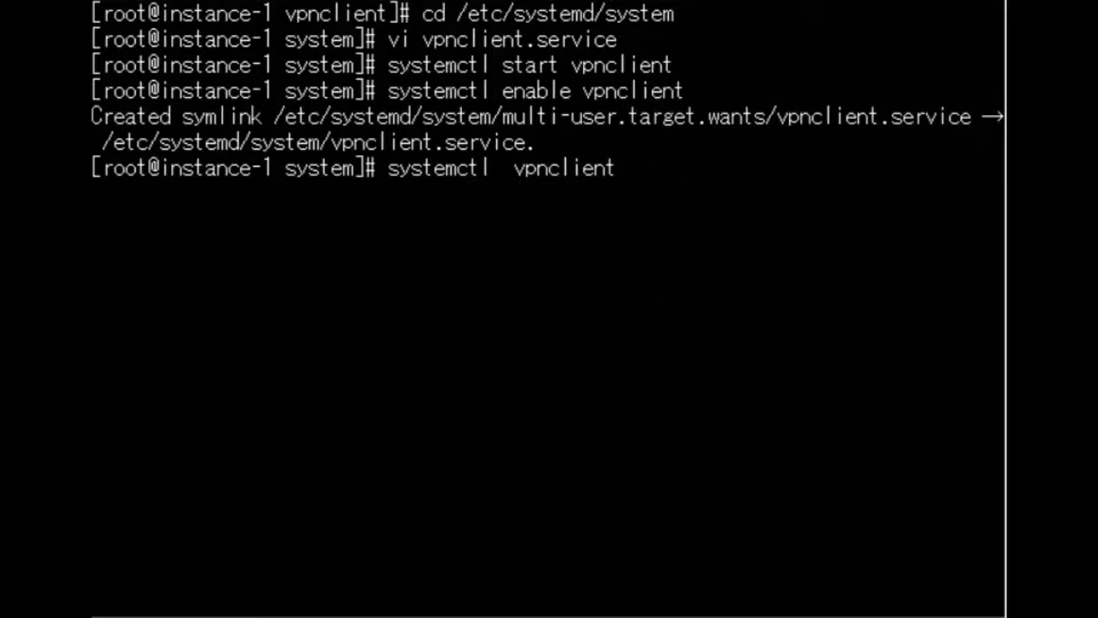
pyautogui.write('status')
pyautogui.press('Return')
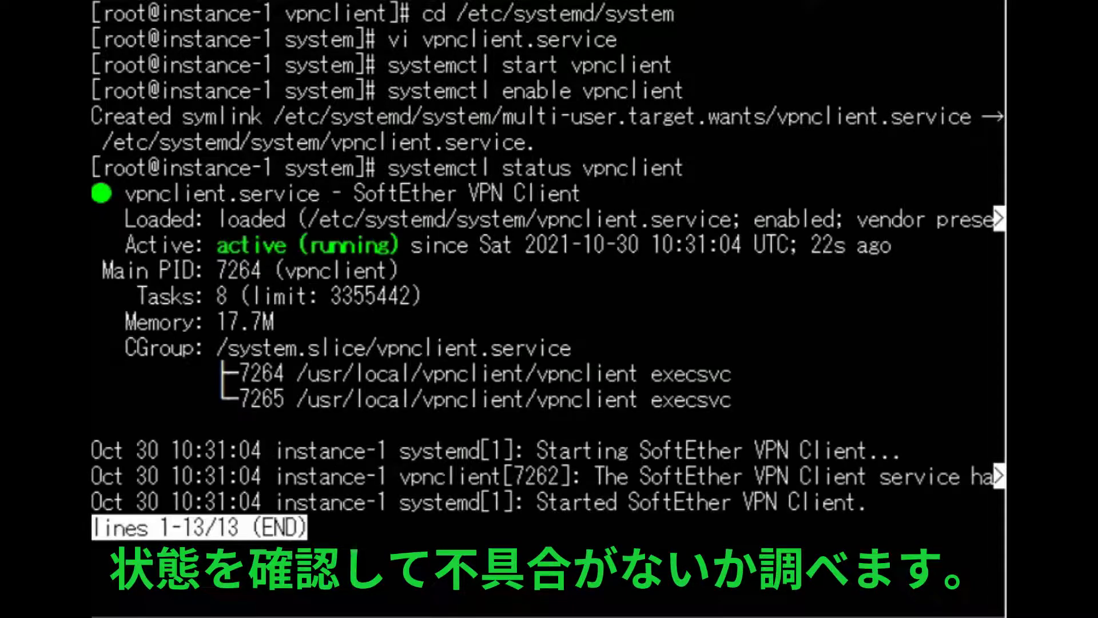
pyautogui.press('q')
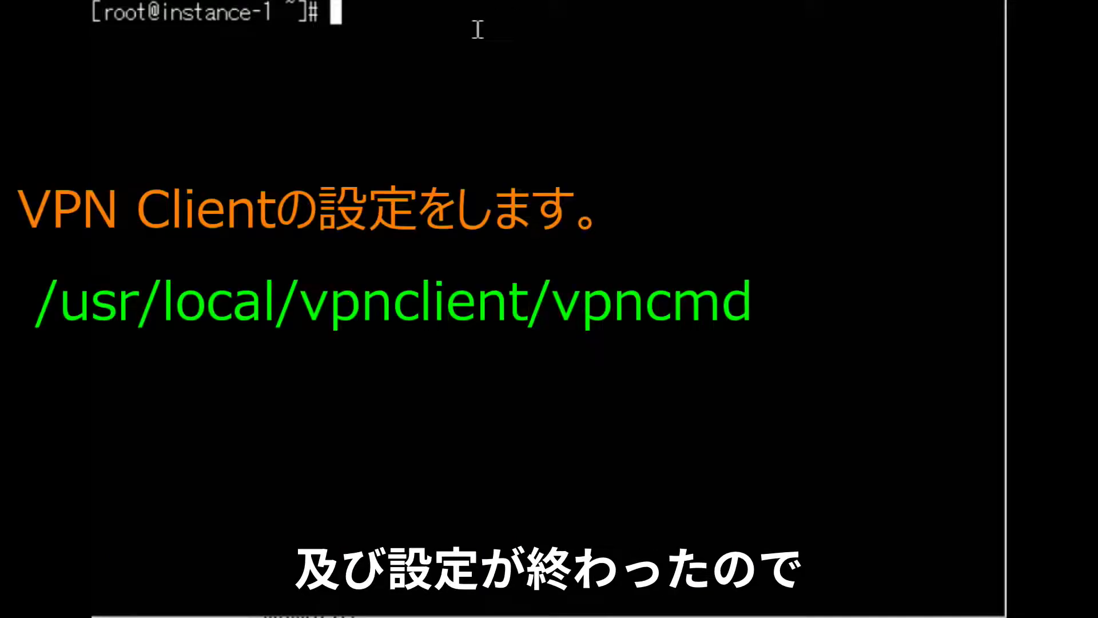
# - Run /usr/local/vpnclient/vpncmd, choose option 2 for VPN Client management, and connect to localhost
pyautogui.rightClick(478, 29)
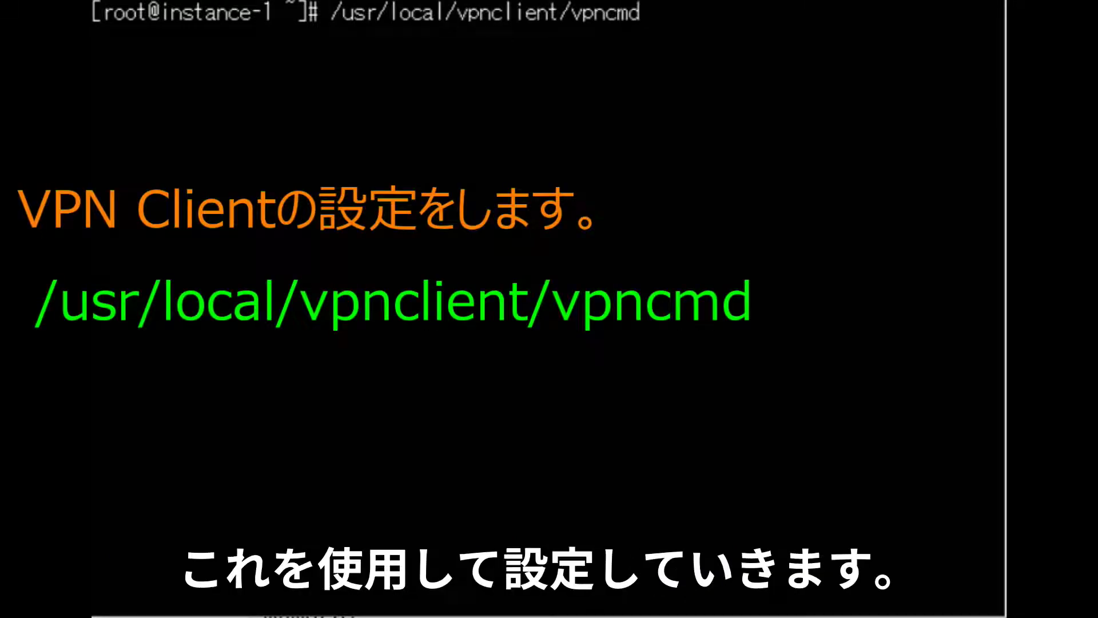
pyautogui.press('Return')
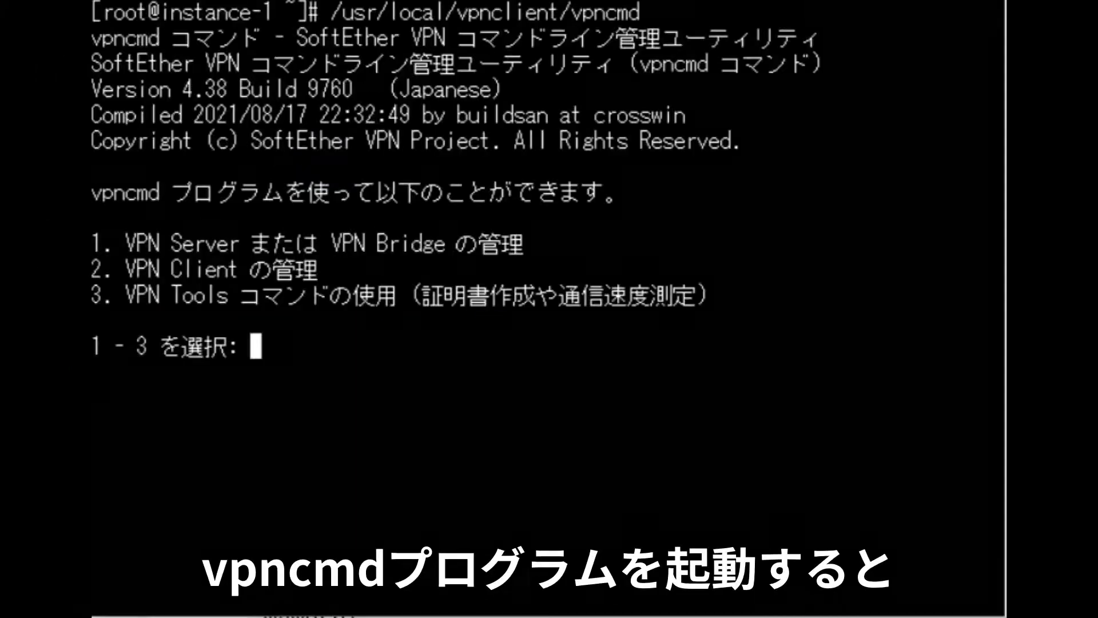
pyautogui.write('2')
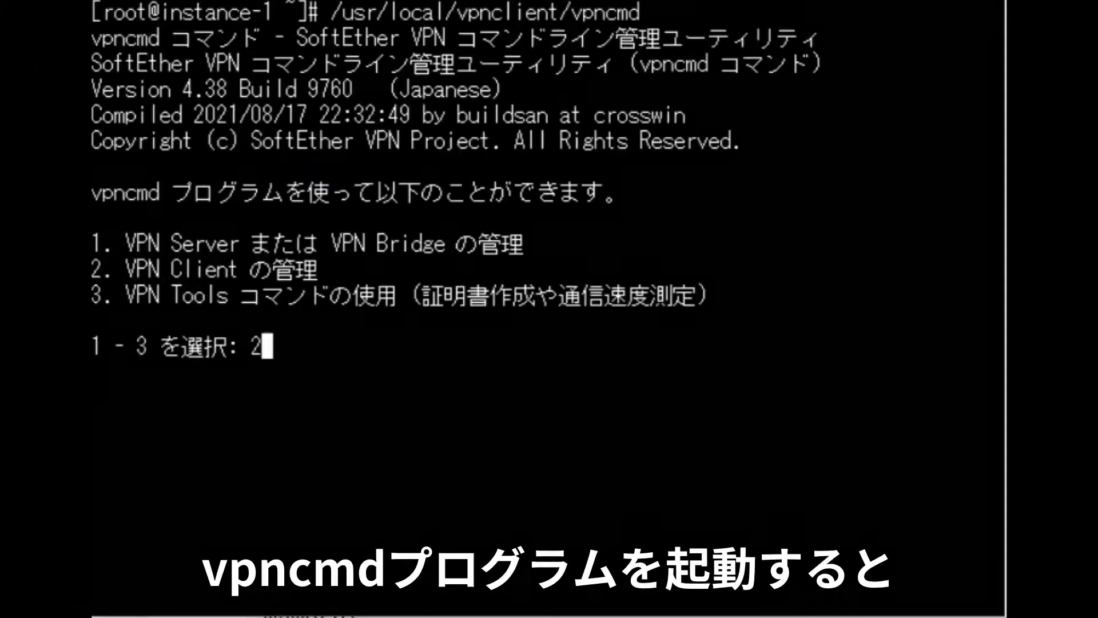
pyautogui.press('Return')
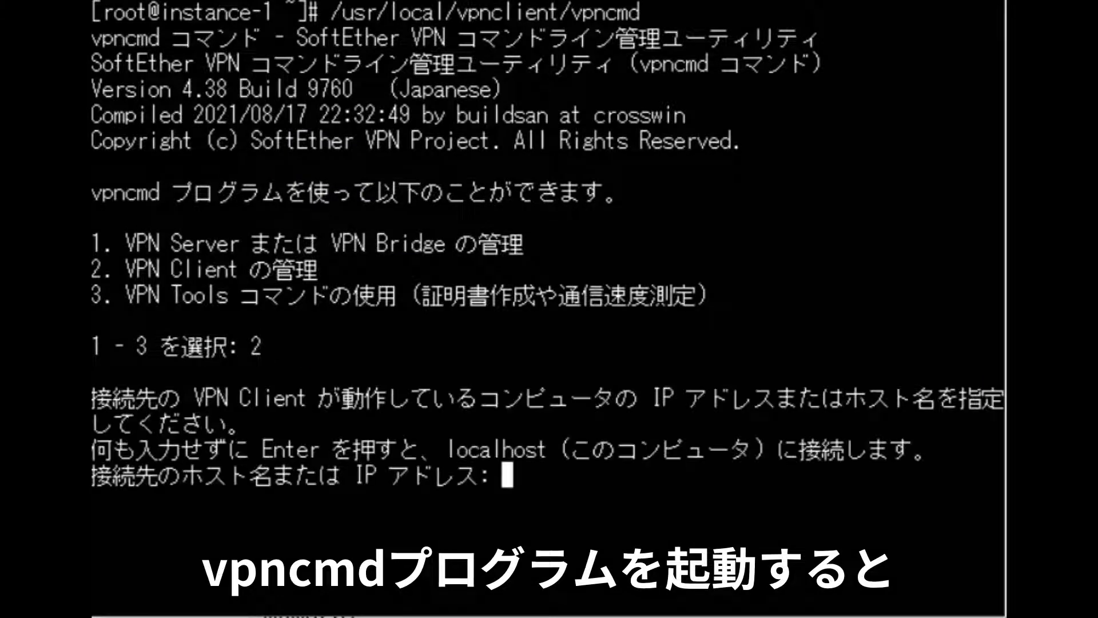
pyautogui.press('Return')
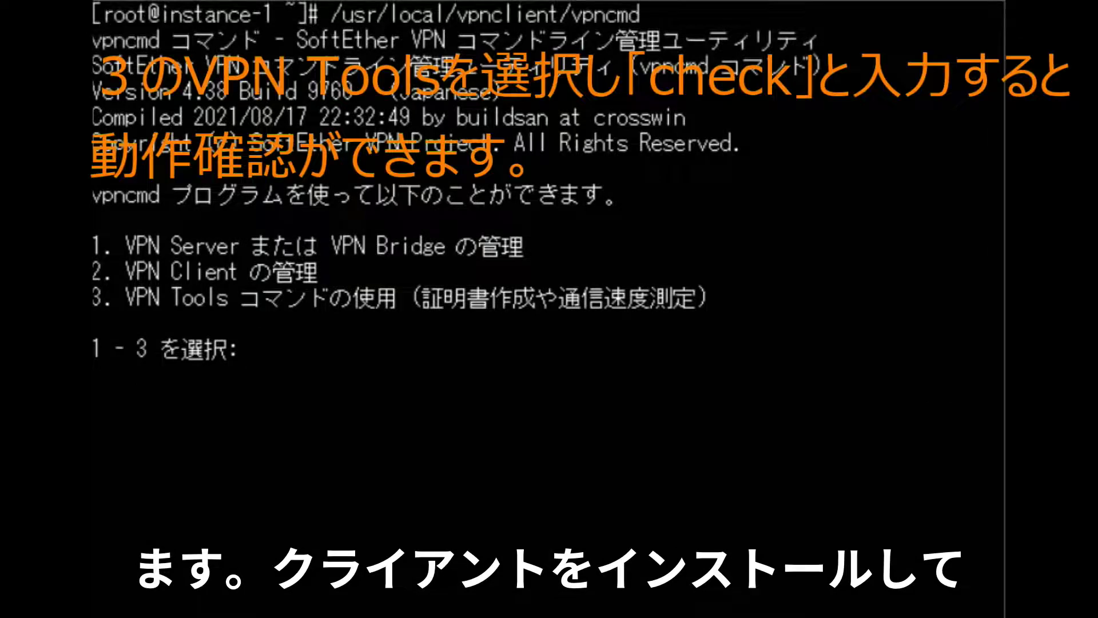
# - Choose option 3 for VPN Tools in vpncmd and run check to test the operating environment
pyautogui.write('3')
pyautogui.press('Return')
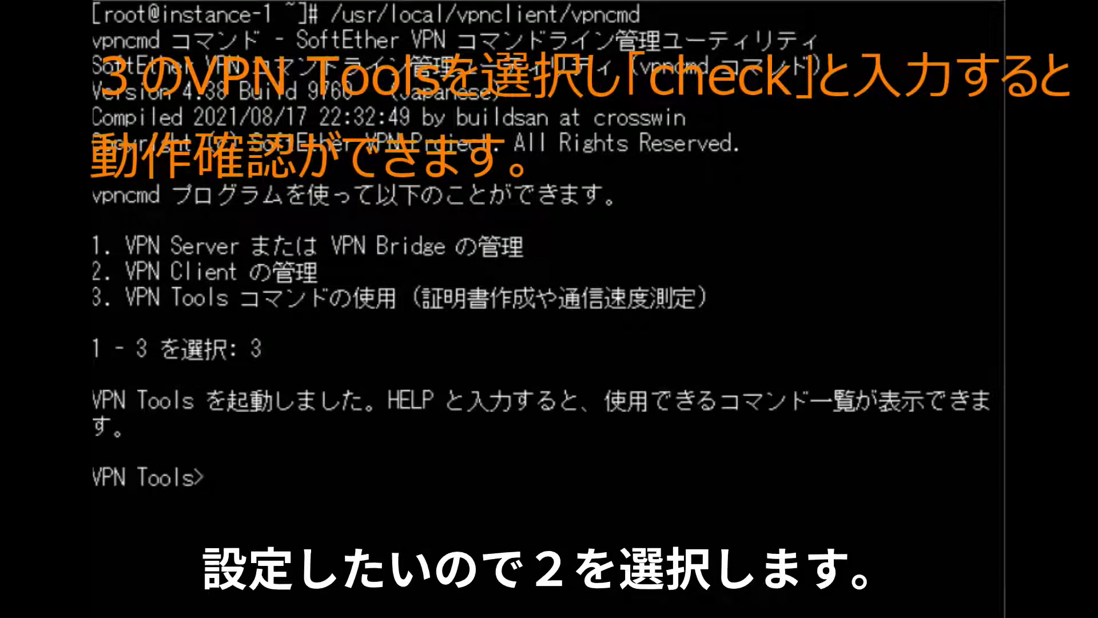
pyautogui.write('che')
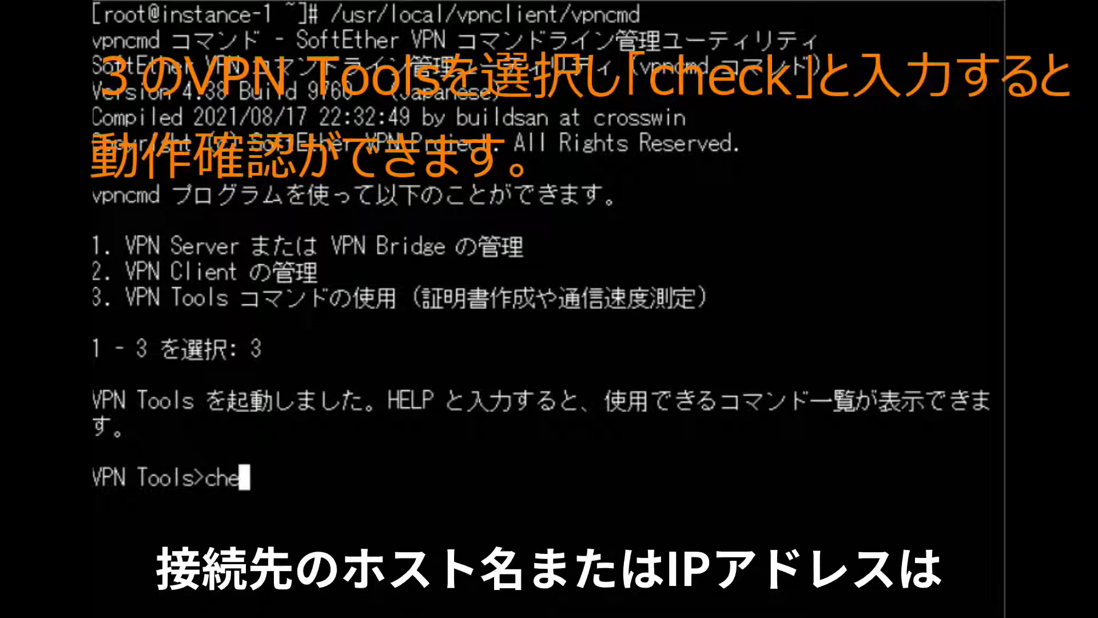
pyautogui.write('ck')
pyautogui.press('Return')
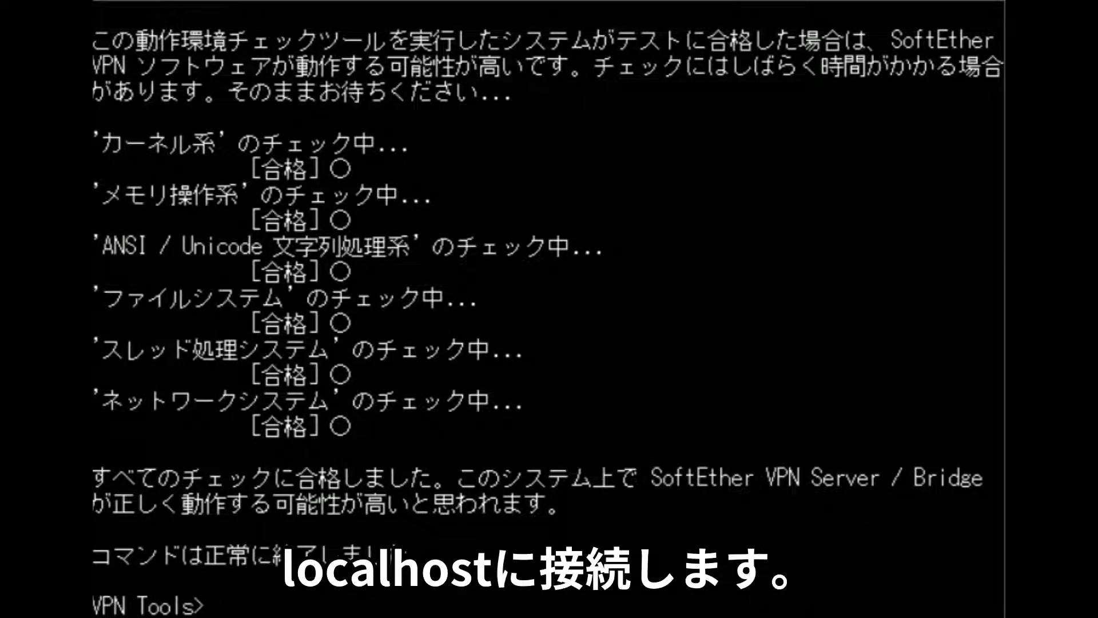
# - Show the VPN Client command list with help and review the available account and virtual LAN card commands
pyautogui.write('hel')
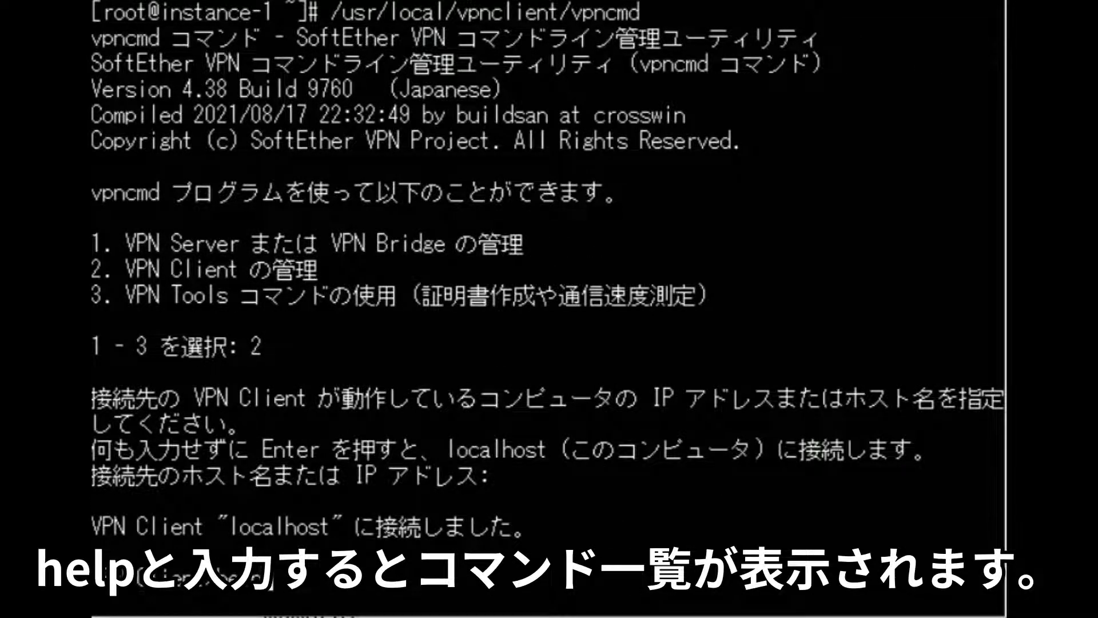
pyautogui.press('Return')
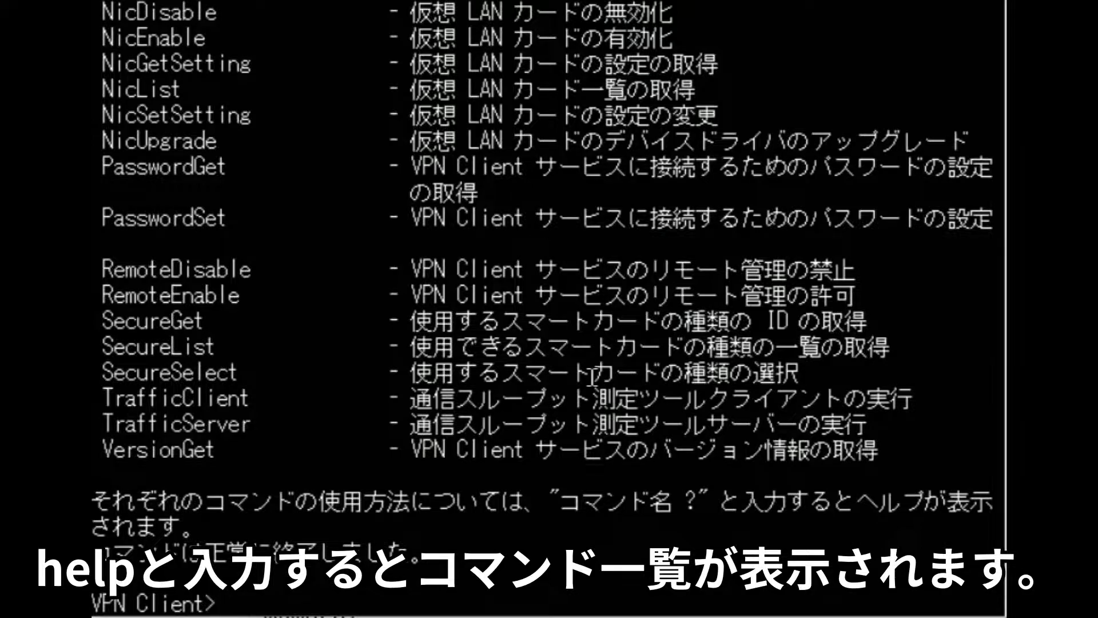
pyautogui.scroll(12, 592, 378)
pyautogui.scroll(10, 592, 378)
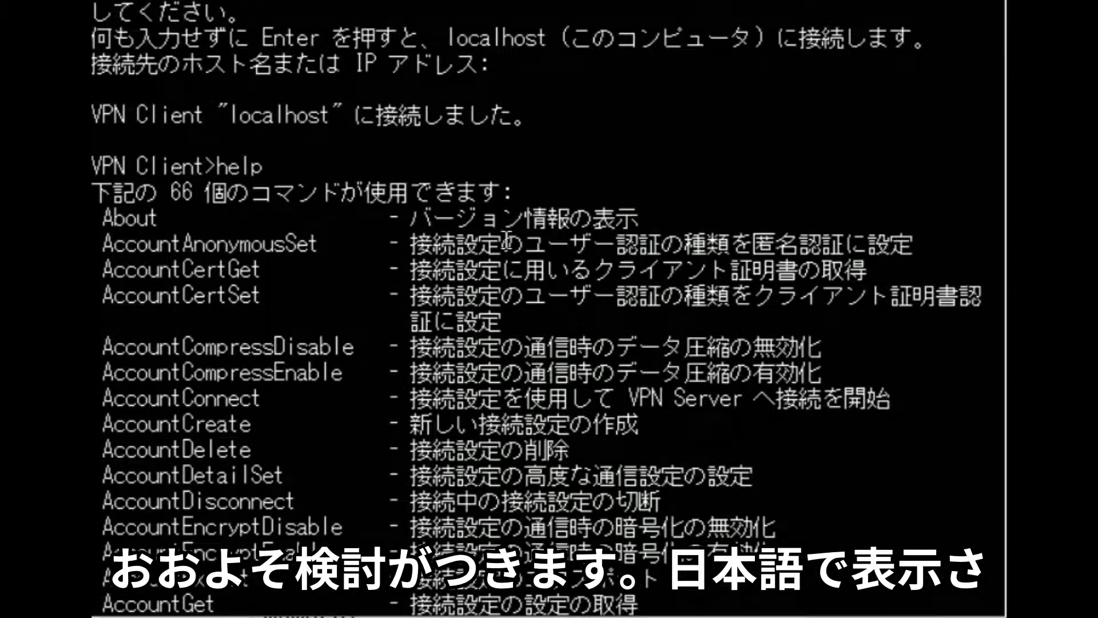
pyautogui.scroll(-7, 567, 392)
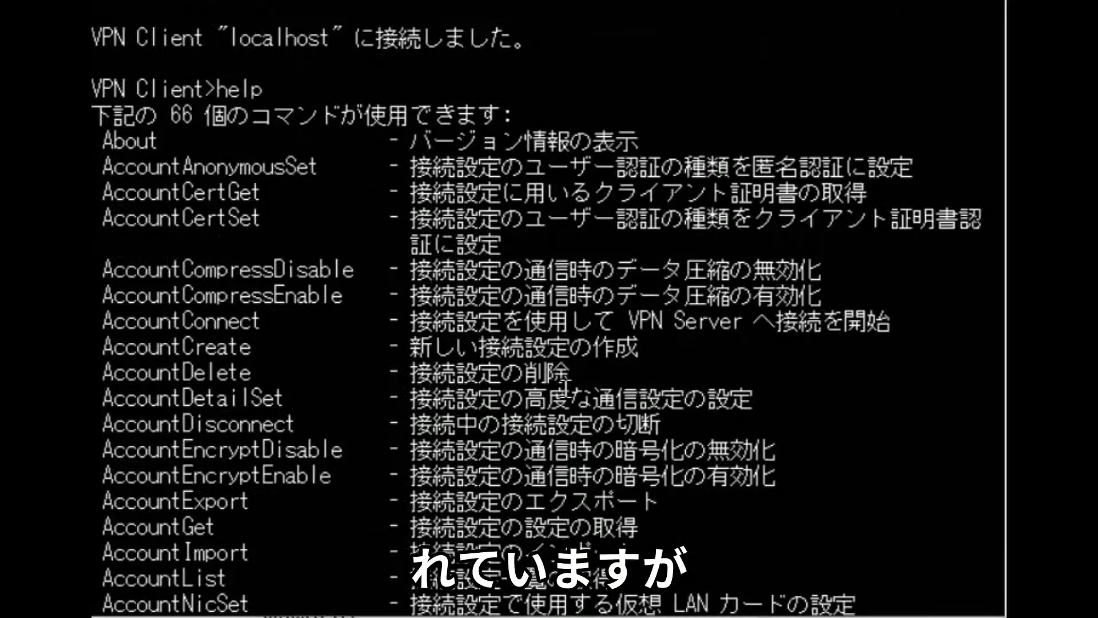
pyautogui.scroll(-10, 567, 391)
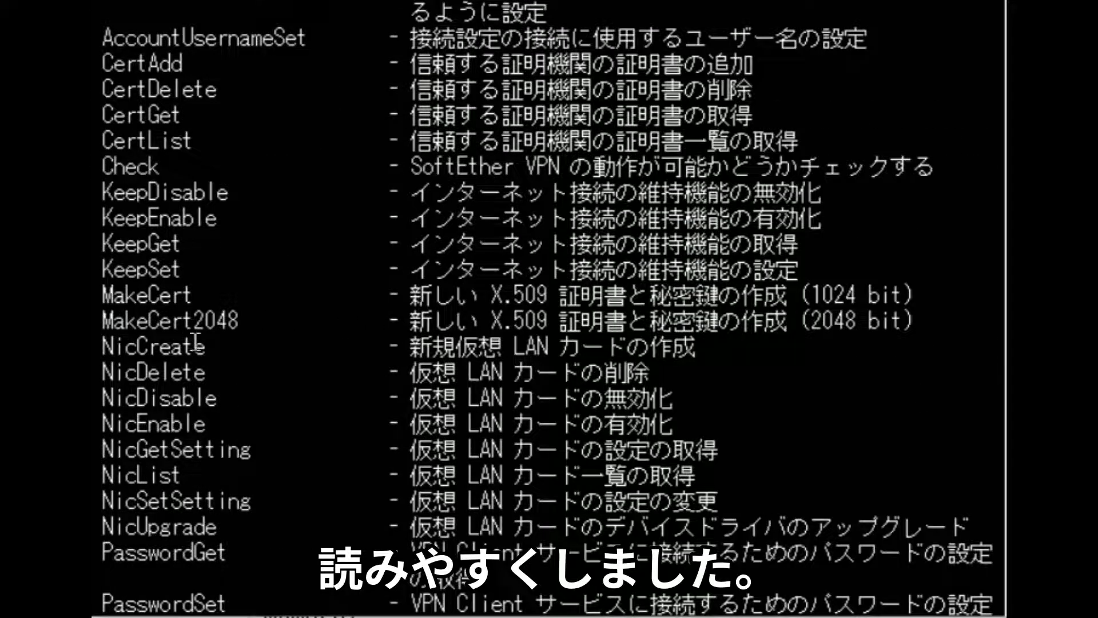
# - Copy NicCreate from the command list and run it at the VPN Client prompt
pyautogui.moveTo(216, 346); pyautogui.dragTo(102, 347)
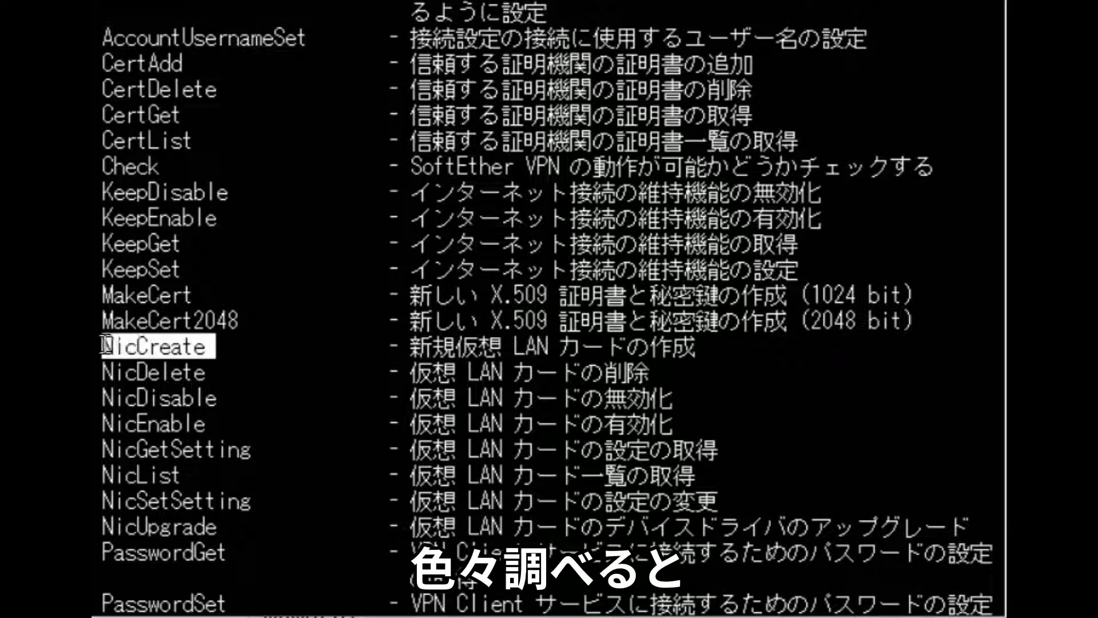
pyautogui.rightClick(142, 349)
pyautogui.rightClick(171, 455)
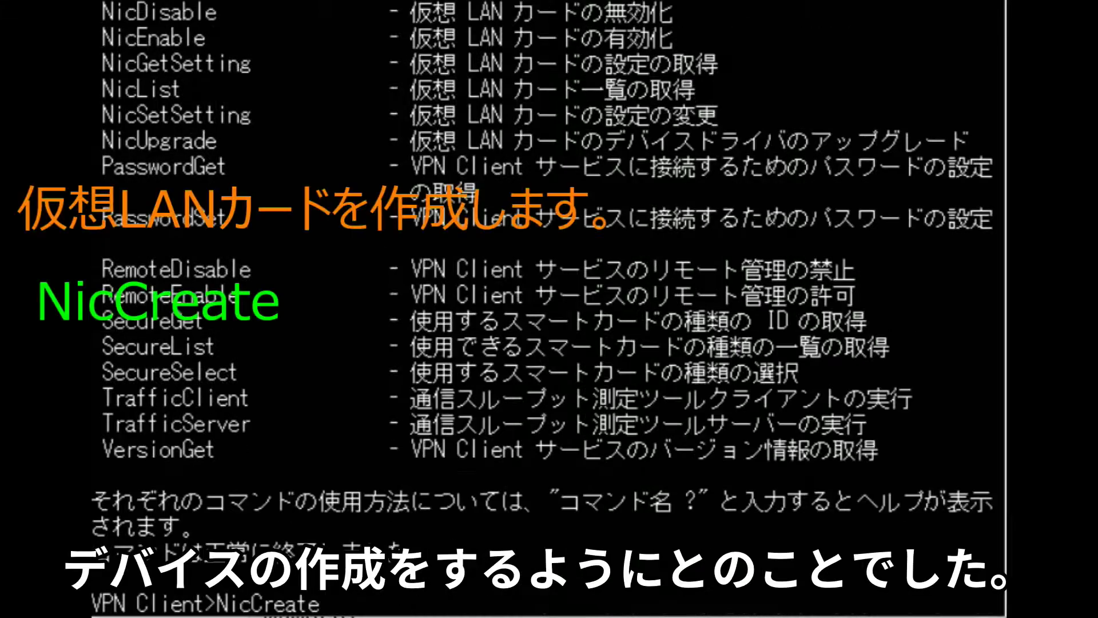
pyautogui.press('Return')
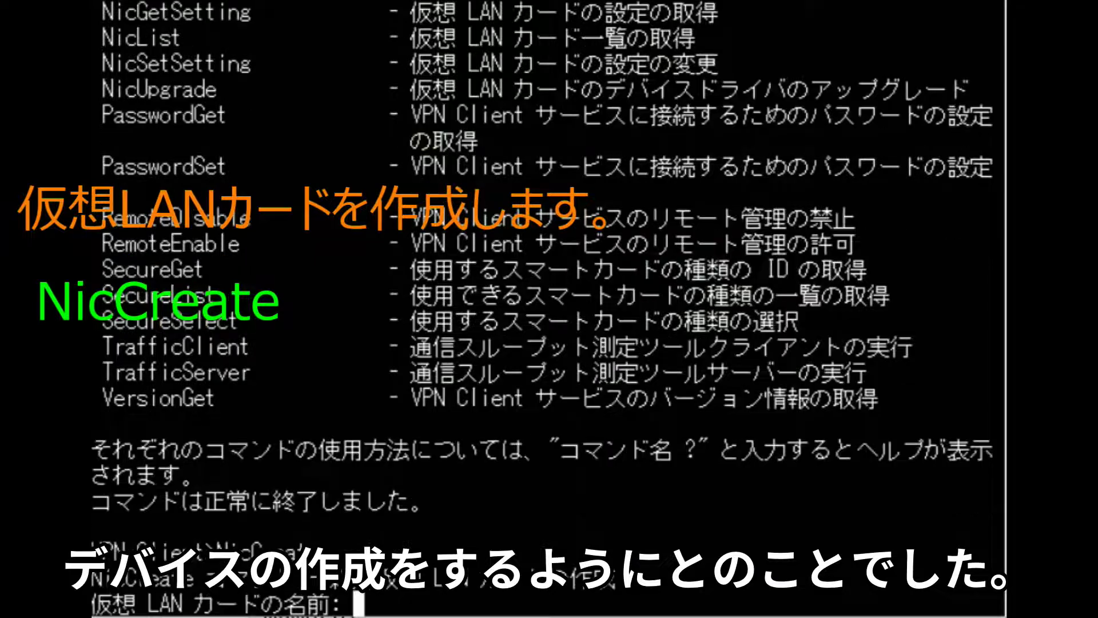
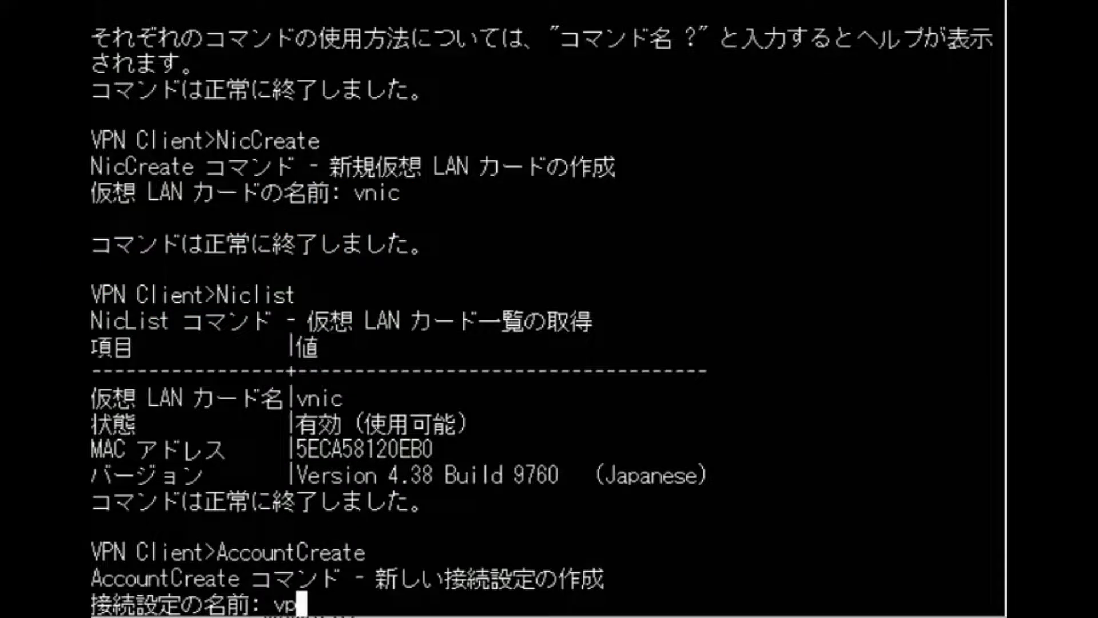
# - Create connection setting vpn1 with VPN server sasori.life:5555, virtual hub vhub, the VPN account's username, and virtual LAN card vnic
pyautogui.write('1')
pyautogui.press('Return')
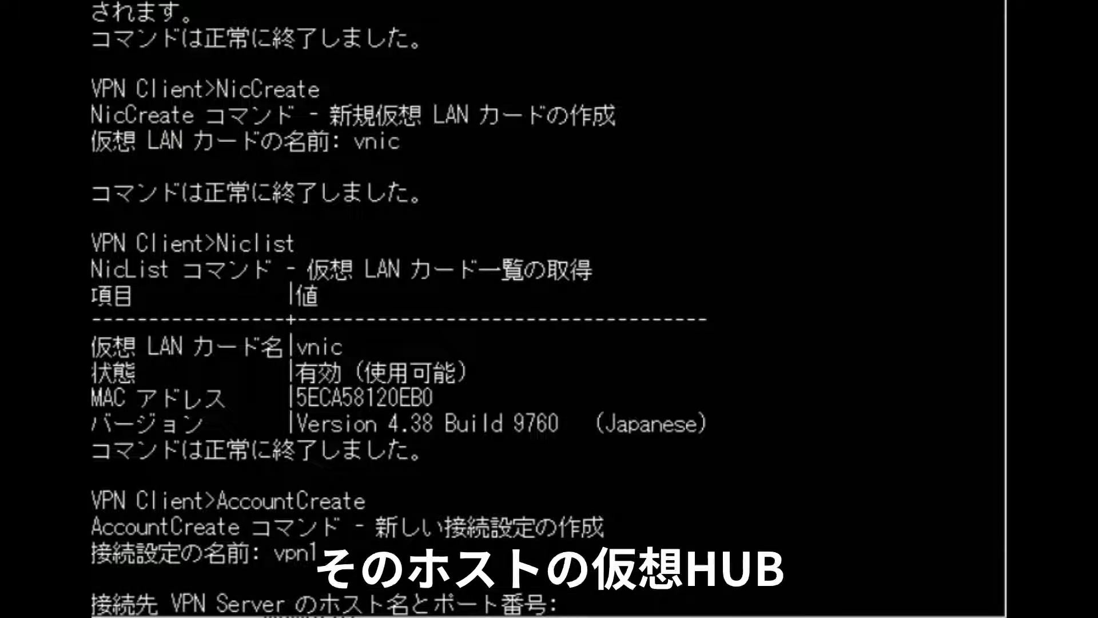
pyautogui.write('sasori.l')
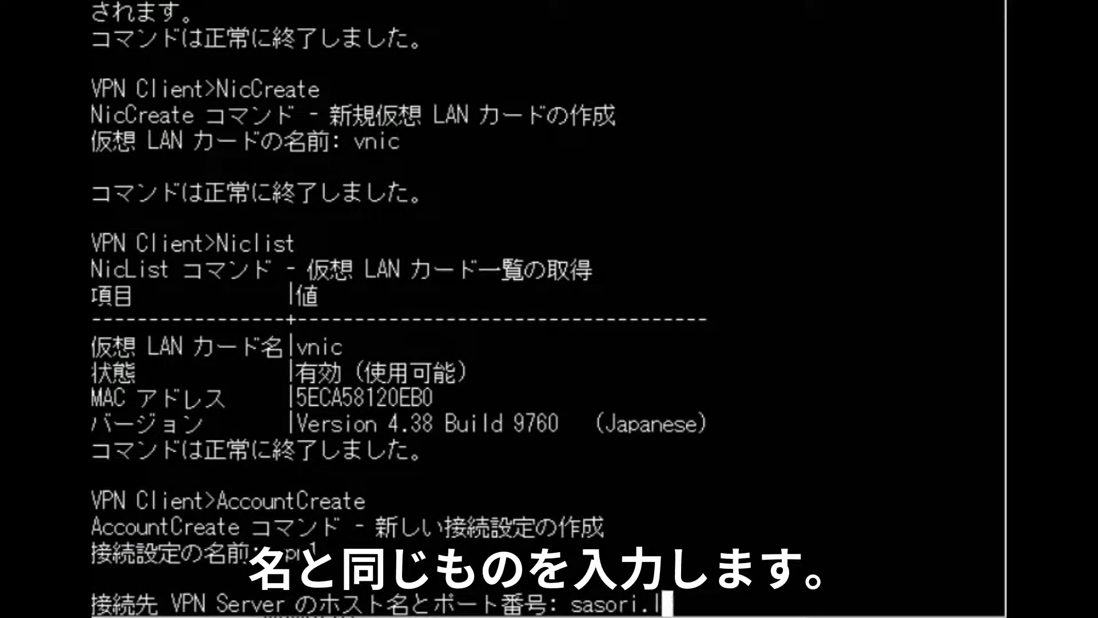
pyautogui.write('ife:5555')
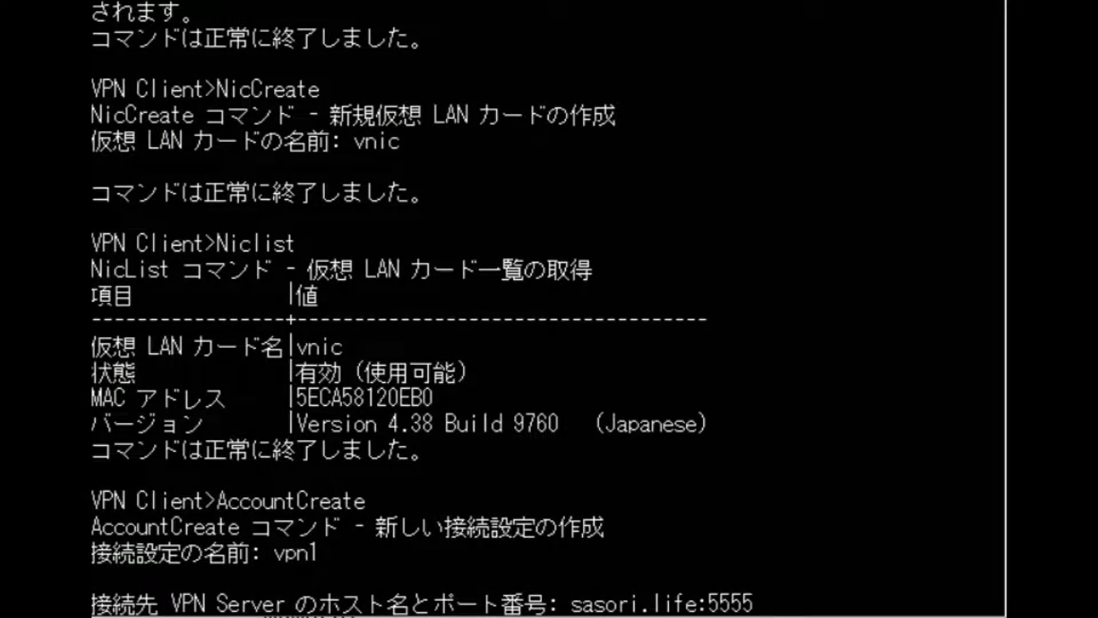
pyautogui.press('Return')
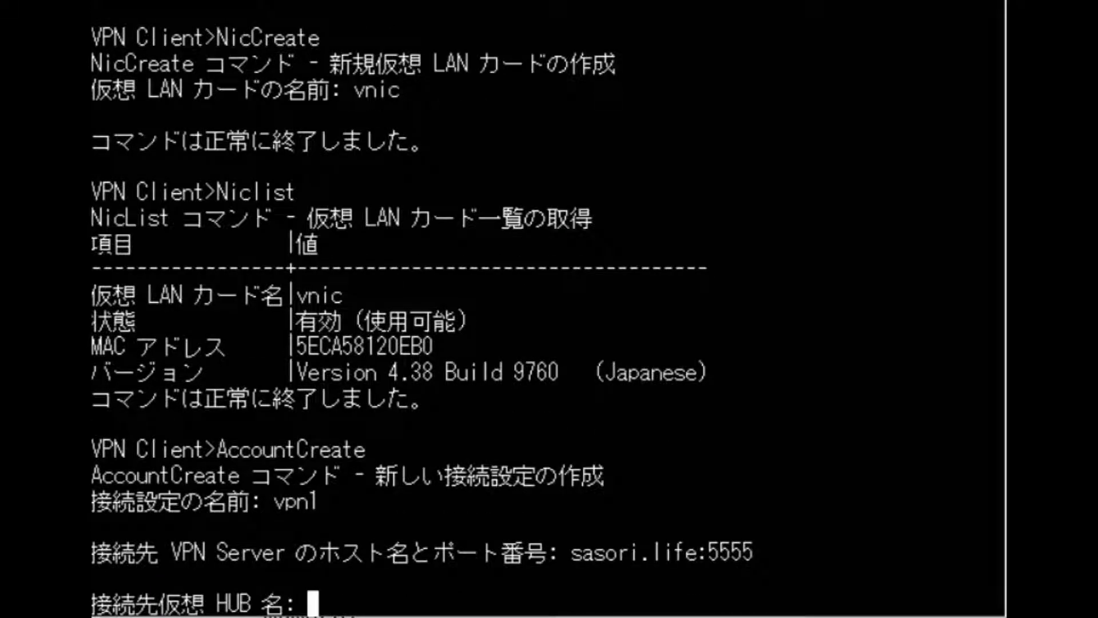
pyautogui.write('vhub')
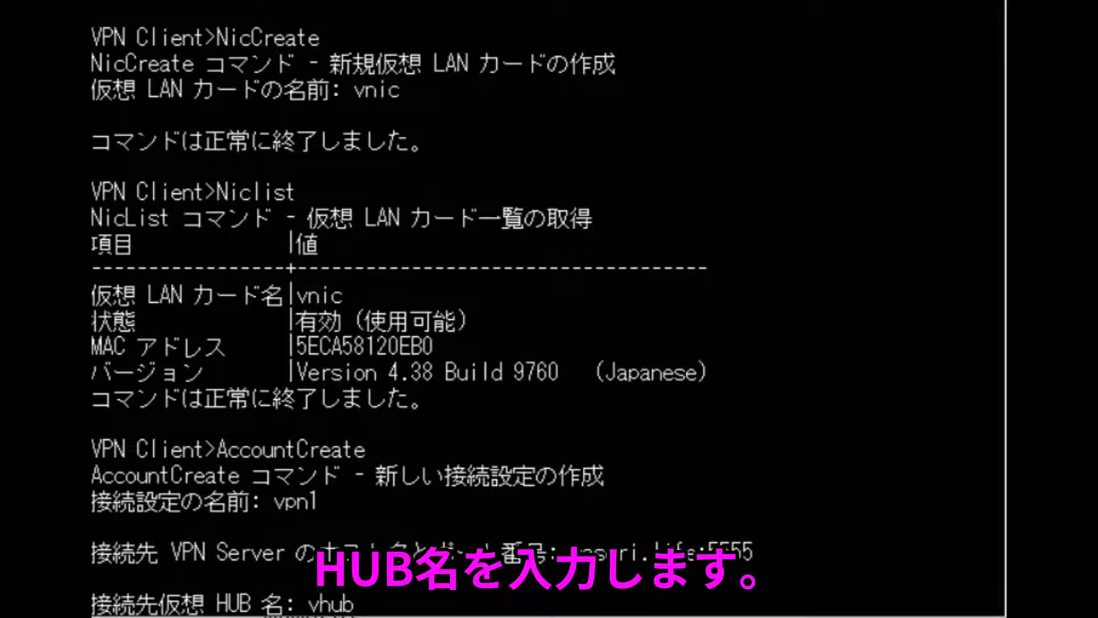
pyautogui.press('Return')
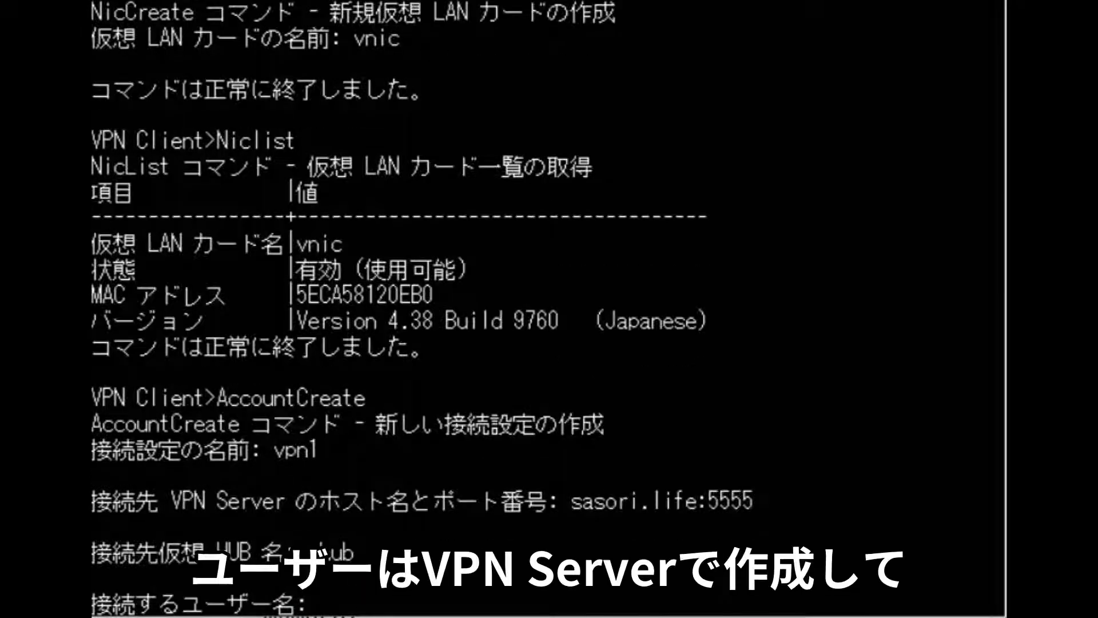
pyautogui.write('mamus')
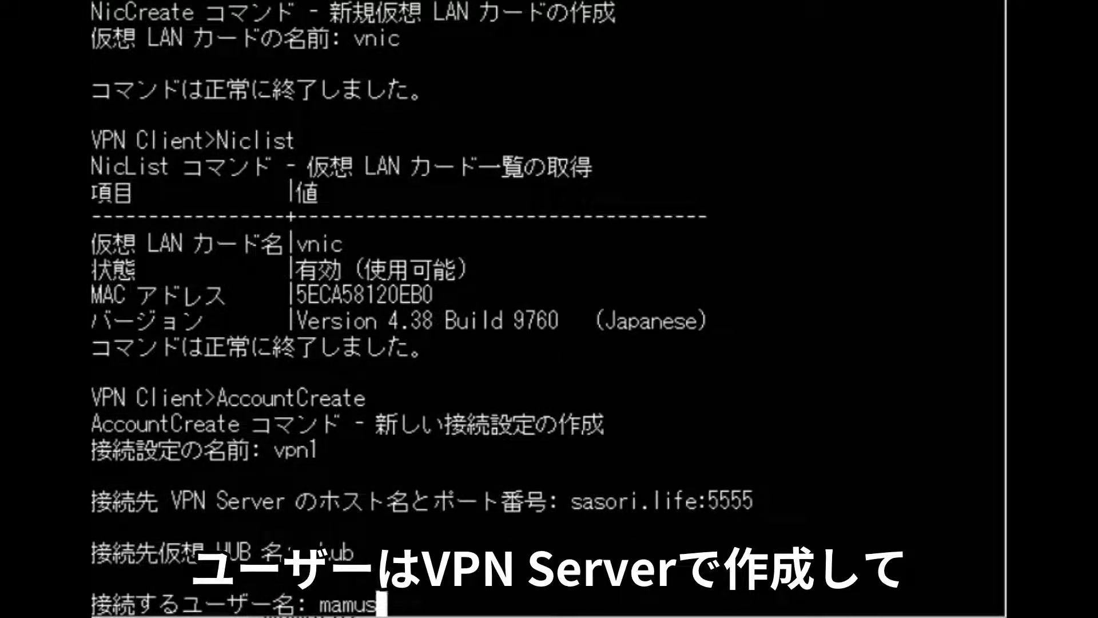
pyautogui.write('hi')
pyautogui.press('Return')
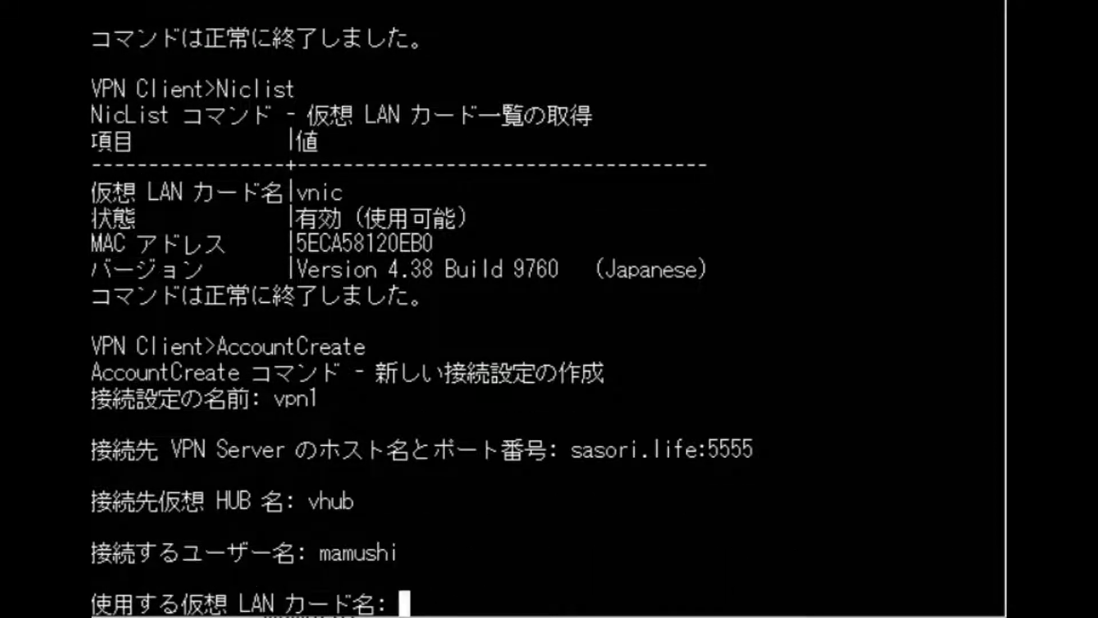
pyautogui.write('vnic')
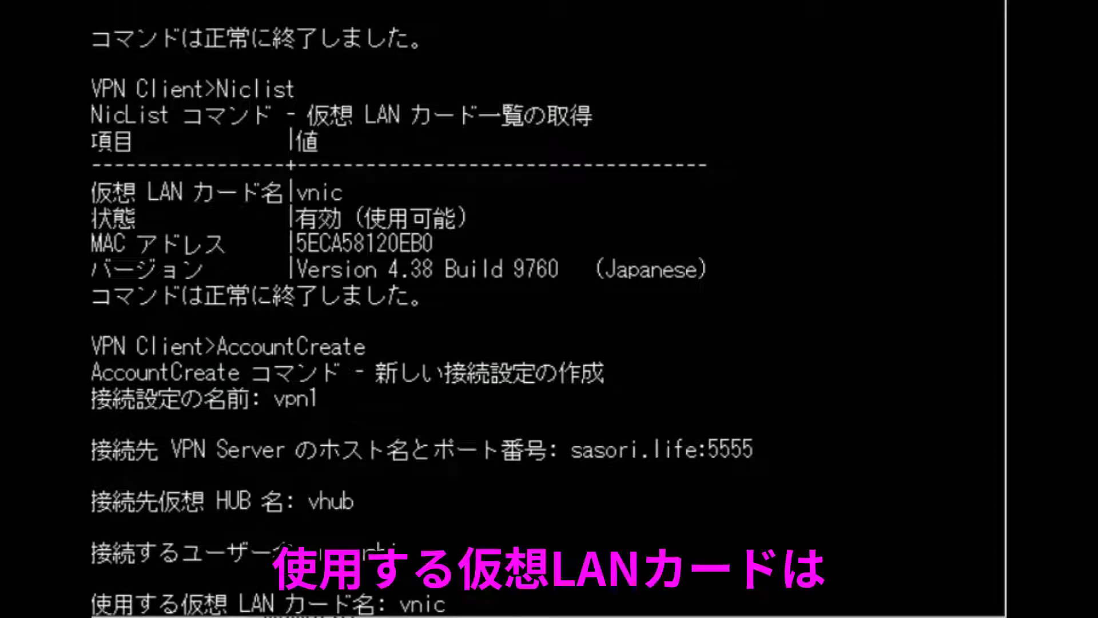
pyautogui.press('Return')
# - Run AccountPasswordSet for vpn1, enter and confirm the VPN account password, and choose standard authentication
pyautogui.write('AccountPasswordSet')
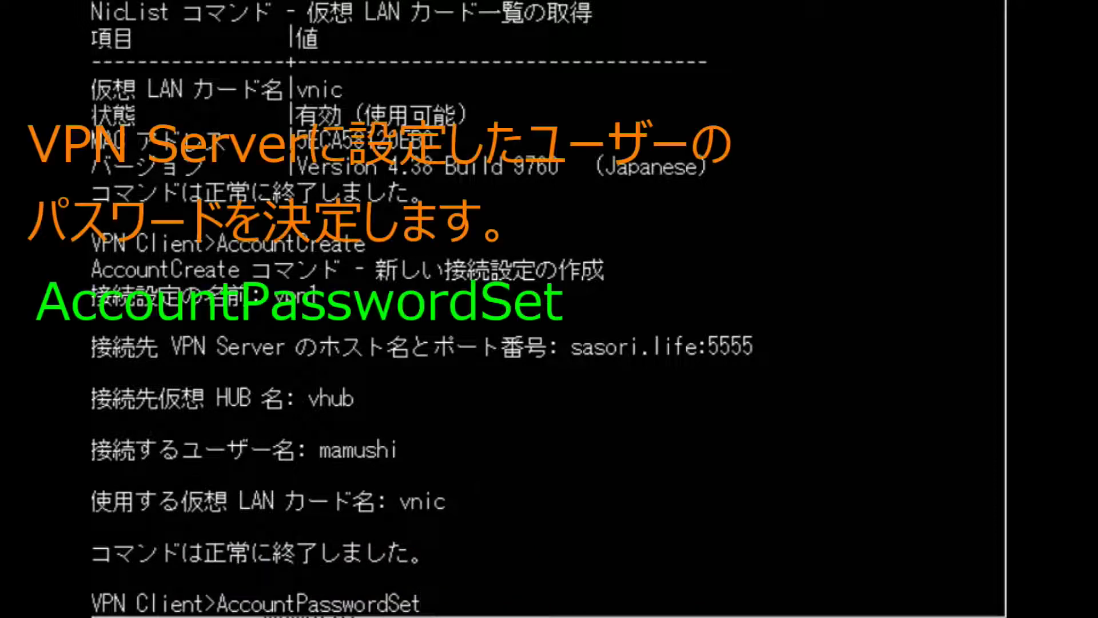
pyautogui.press('Return')
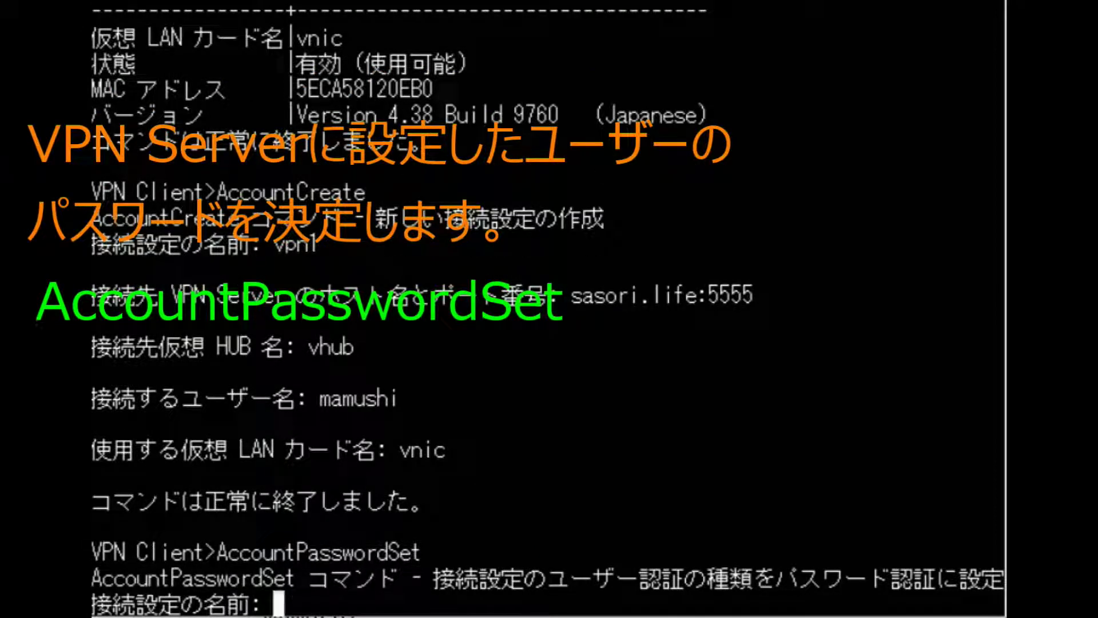
pyautogui.write('vpn1')
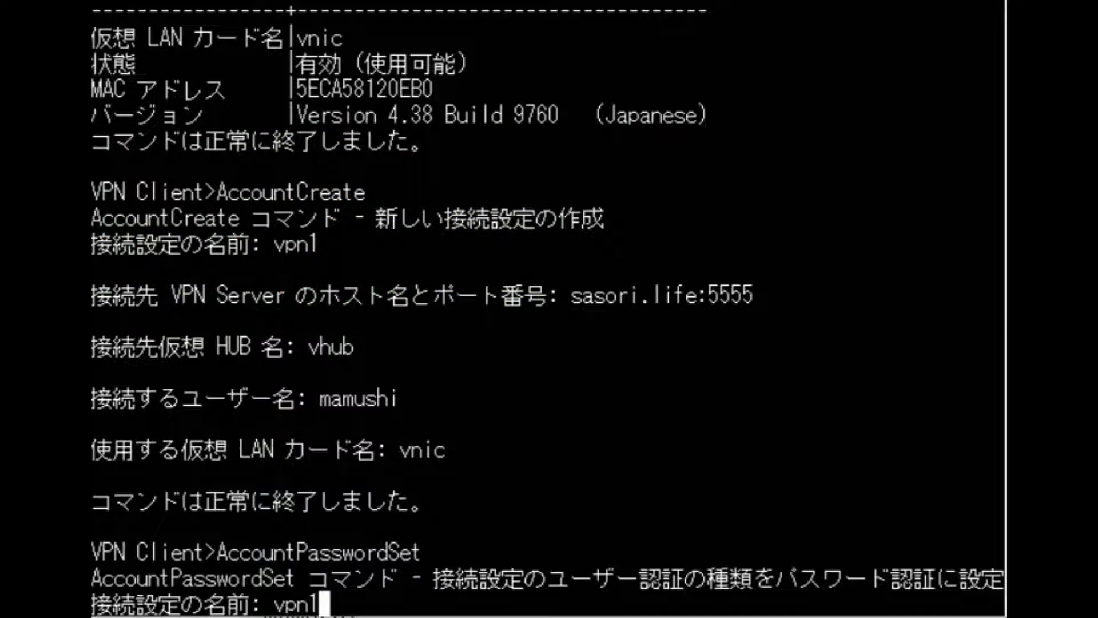
pyautogui.press('Return')
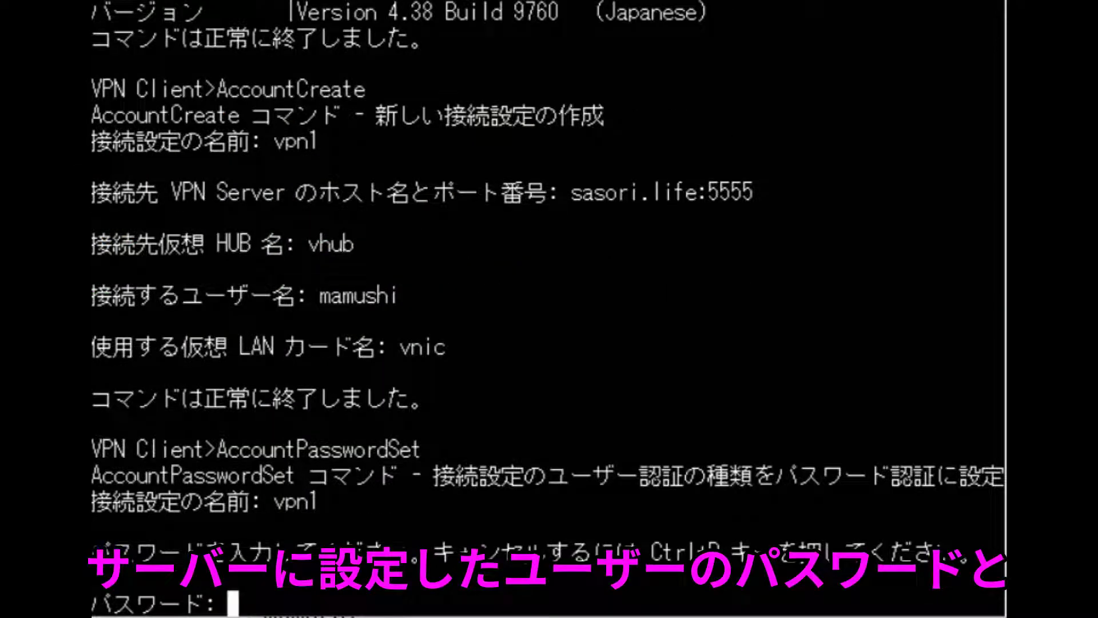
pyautogui.write('********')
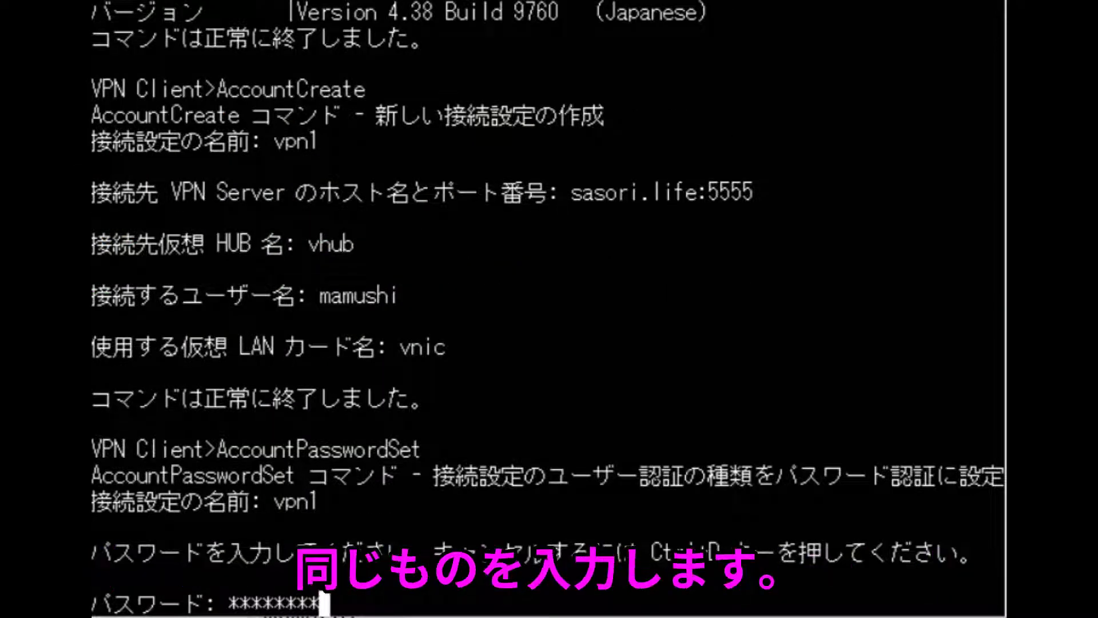
pyautogui.press('Return')
pyautogui.write('********')
pyautogui.press('Return')
pyautogui.write('standar')
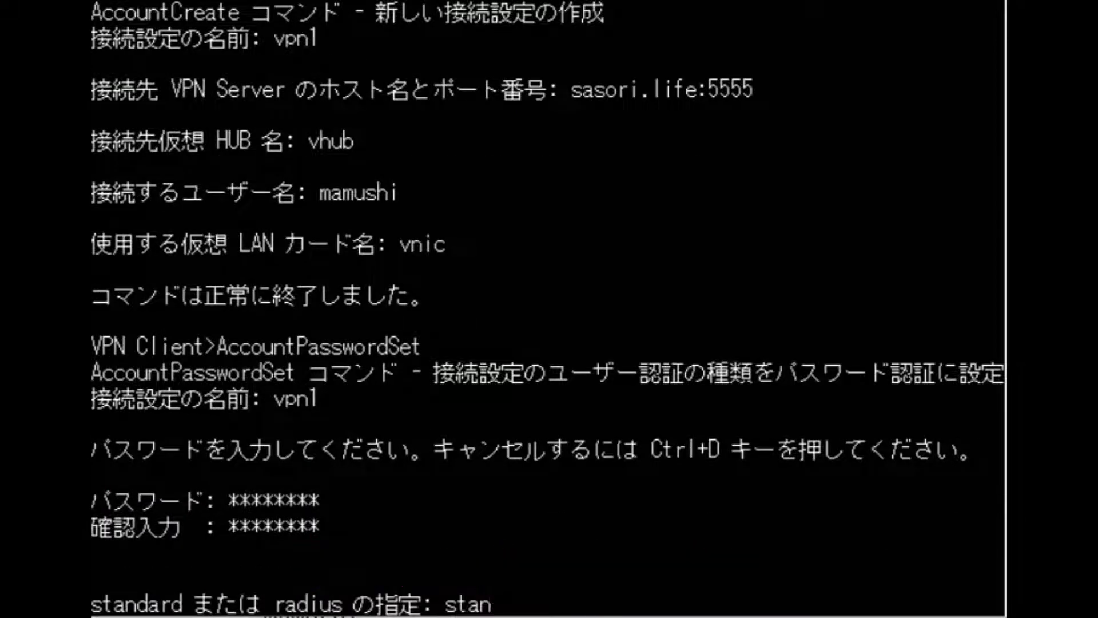
pyautogui.write('d')
pyautogui.press('Return')
# - List the VPN connection settings with Accountlist to check the vpn1 entry
pyautogui.press('Up')
pyautogui.press('Up')
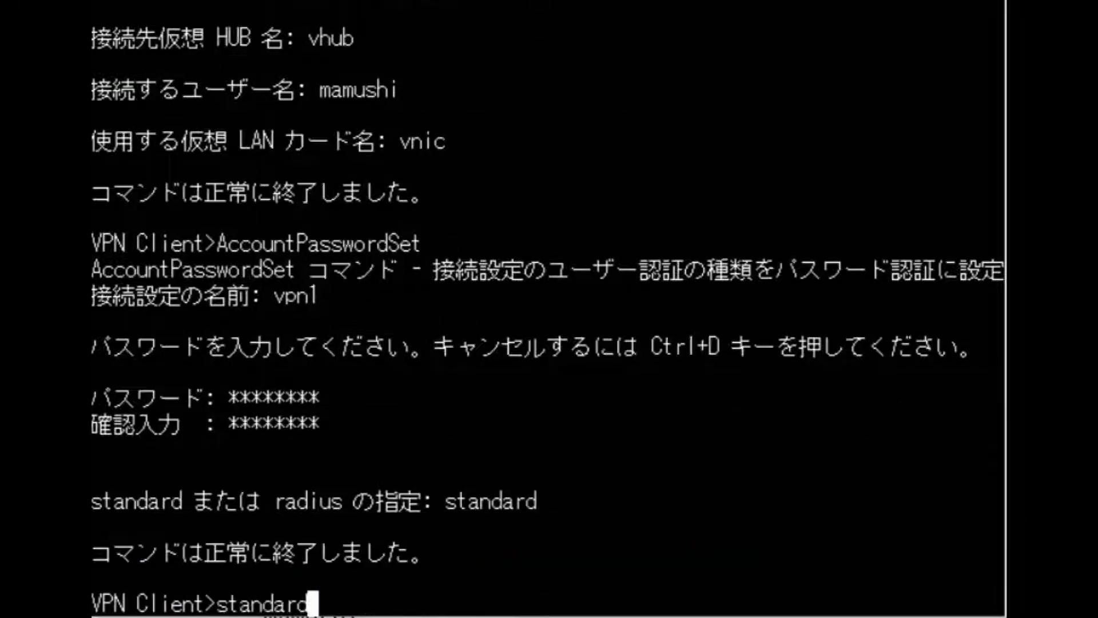
pyautogui.press('Up')
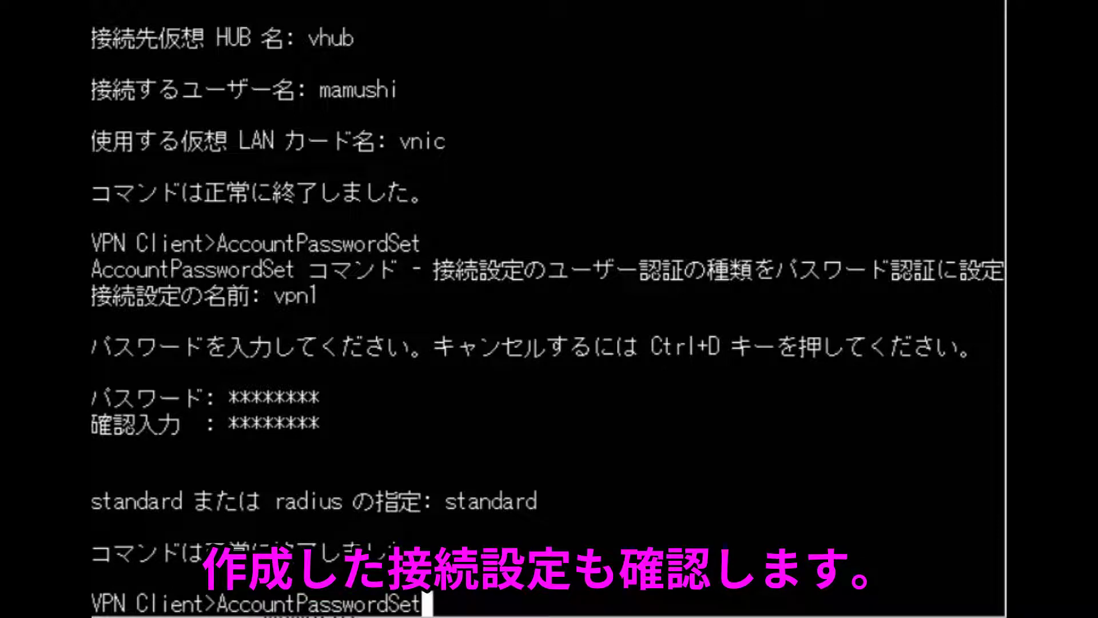
pyautogui.press('BackSpace')
pyautogui.press('BackSpace')
pyautogui.press('BackSpace')
pyautogui.press('BackSpace')
pyautogui.press('BackSpace')
pyautogui.press('BackSpace')
pyautogui.press('BackSpace')
pyautogui.press('BackSpace')
pyautogui.press('BackSpace')
pyautogui.press('BackSpace')
pyautogui.press('BackSpace')
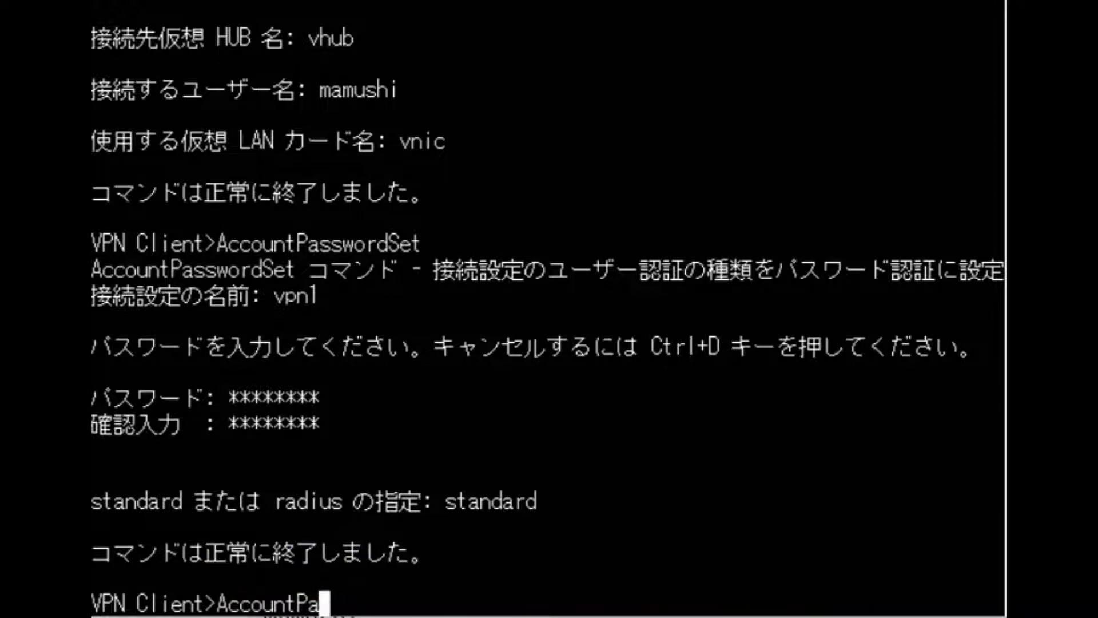
pyautogui.write('list')
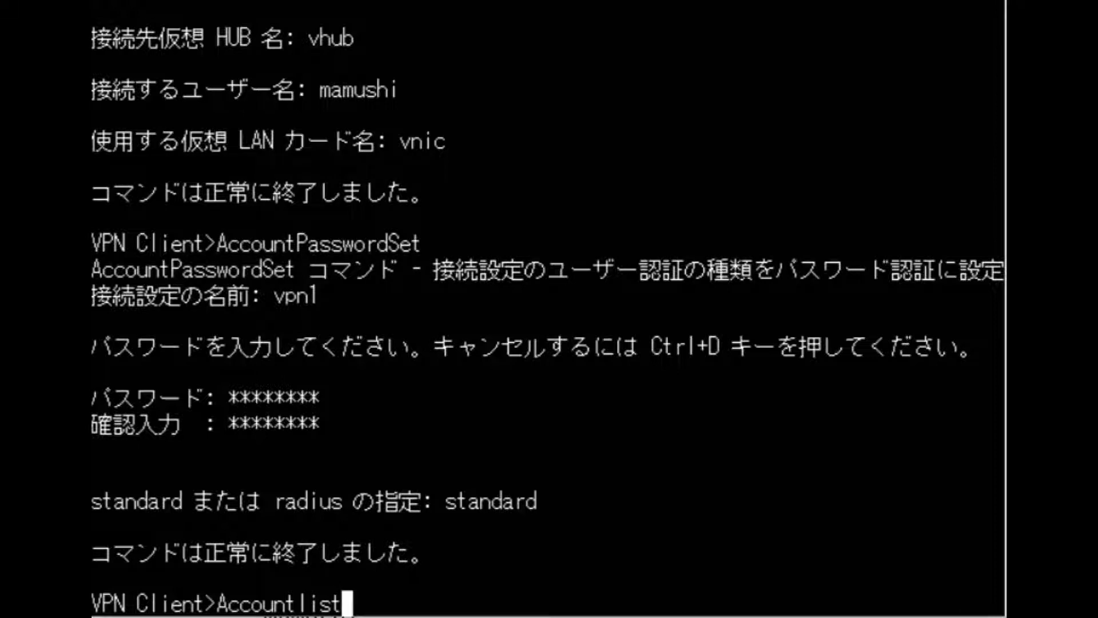
pyautogui.press('Return')
# - Quit the VPN Client management prompt and return to the root shell
pyautogui.write('q')
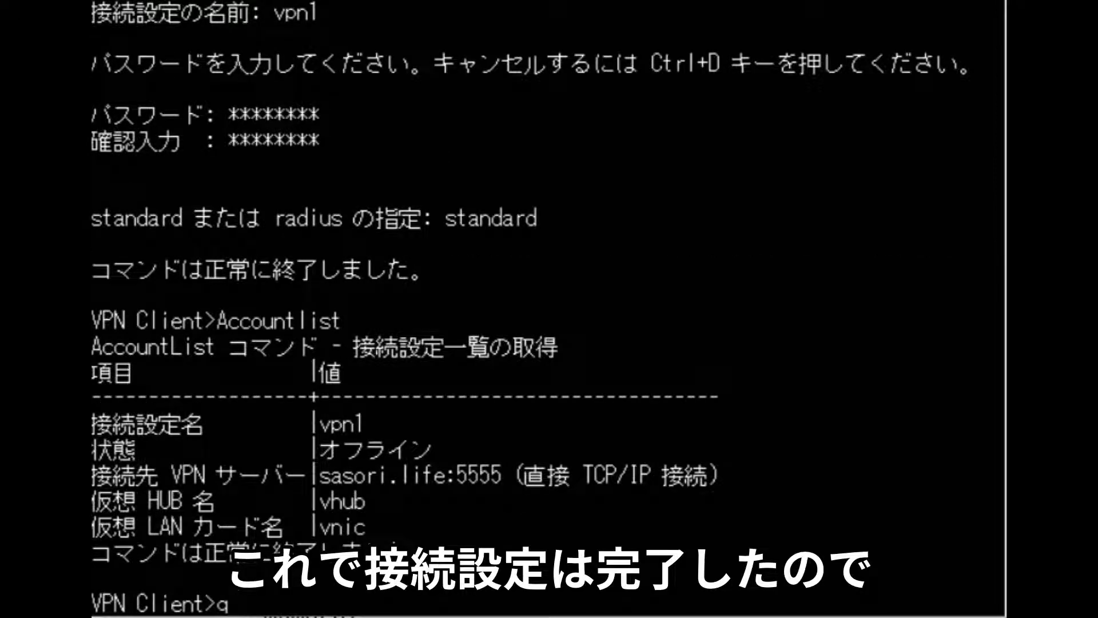
pyautogui.write('uit')
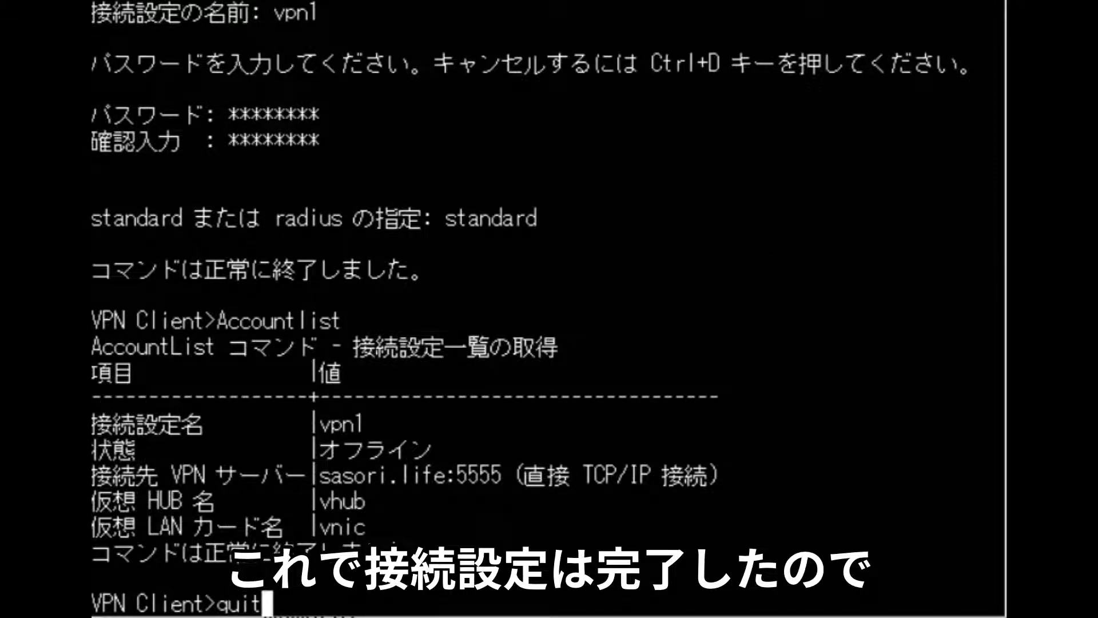
pyautogui.press('Return')
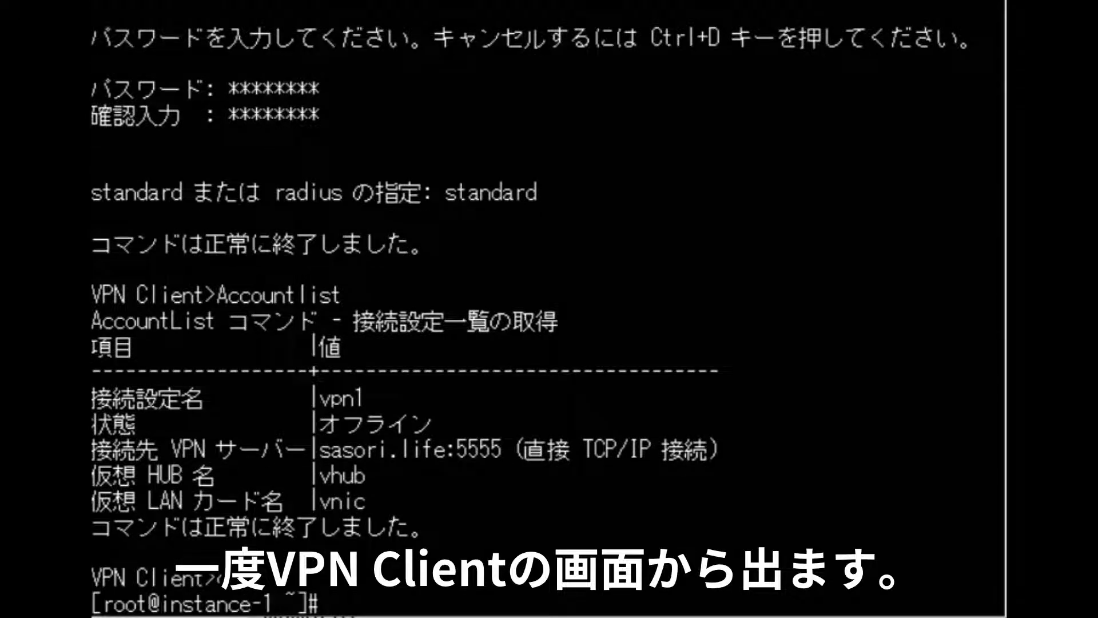
pyautogui.hotkey('ctrl', 'c')
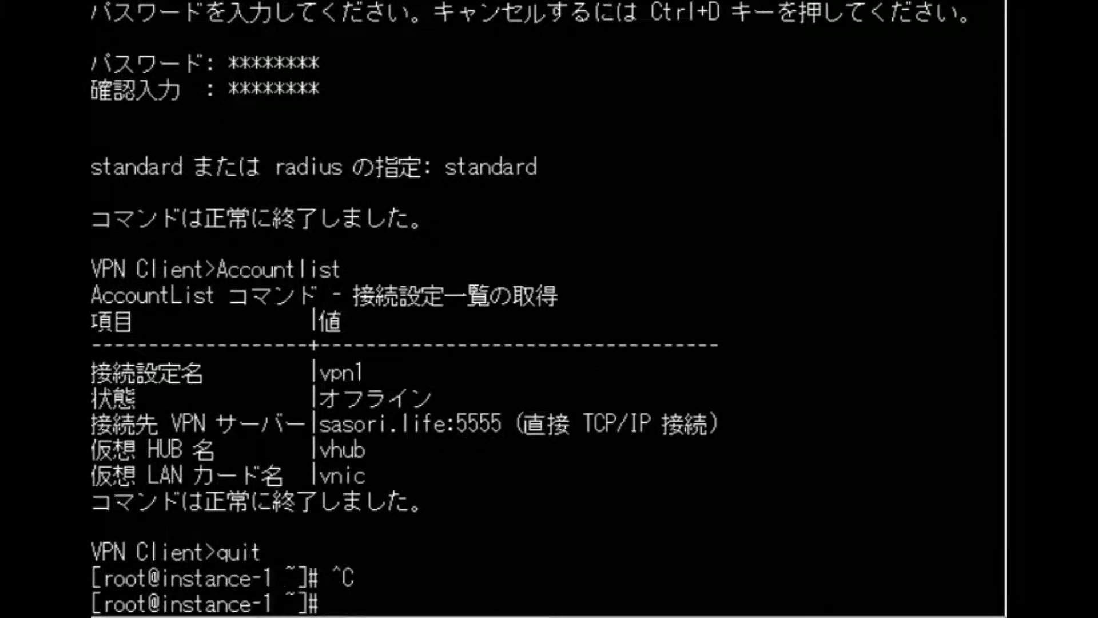
# - Run ip a and nmcli d to examine the vpn_vnic interface's addresses and device state
pyautogui.write('ip')
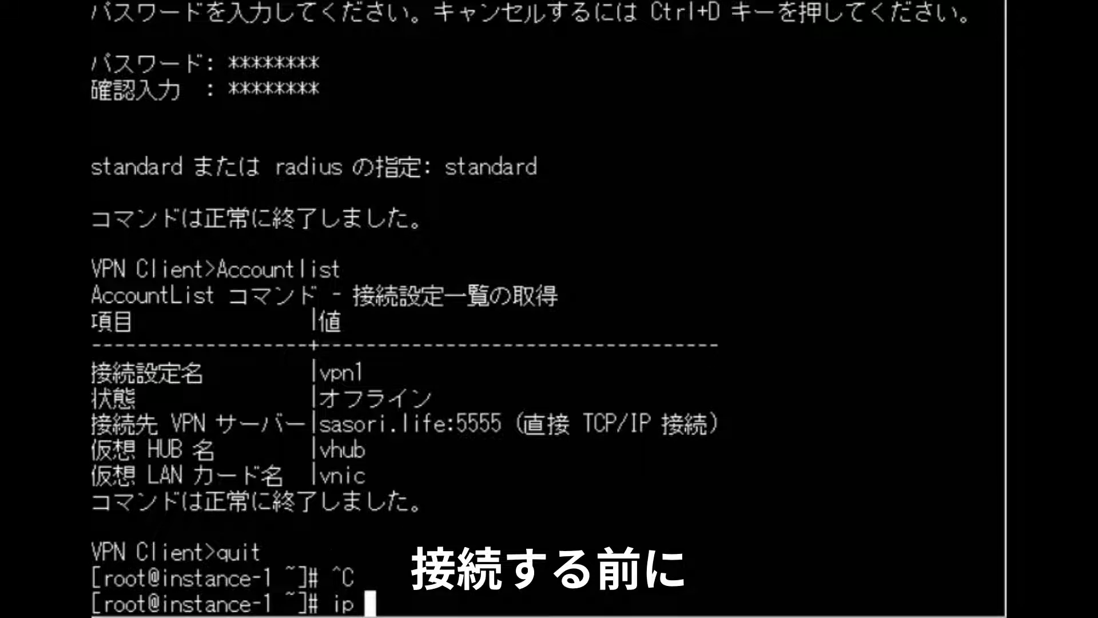
pyautogui.write(' a')
pyautogui.press('Return')
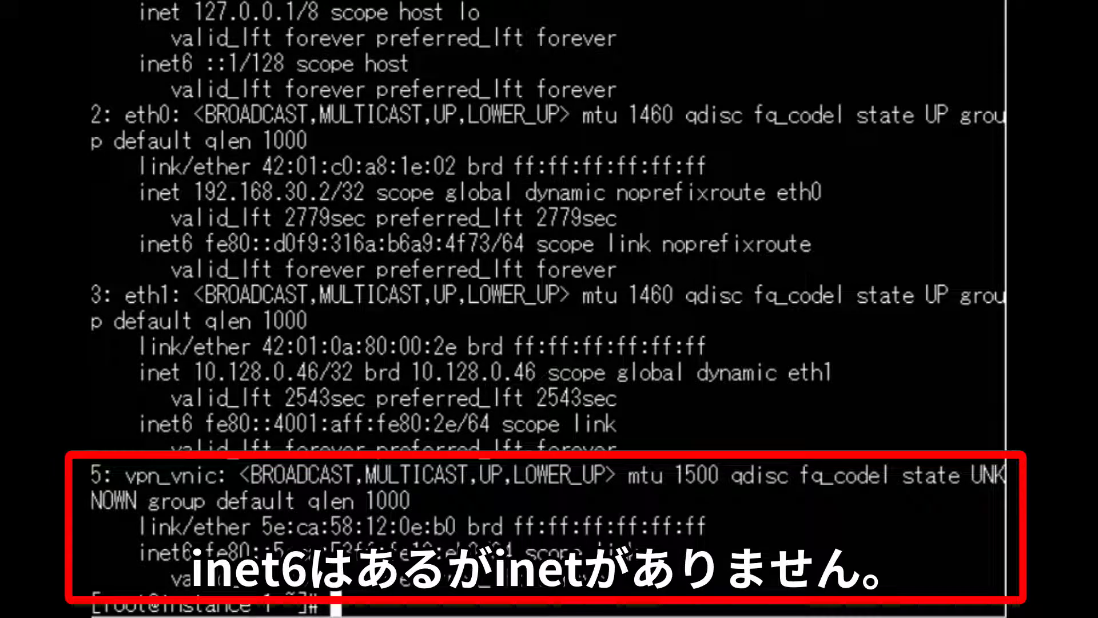
pyautogui.write('n')
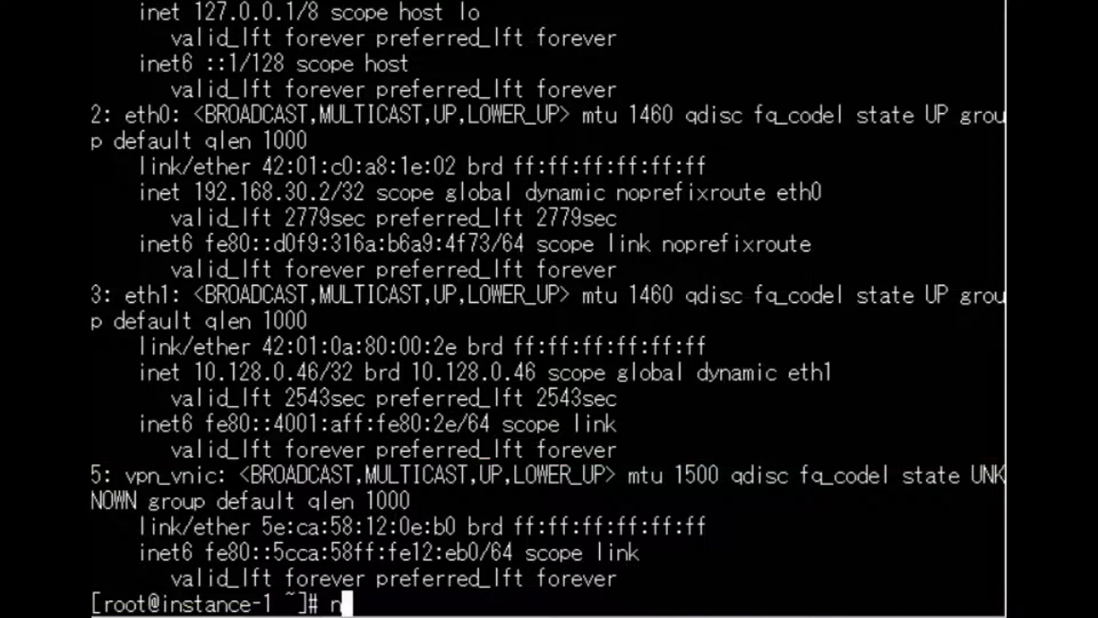
pyautogui.write('mcli d')
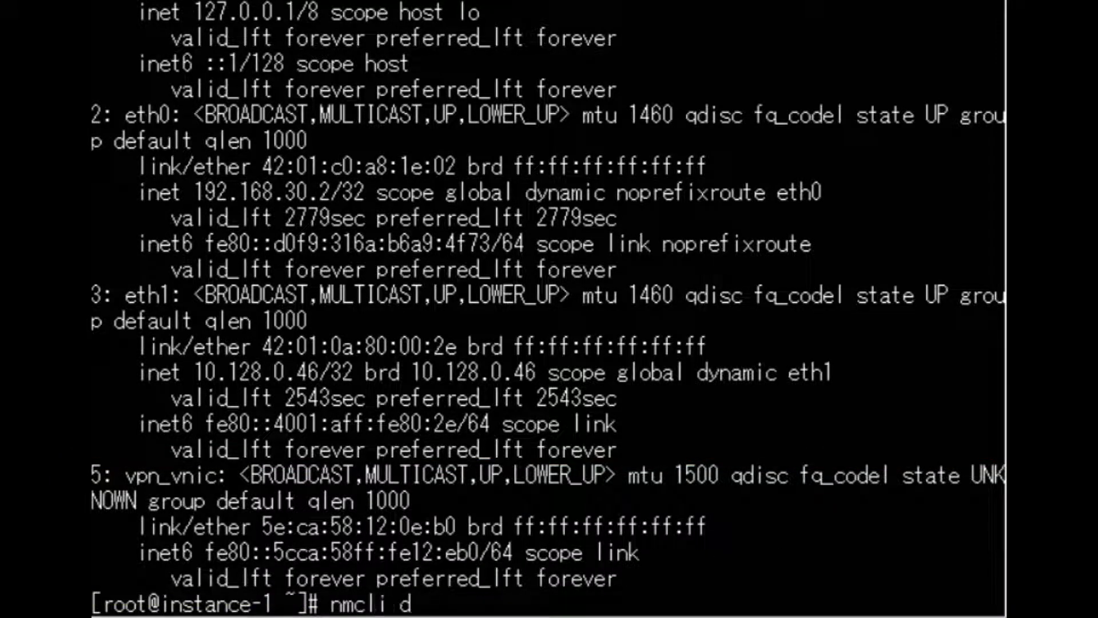
pyautogui.press('Return')
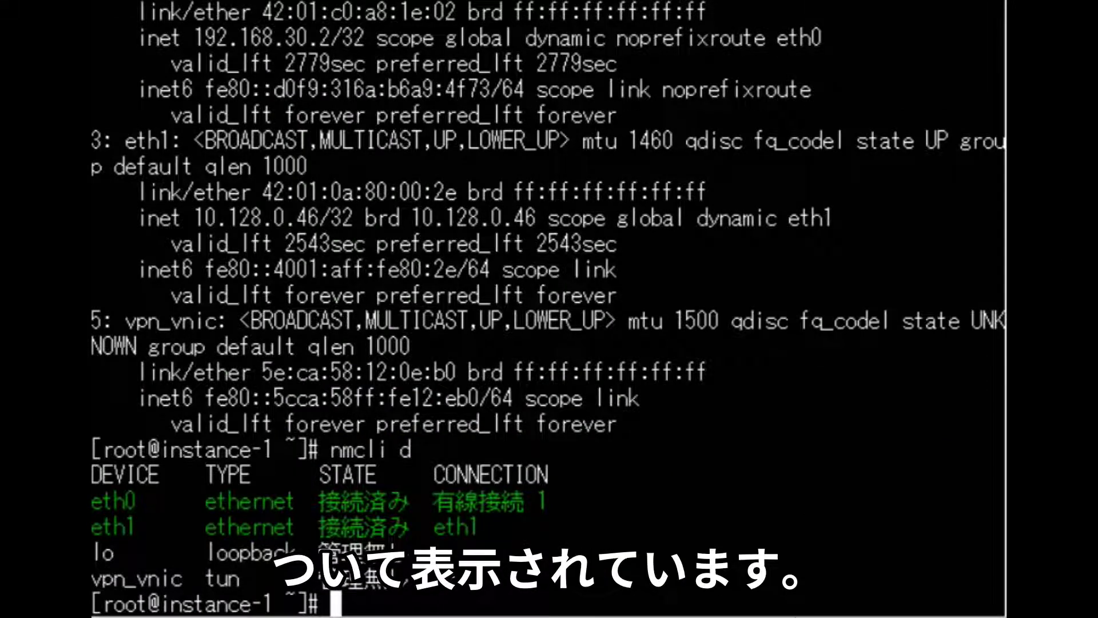
# - Run /usr/local/vpnclient/vpncmd again, choose option 2 for VPN Client management, and accept localhost as the host
pyautogui.press('Return')
pyautogui.press('Up')
pyautogui.press('Up')
pyautogui.press('Up')
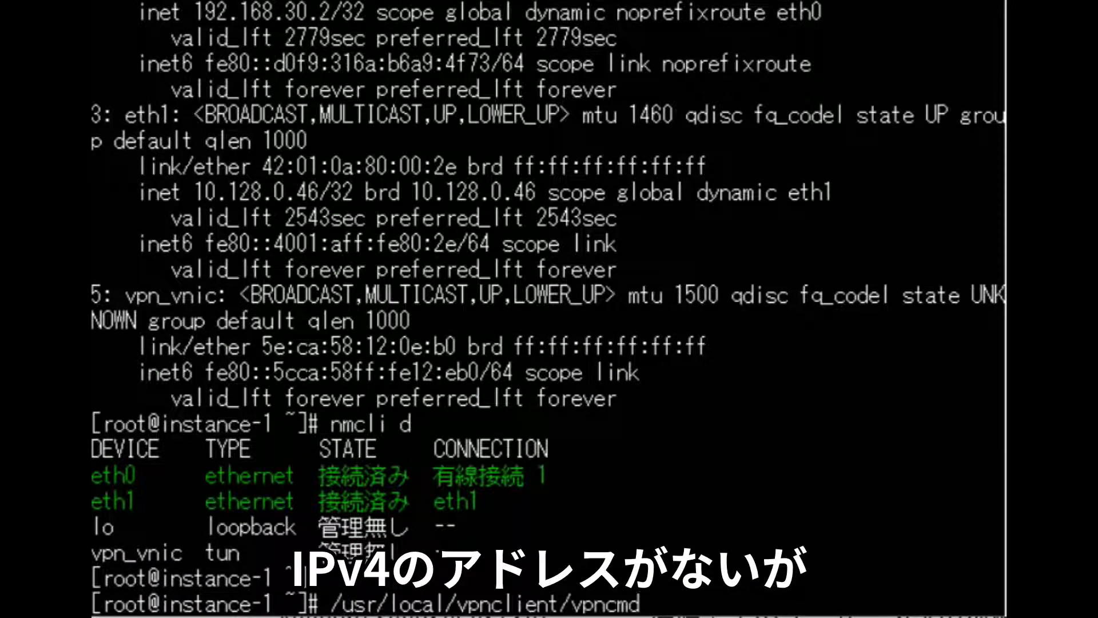
pyautogui.press('Return')
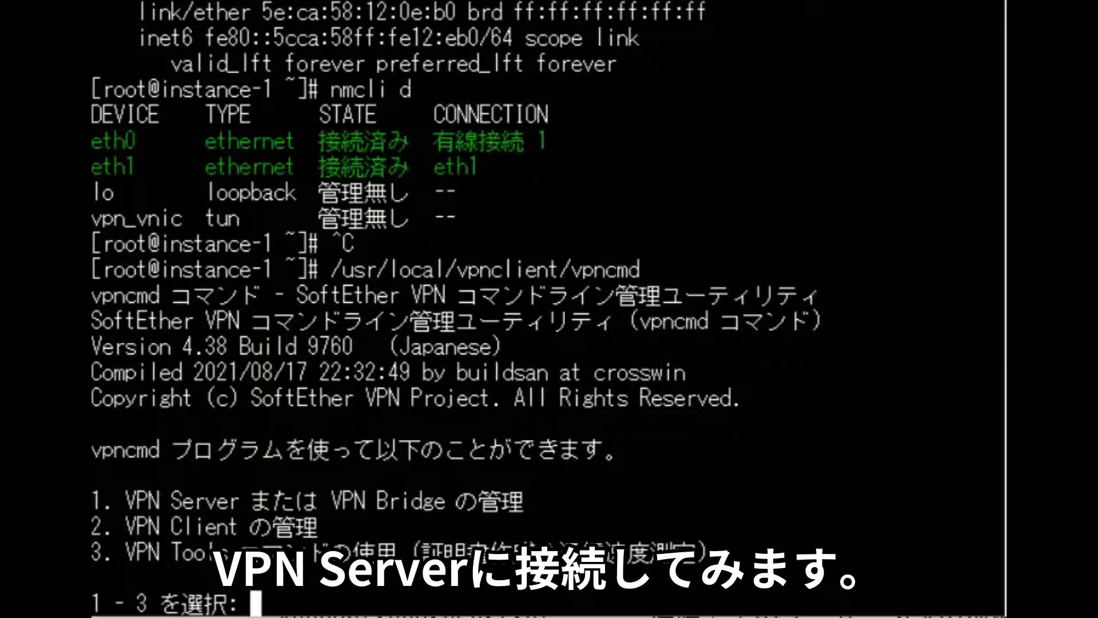
pyautogui.write('2')
pyautogui.press('Return')
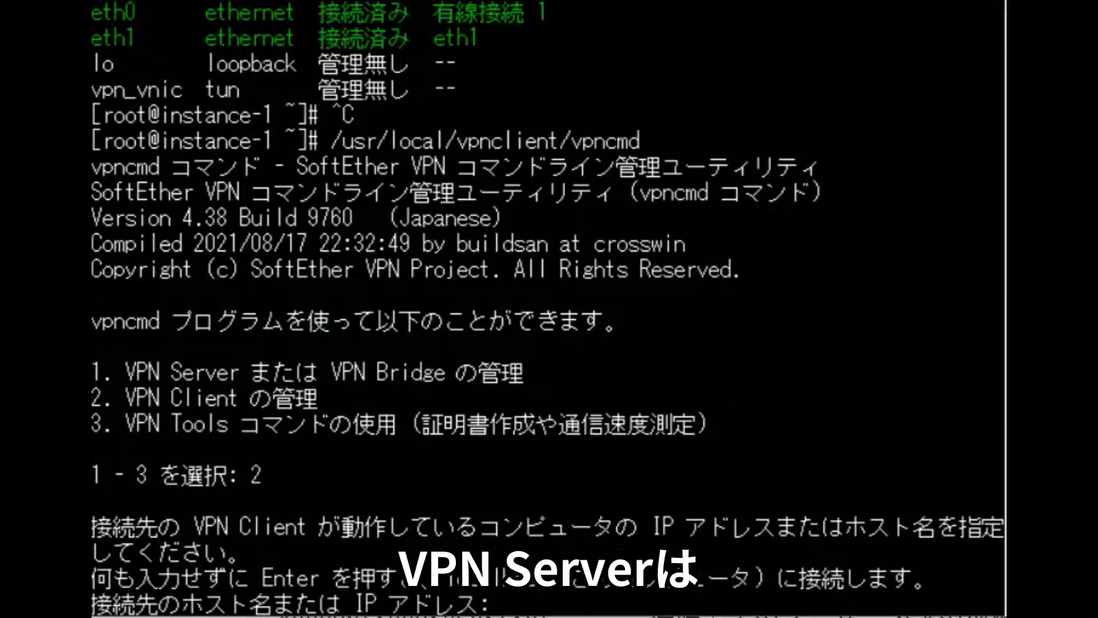
pyautogui.press('Return')
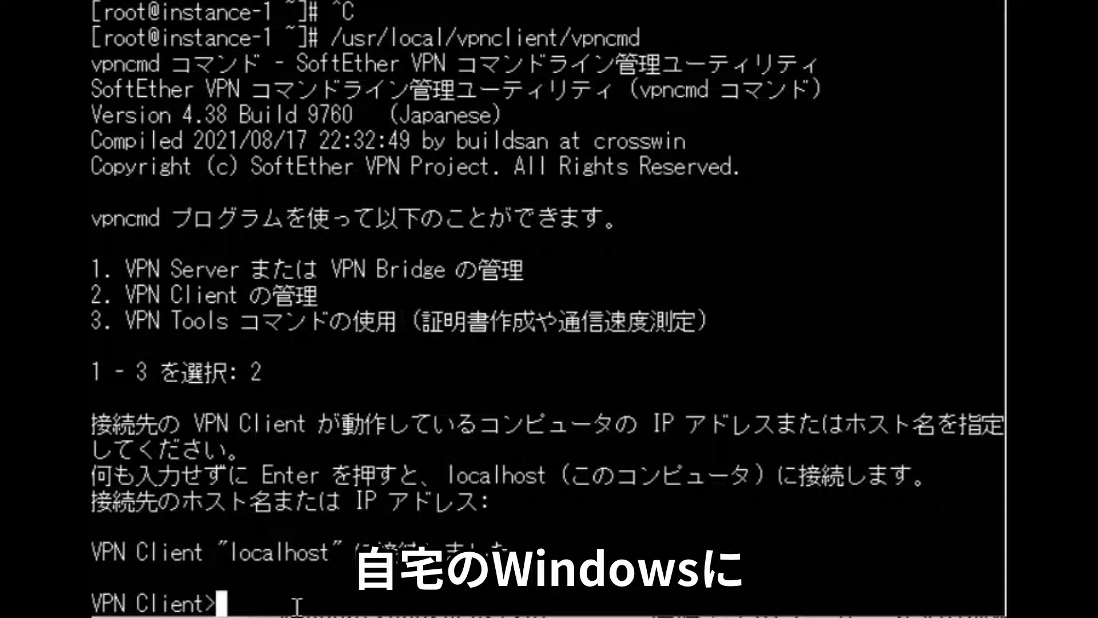
# - Connect to the VPN server with AccountConnect using the vpn1 connection setting, then quit the VPN Client management prompt
pyautogui.write('AccountConnect')
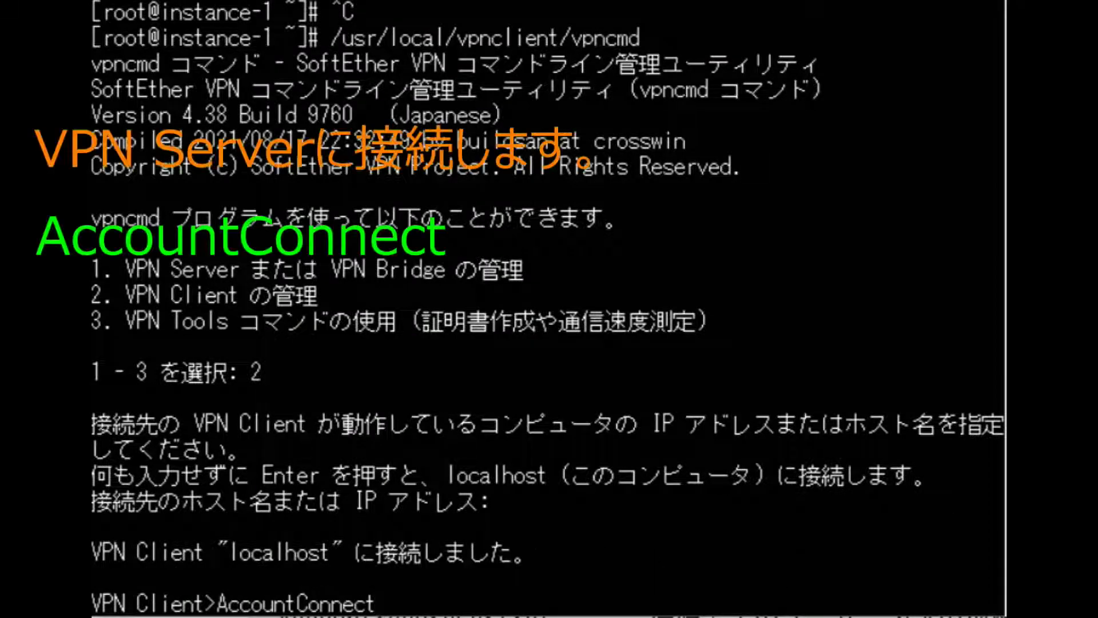
pyautogui.press('Return')
pyautogui.write('v')
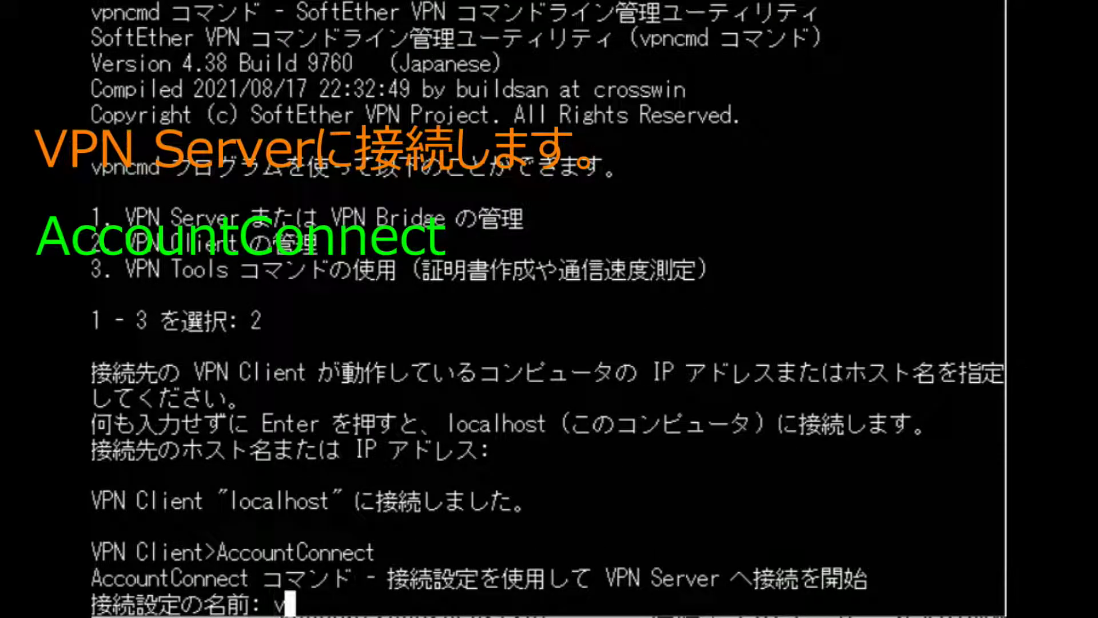
pyautogui.write('pn1')
pyautogui.press('Return')
pyautogui.write('qui')
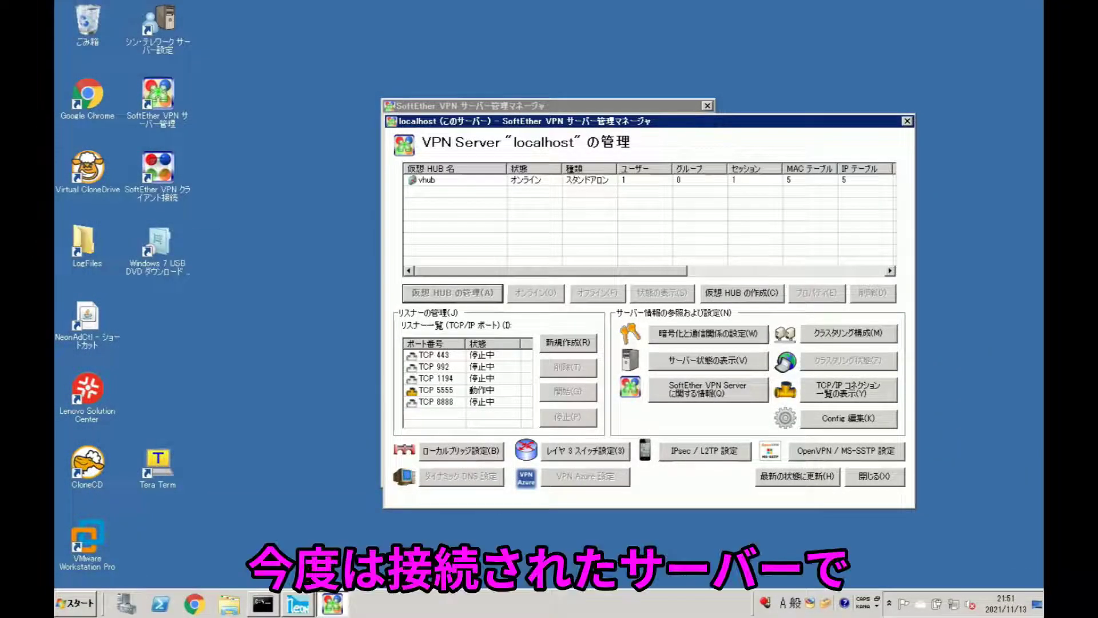
# - Switch to SoftEther VPN Server Manager on Windows and open the remote client's session status from the vhub session list
pyautogui.click(461, 181)
pyautogui.click(477, 296)
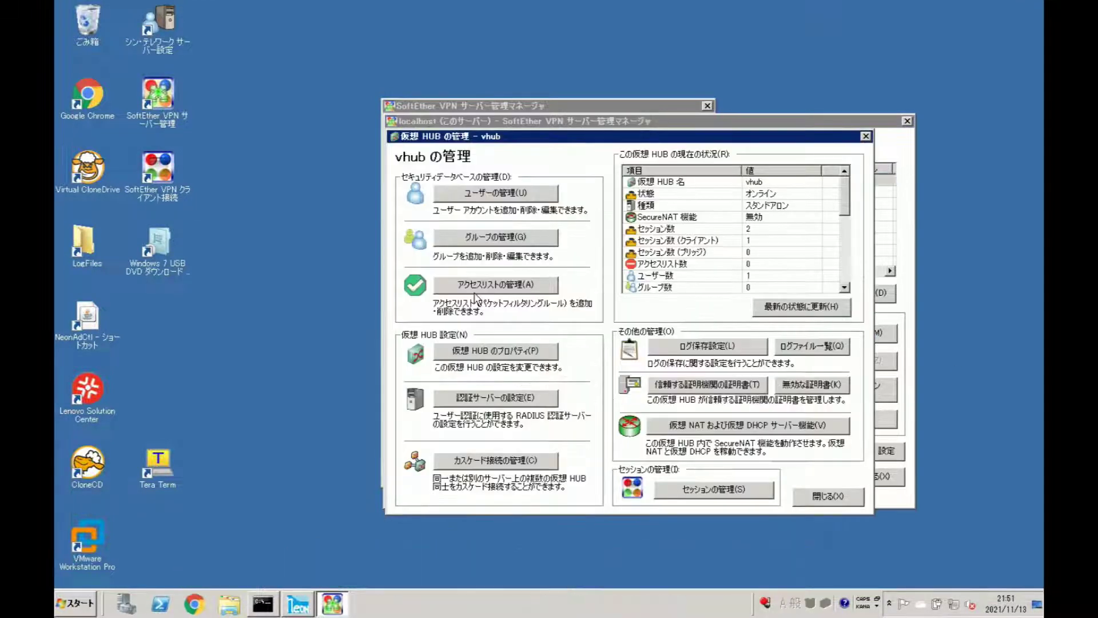
pyautogui.click(694, 489)
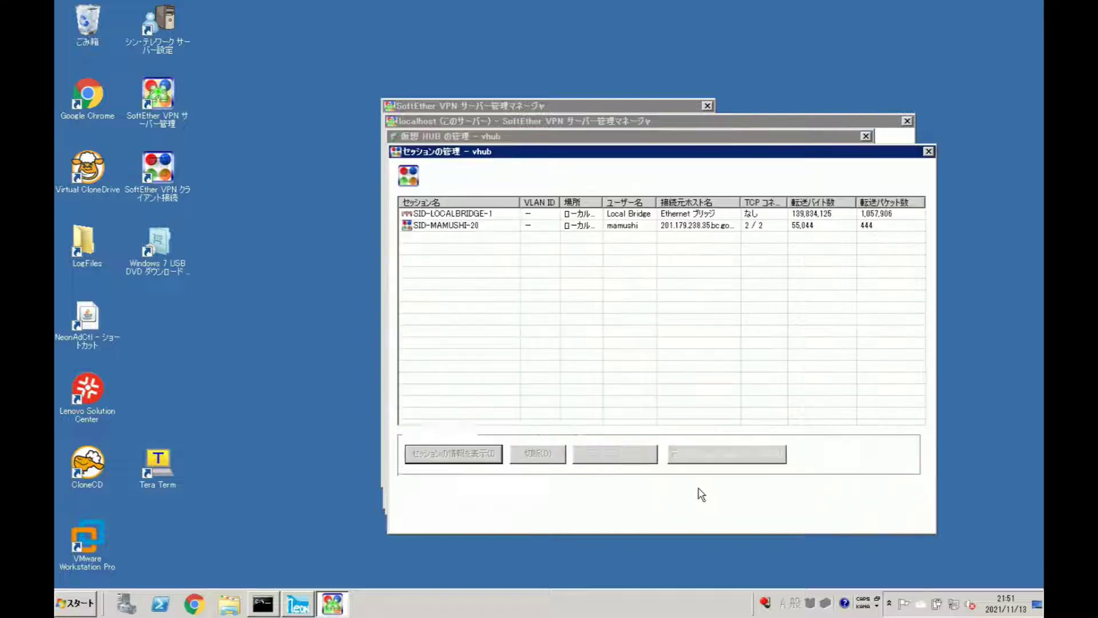
pyautogui.click(467, 229)
pyautogui.doubleClick(465, 228)
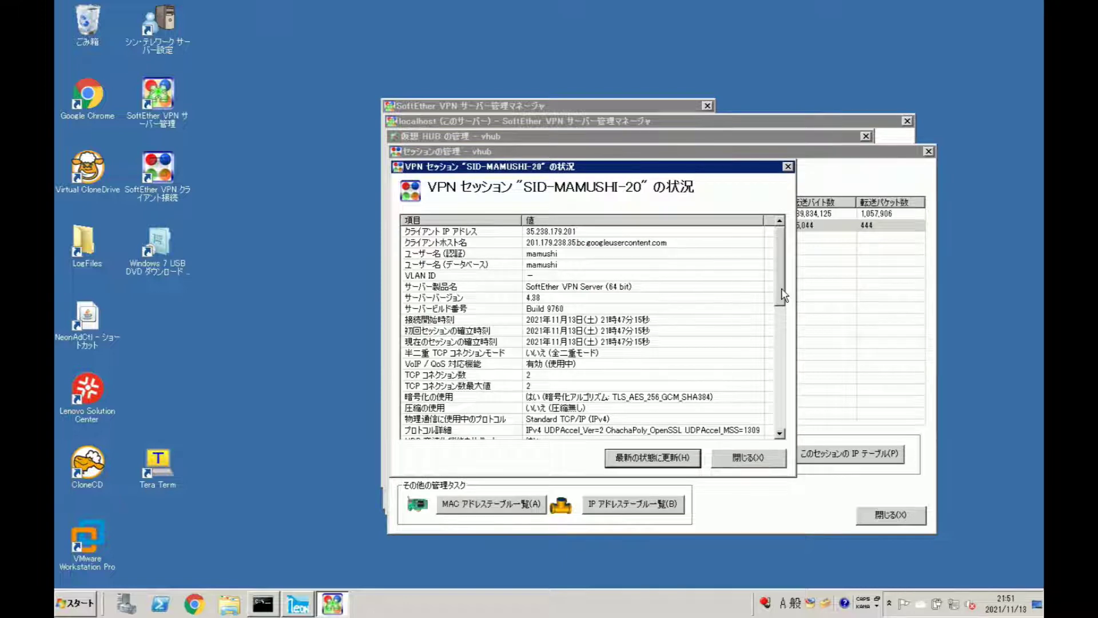
# - Examine the session status details through to the reported client OS, host name and client IP address
pyautogui.scroll(-2, 783, 286)
pyautogui.scroll(1, 786, 275)
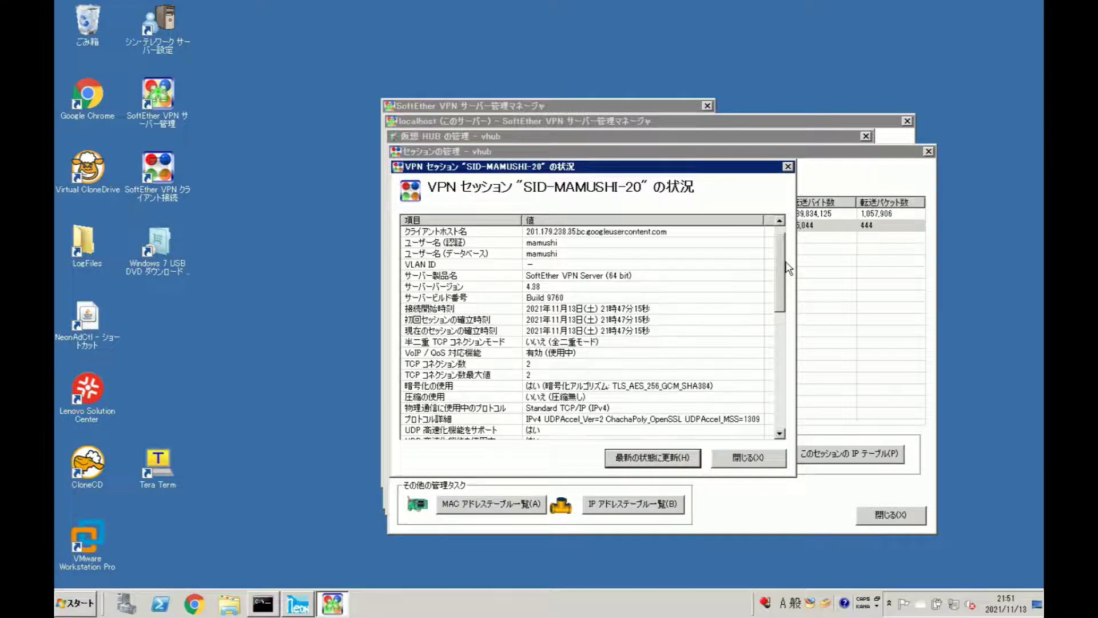
pyautogui.scroll(-4, 792, 298)
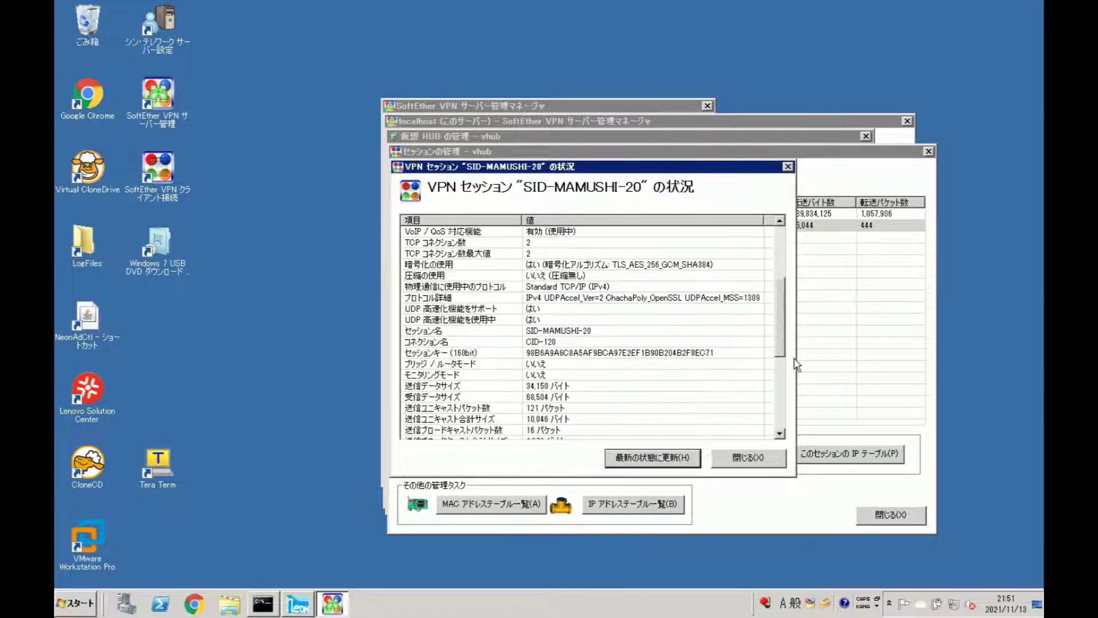
pyautogui.scroll(-2, 797, 365)
pyautogui.scroll(-2, 794, 381)
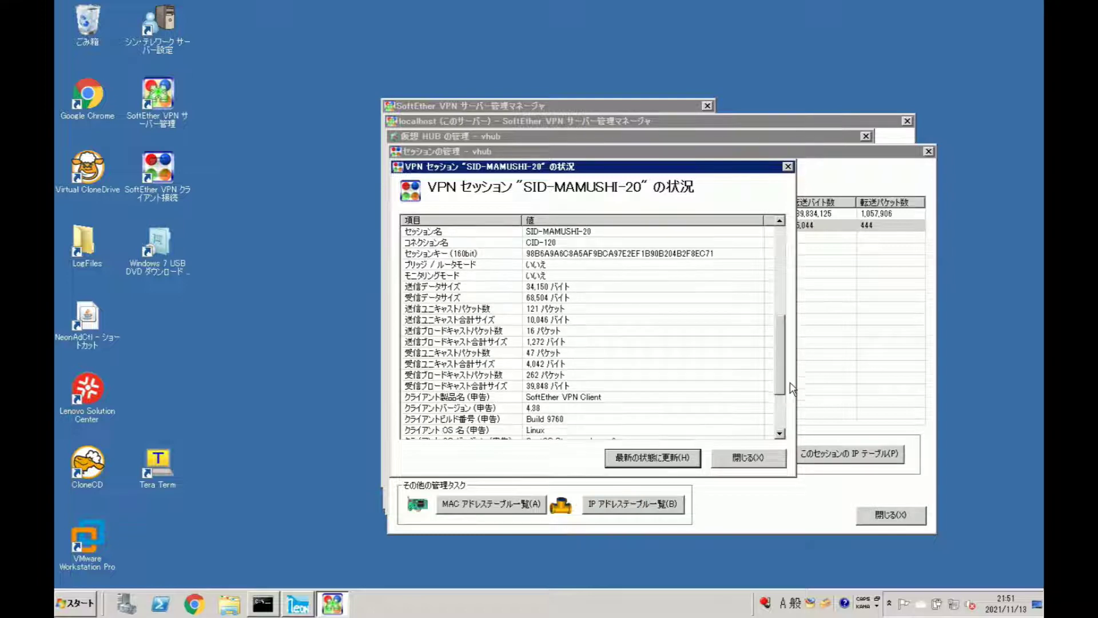
pyautogui.scroll(-3, 792, 395)
pyautogui.scroll(-1, 799, 409)
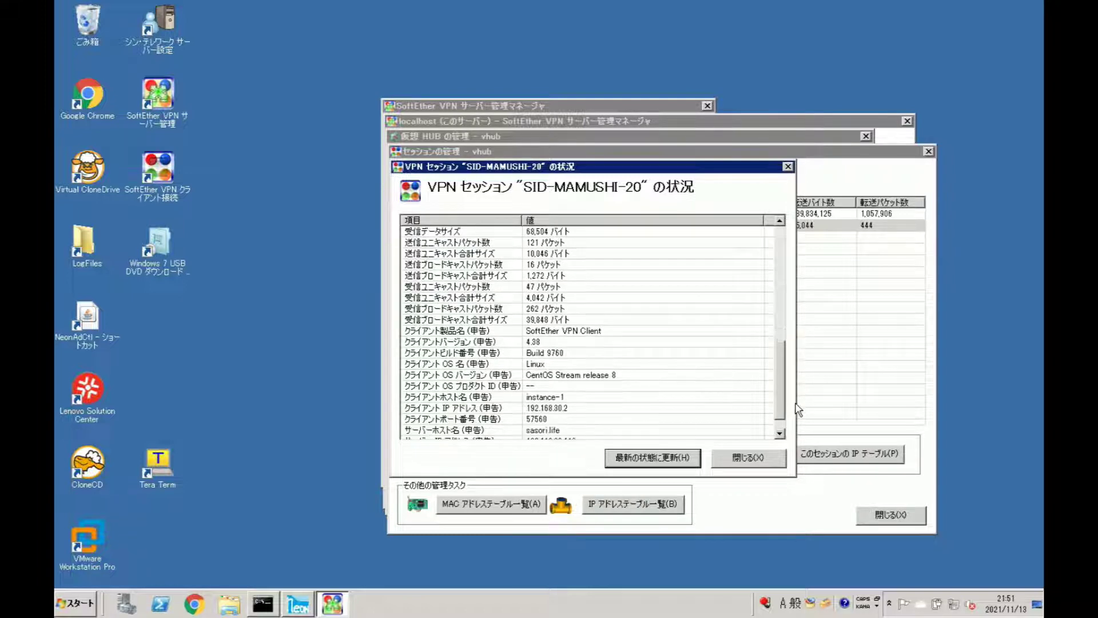
pyautogui.click(563, 410)
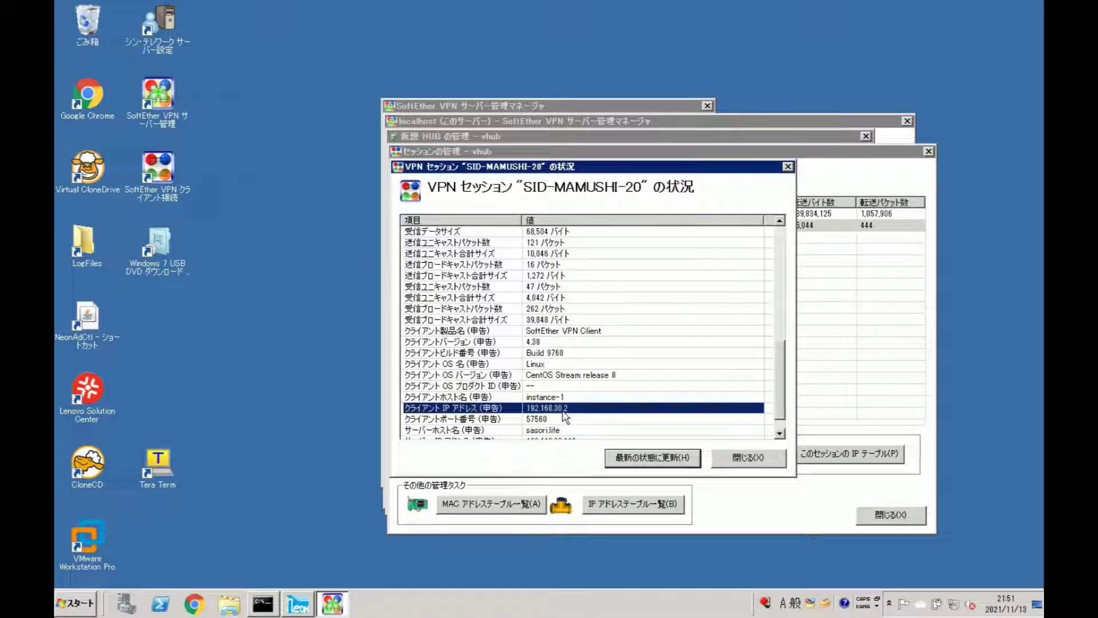
# - Open a Windows Command Prompt and ping the client's address 192.168.30.2
pyautogui.click(77, 598)
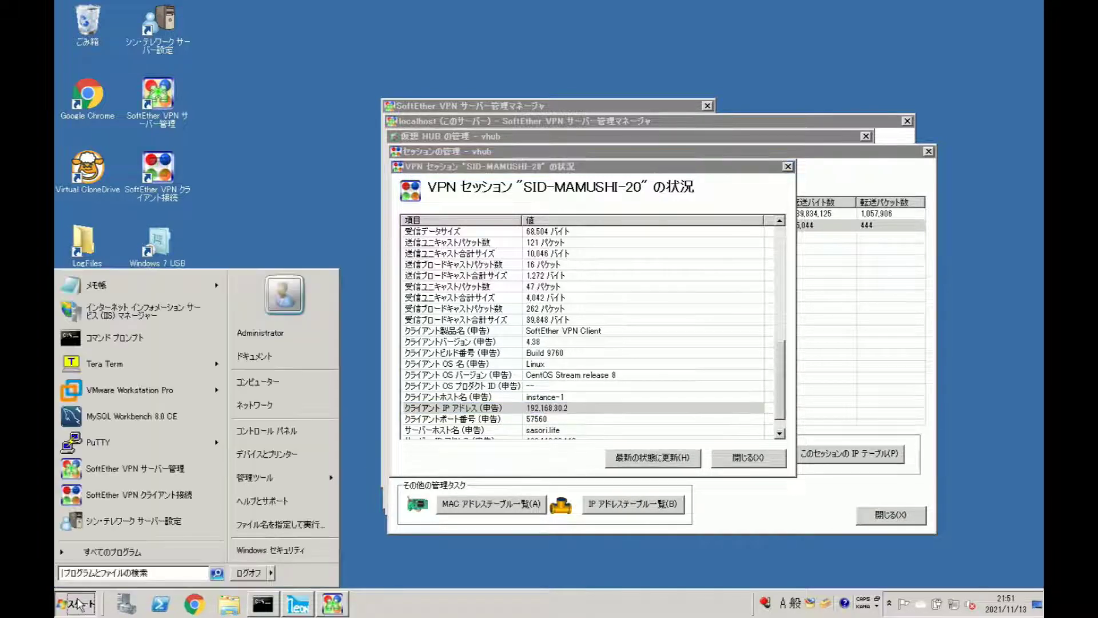
pyautogui.click(109, 337)
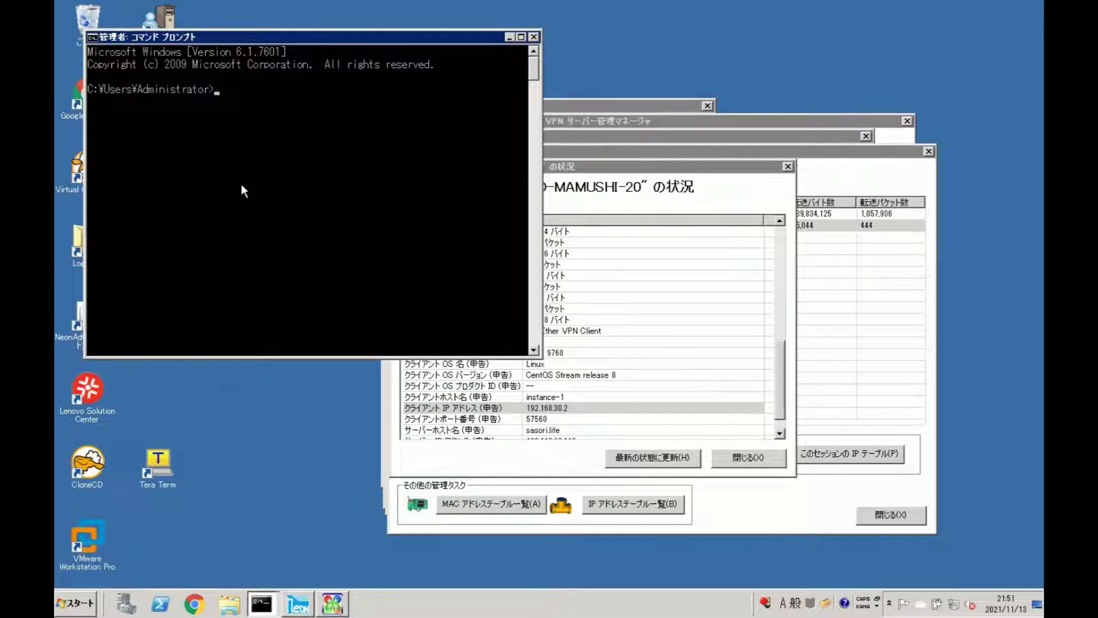
pyautogui.write('ping 192.168.30.2')
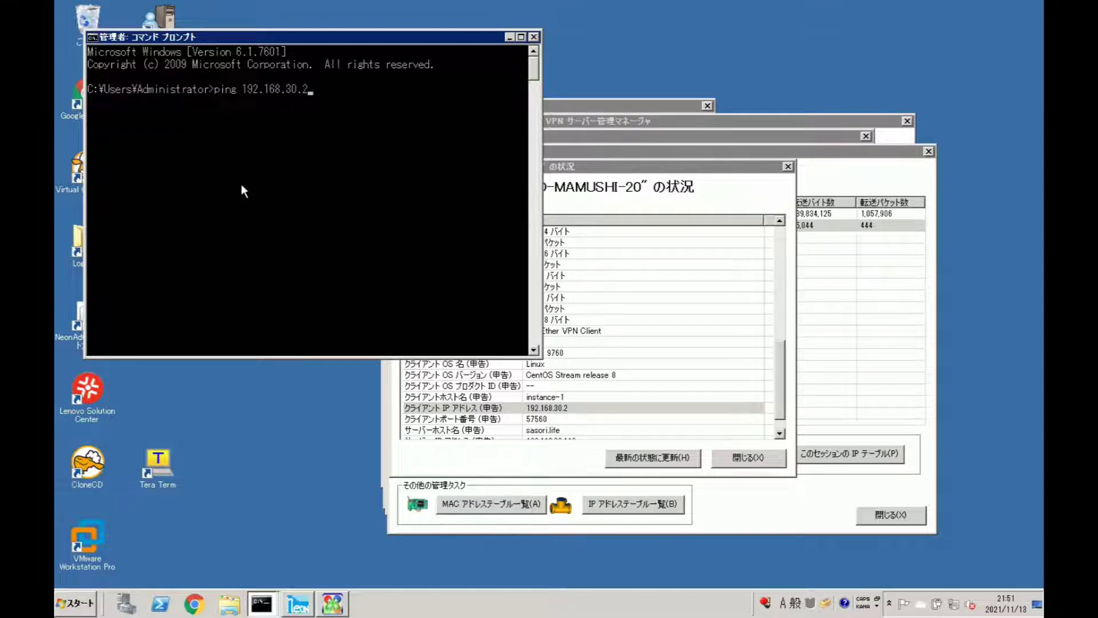
pyautogui.press('Return')
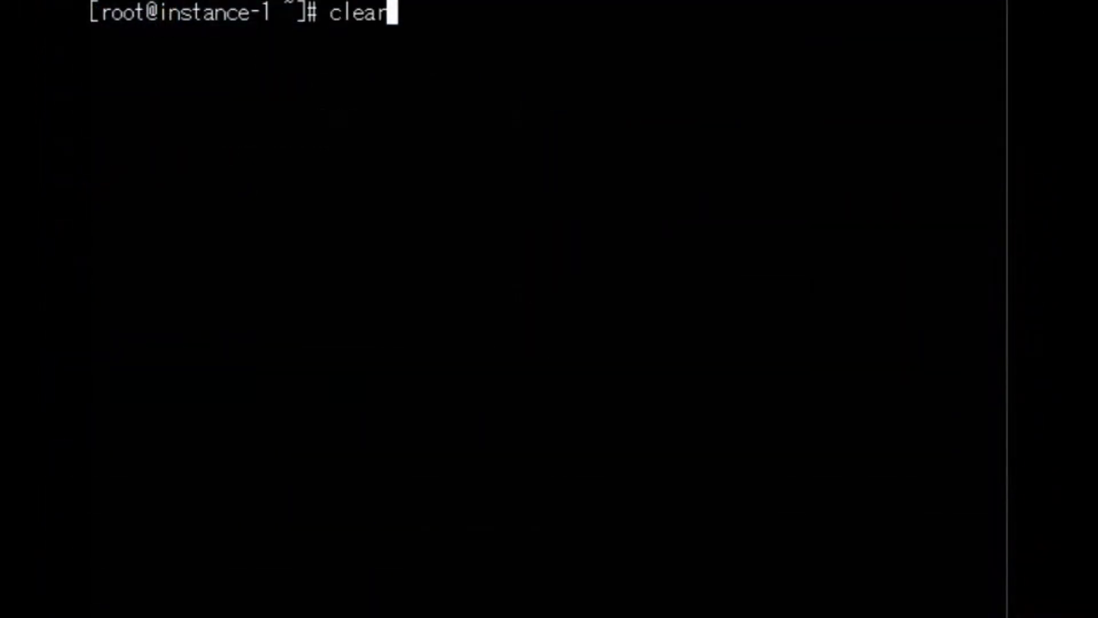
# - Return to the instance's root shell, clear it, and start /usr/local/vpnclient/vpncmd with option 2 and localhost as the host
pyautogui.press('Return')
pyautogui.write('ip a')
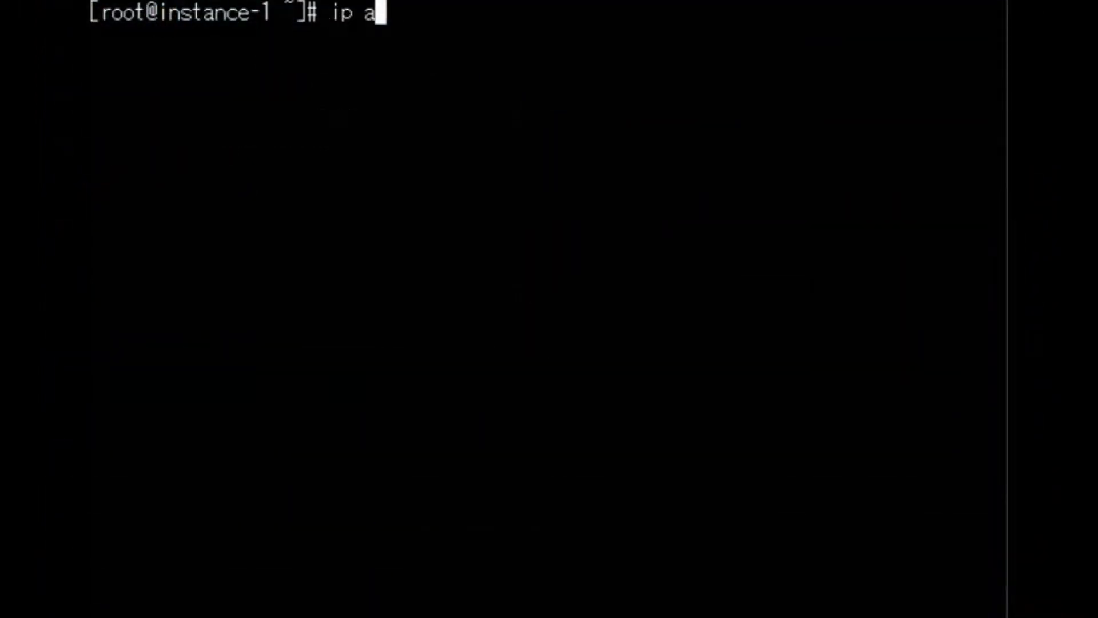
pyautogui.press('Up')
pyautogui.press('Up')
pyautogui.press('Up')
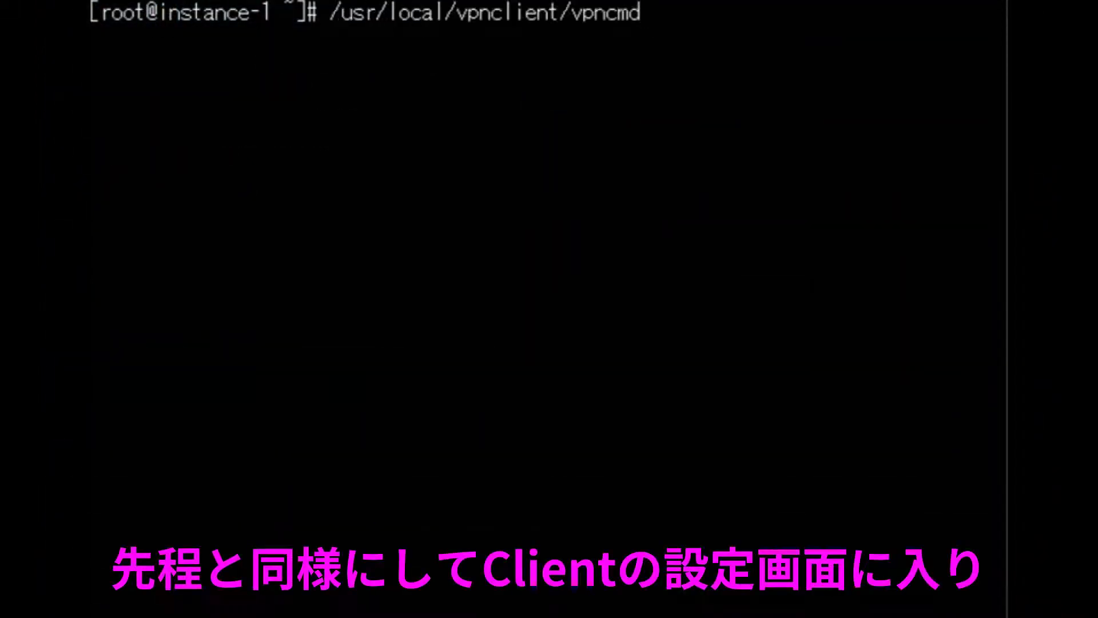
pyautogui.press('Return')
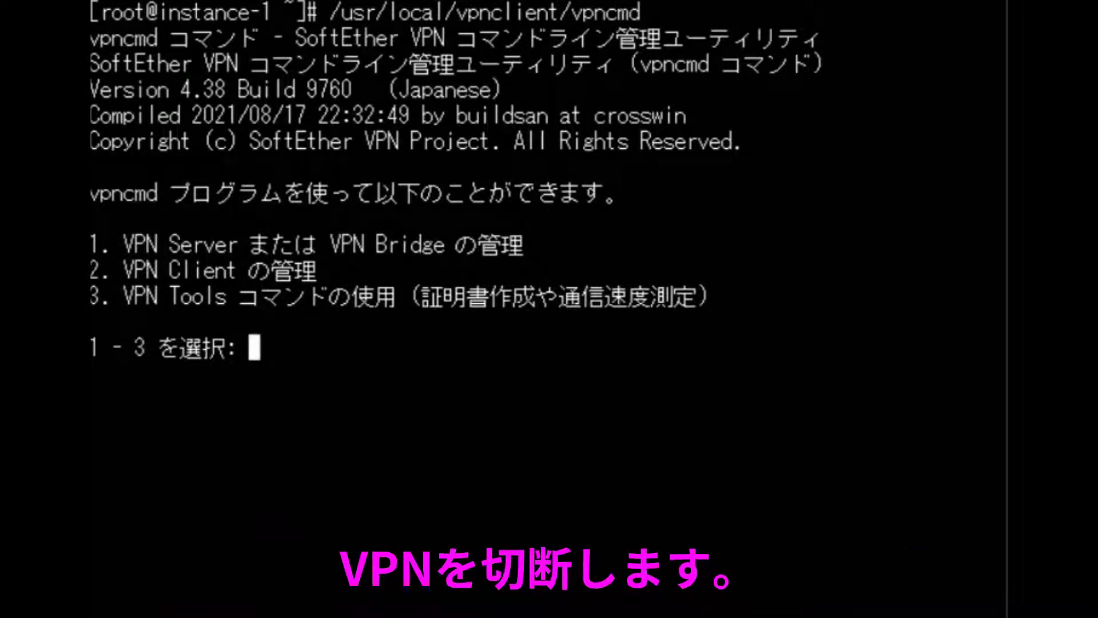
pyautogui.write('2')
pyautogui.press('Return')
pyautogui.press('Return')
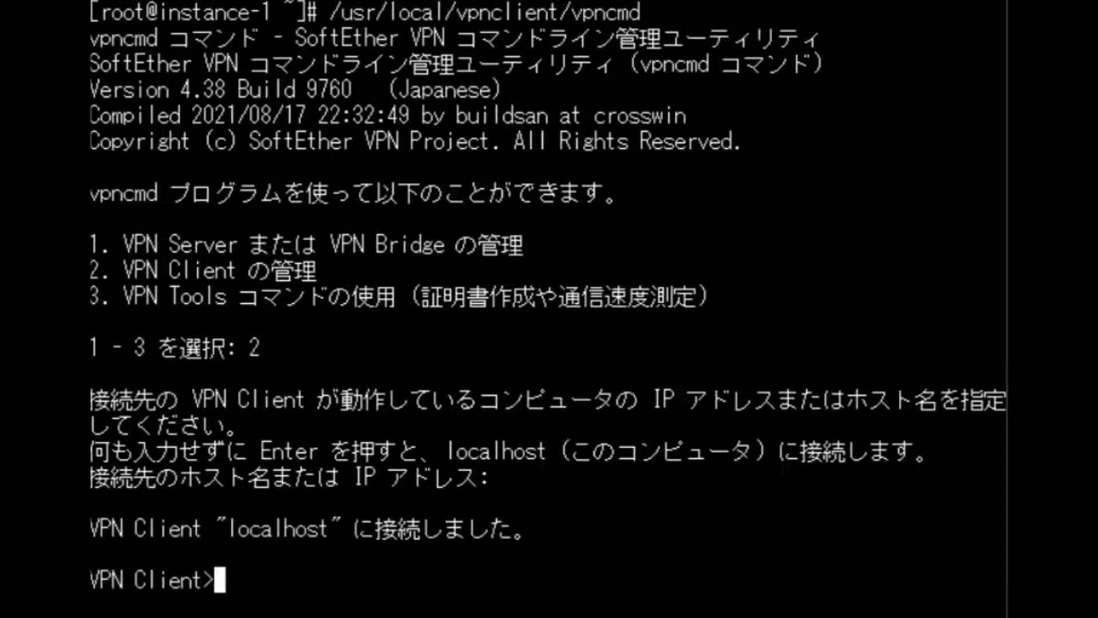
# - Disconnect the vpn1 connection with Accountdisconnect and quit the VPN Client management prompt
pyautogui.write('Accountdisconnect')
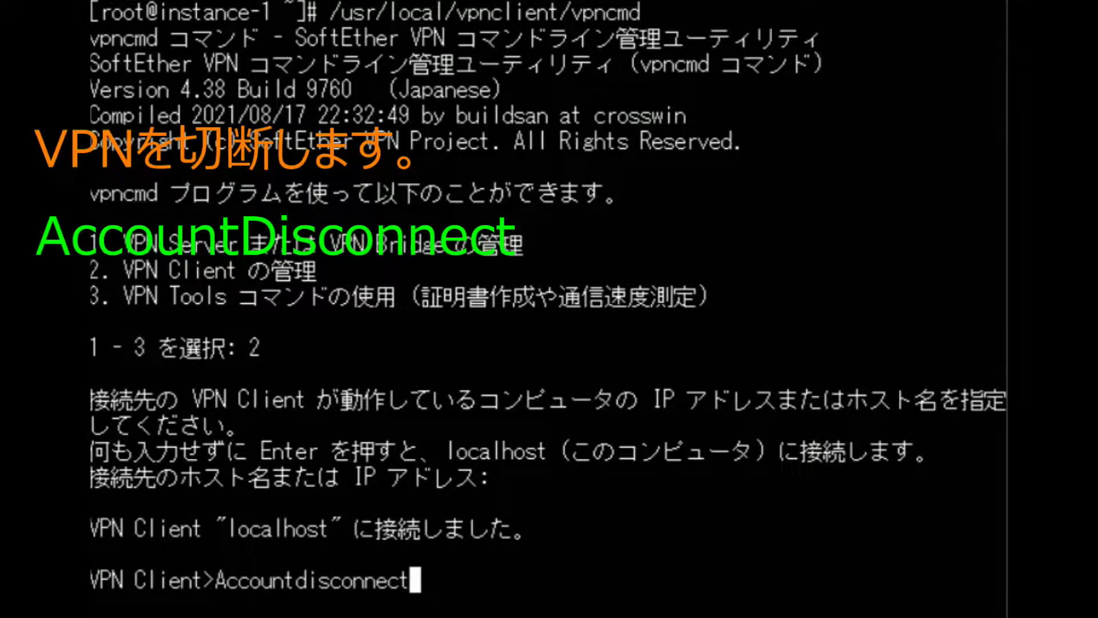
pyautogui.press('Return')
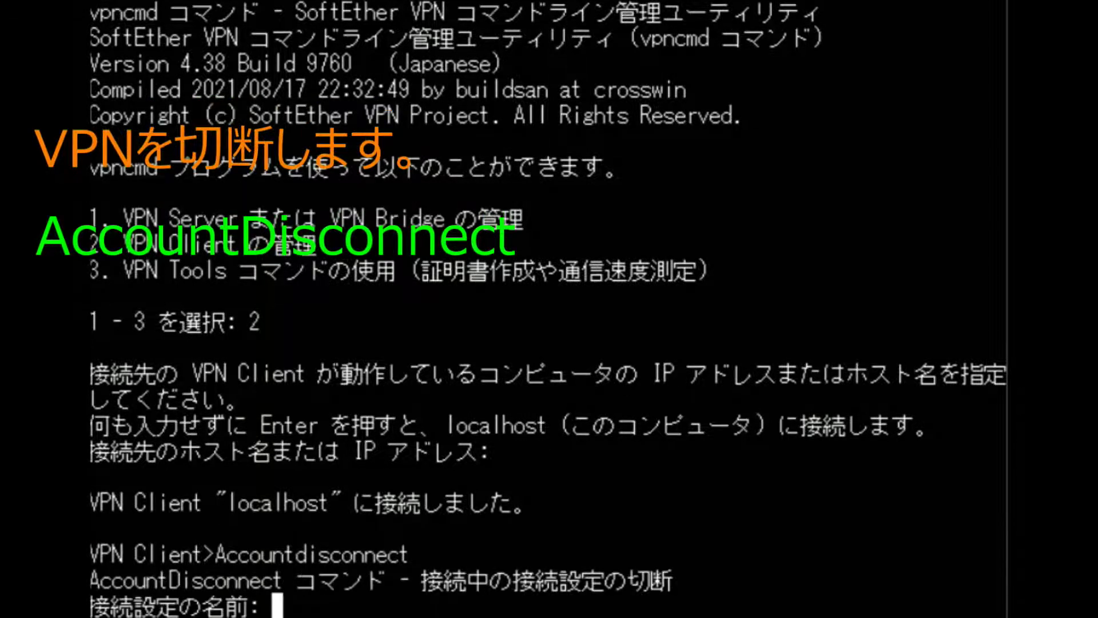
pyautogui.write('vpn')
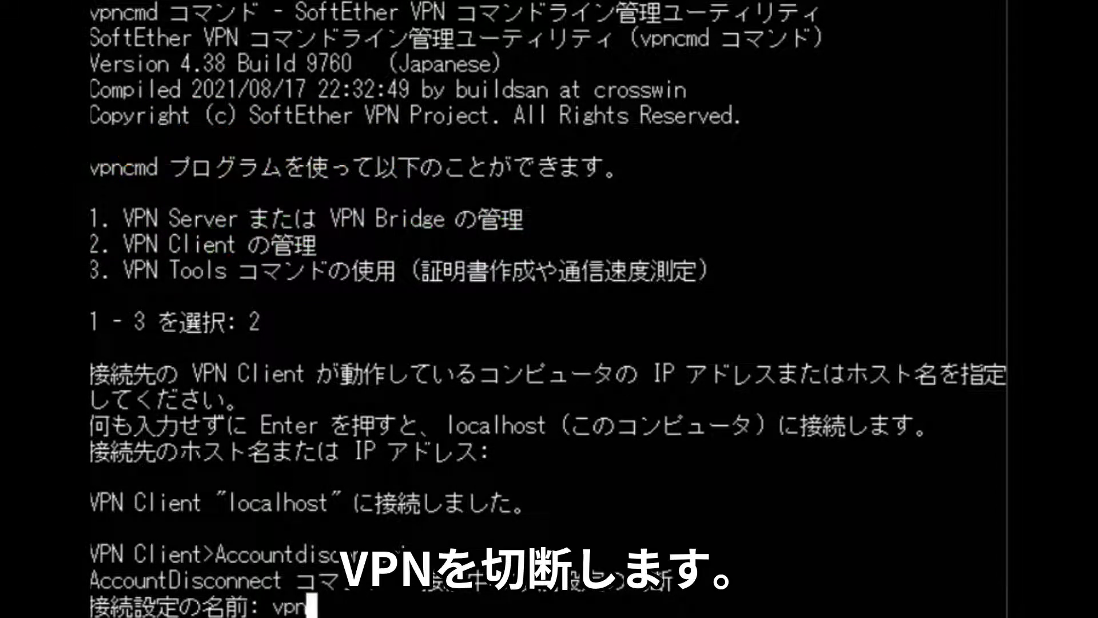
pyautogui.write('1')
pyautogui.press('Return')
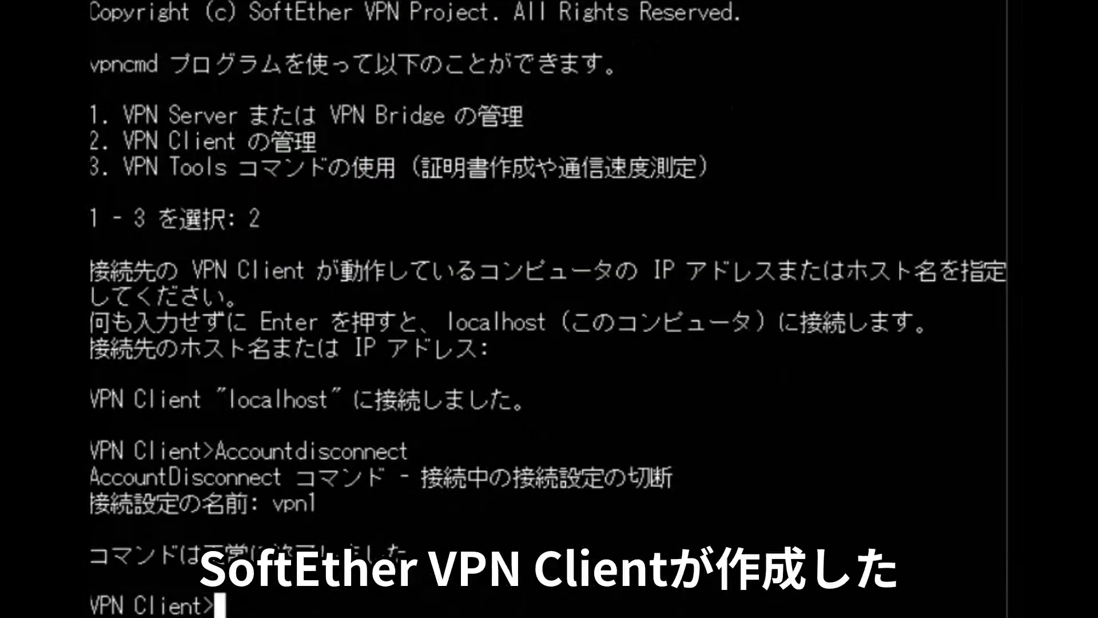
pyautogui.write('qu')
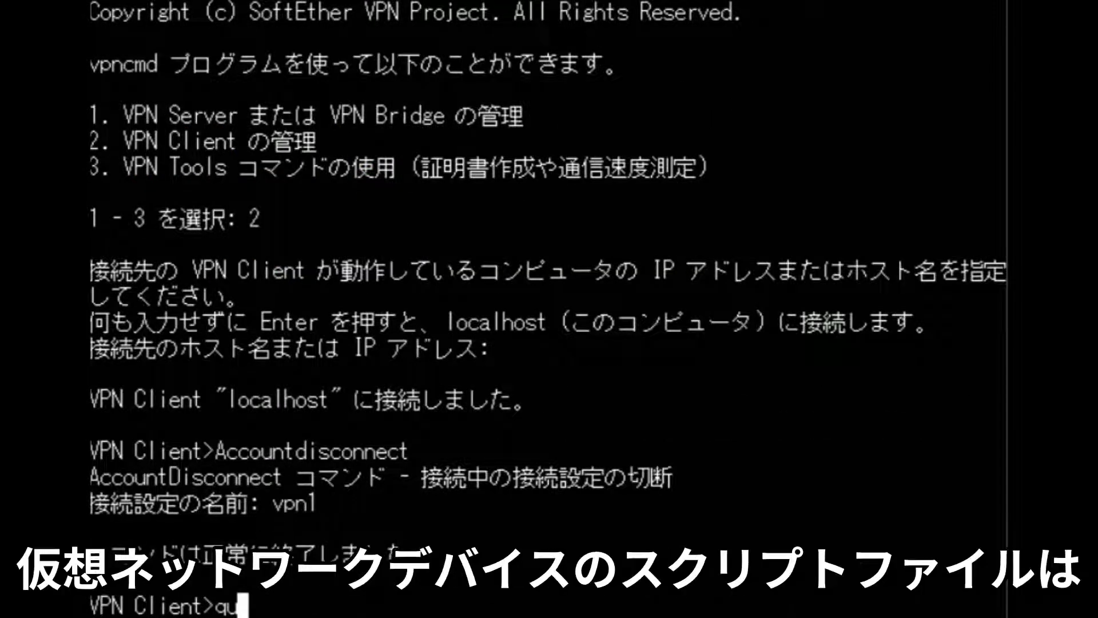
pyautogui.write('it')
pyautogui.press('Return')
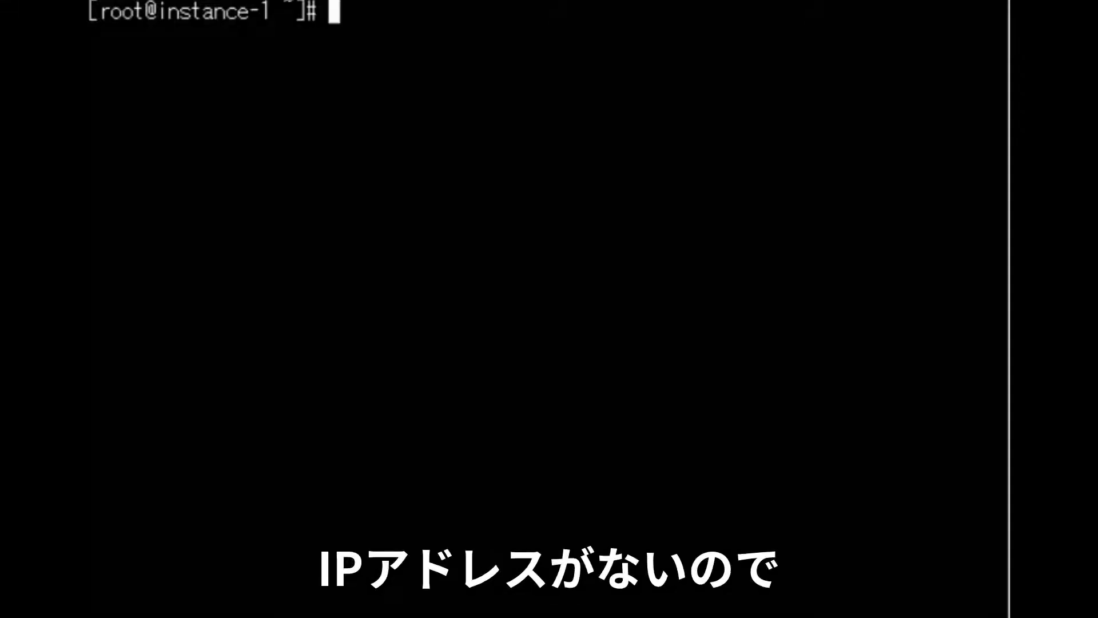
# - Use nmcli con mod to give vpn_vnic the manual IPv4 address 192.168.26.5/24 and the gateway 192.168.26.1
pyautogui.rightClick(579, 30)
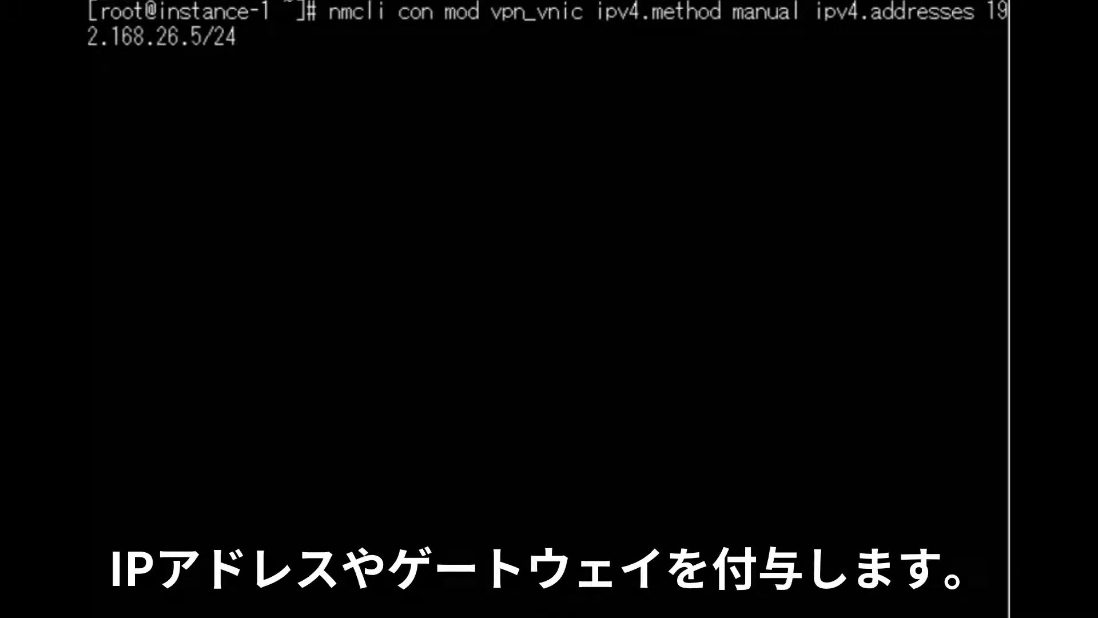
pyautogui.press('Return')
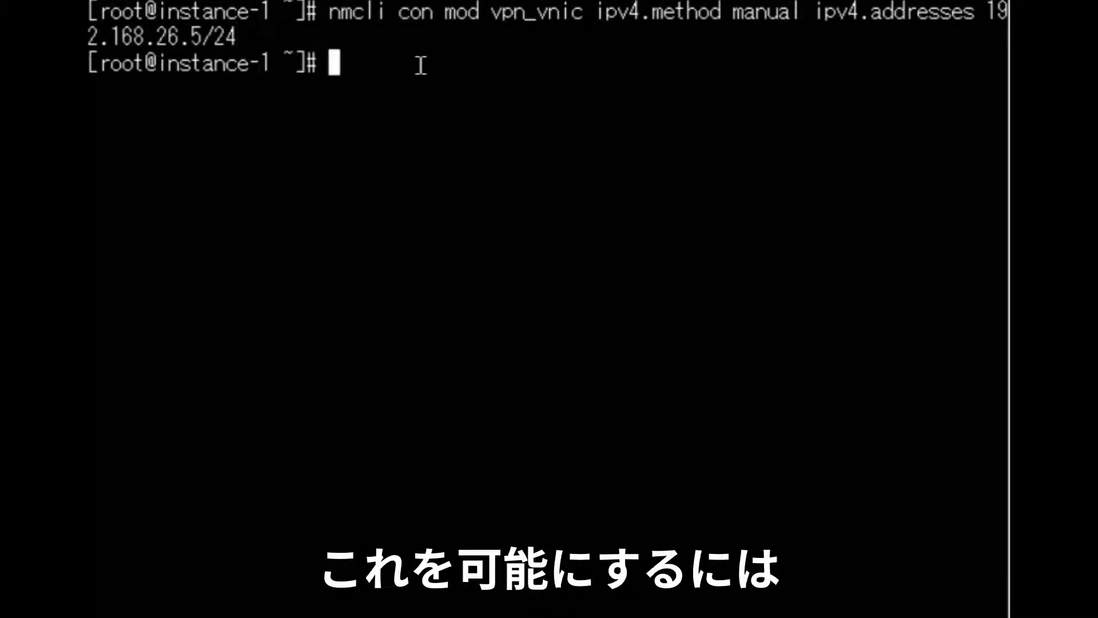
pyautogui.rightClick(606, 176)
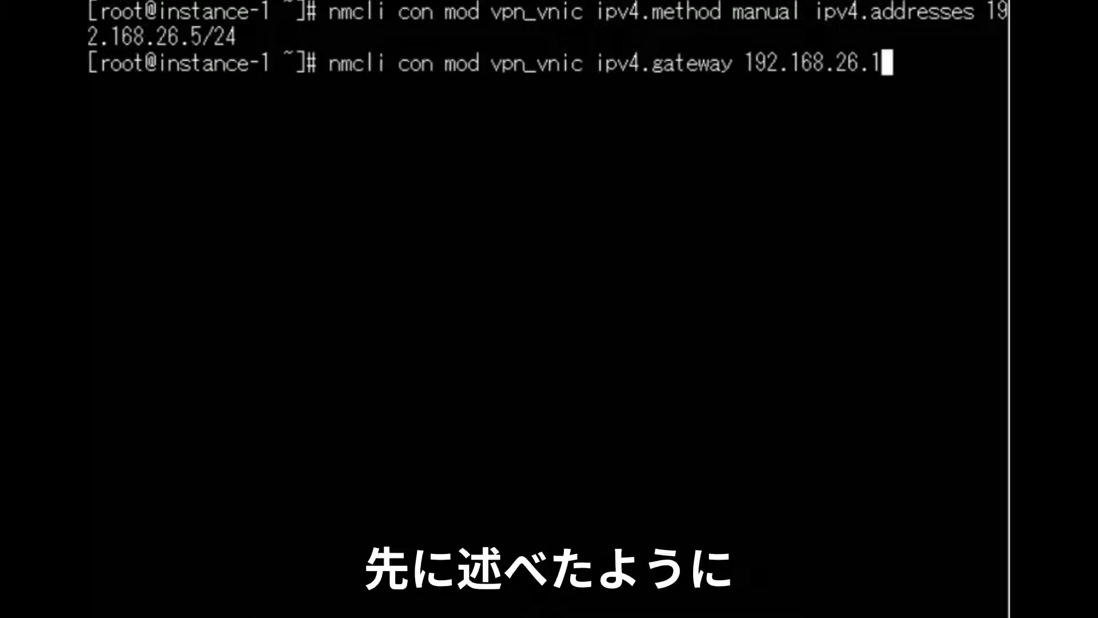
pyautogui.press('Return')
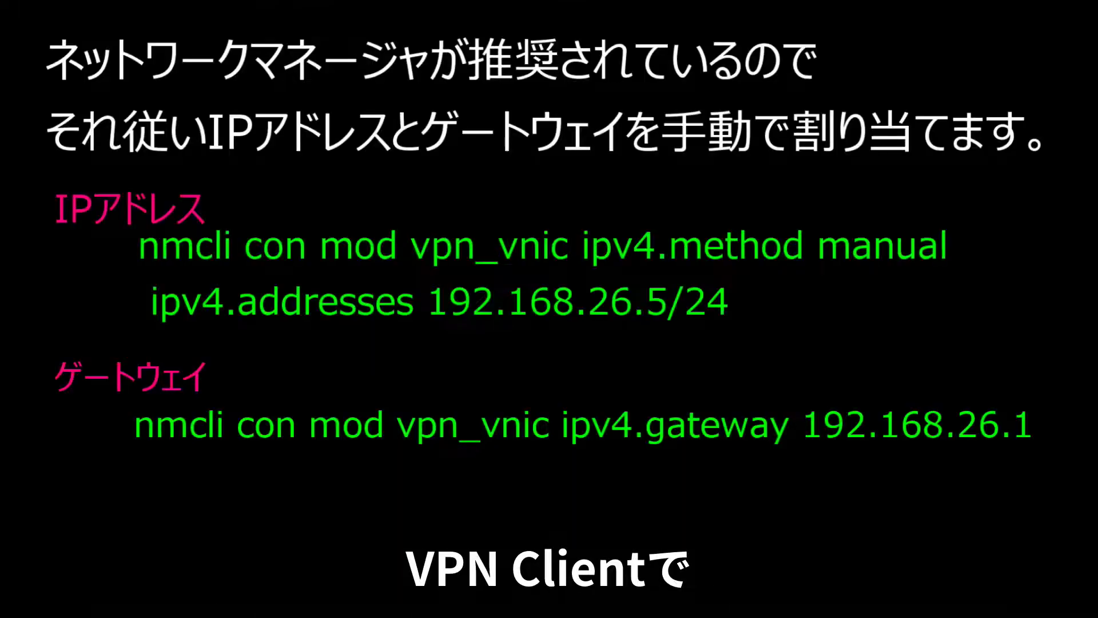